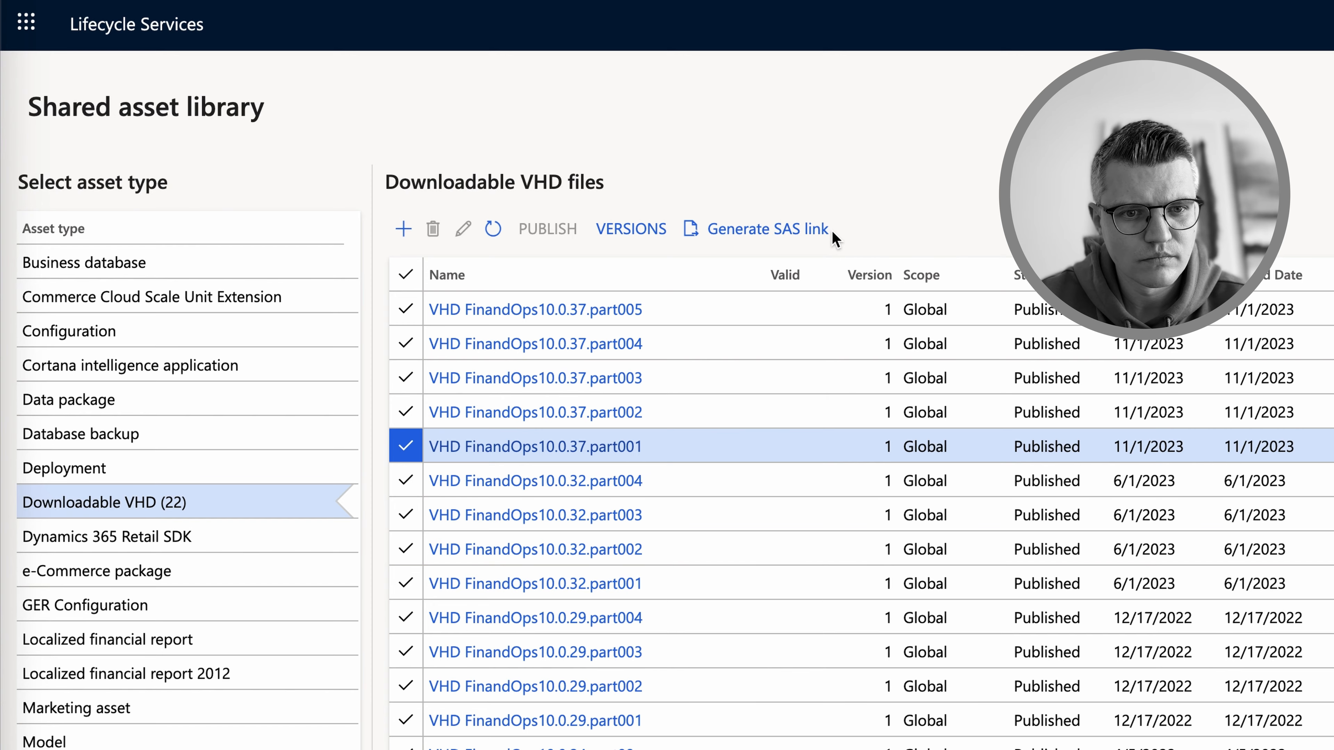
Copy the SAS link for the part001 VHD and start a new Download Shuttle download with it
{"action": "left_click", "coordinate": [832, 232]}
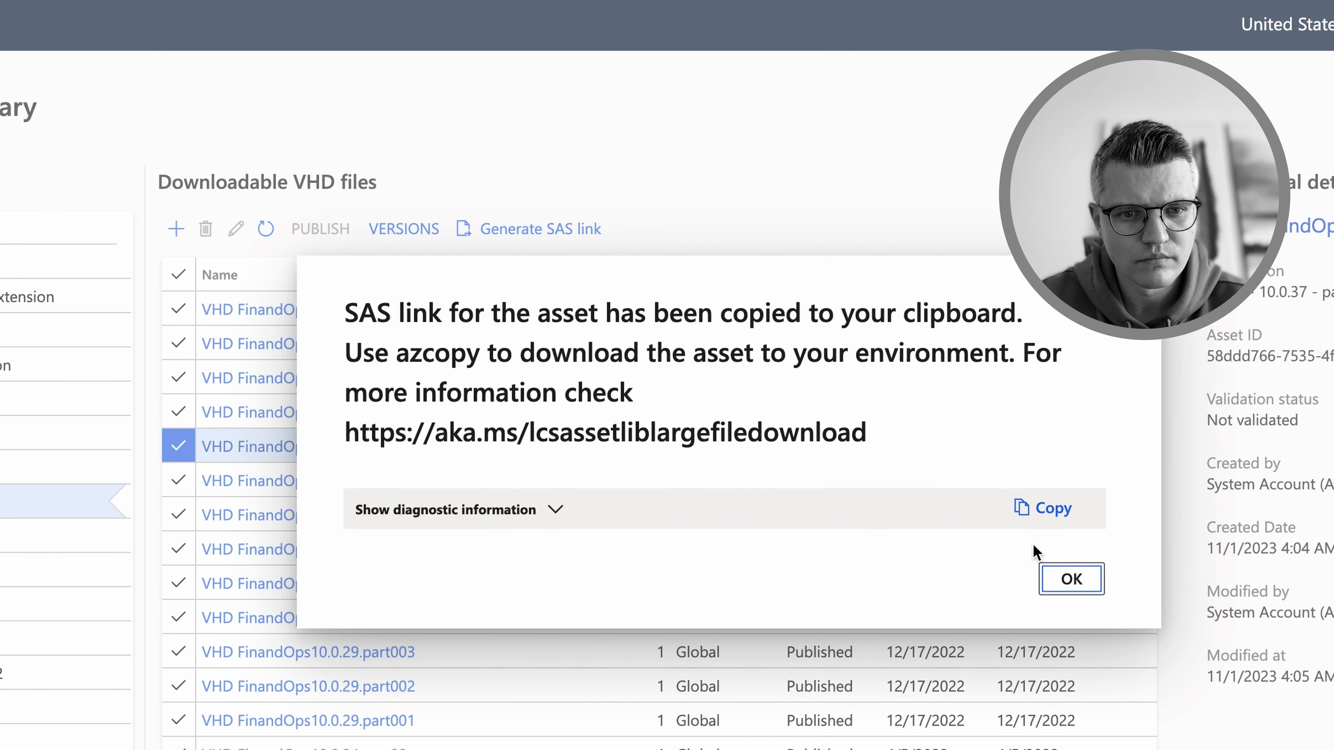
{"action": "left_click", "coordinate": [1071, 579]}
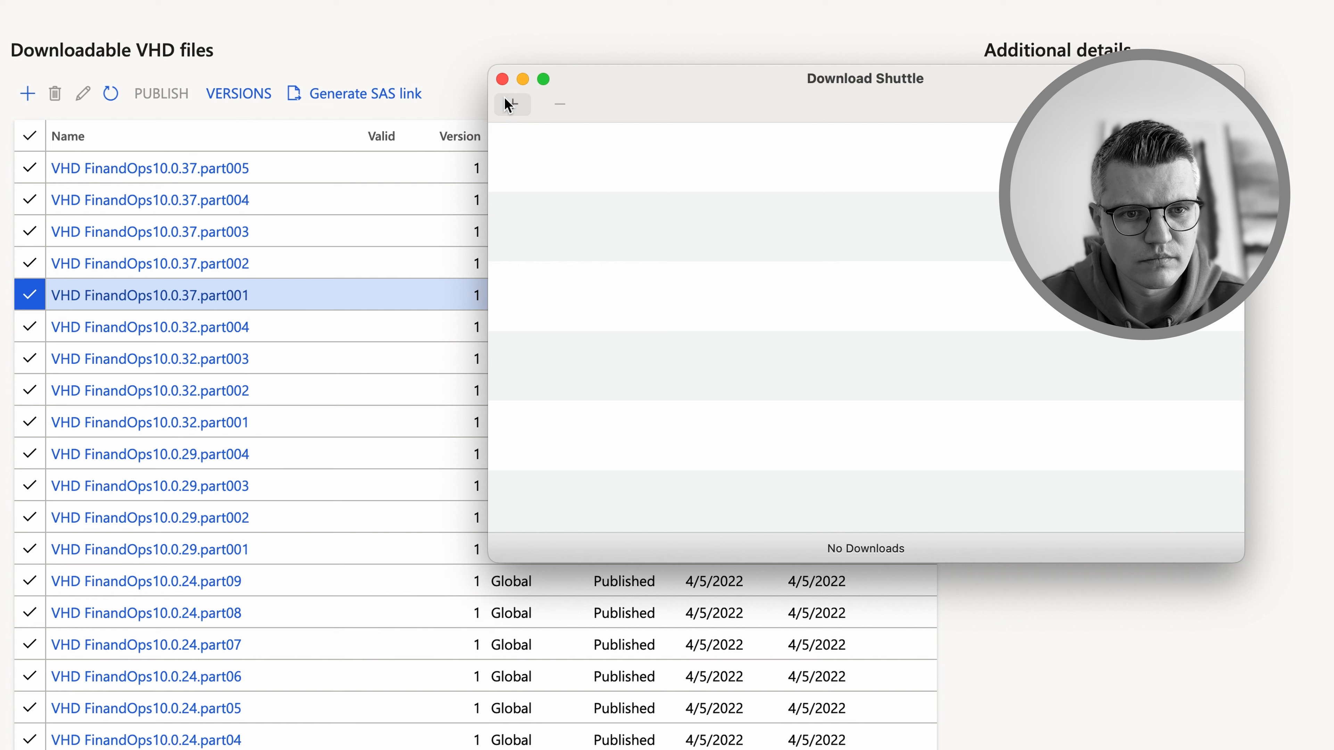
{"action": "left_click", "coordinate": [509, 104]}
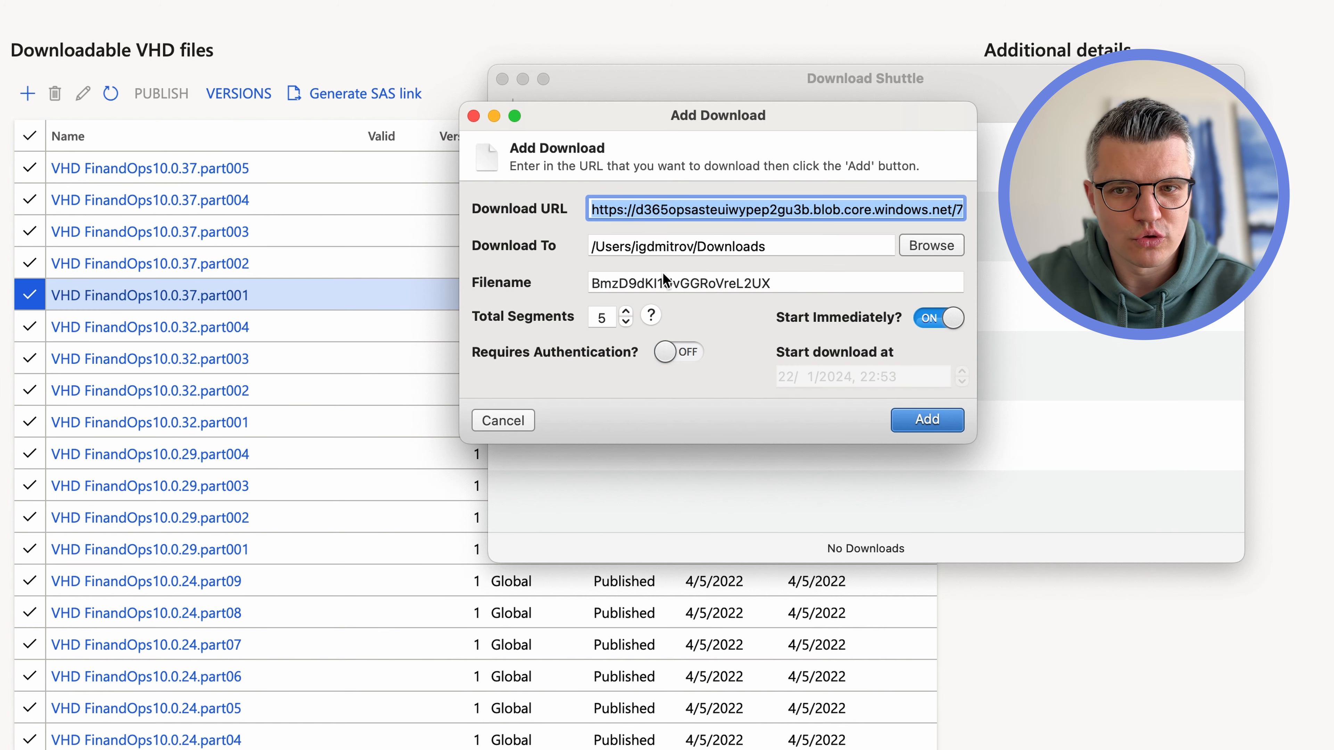
Name the download after the FinandOps10.0.37.part001 asset and start downloading it
{"action": "double_click", "coordinate": [782, 283]}
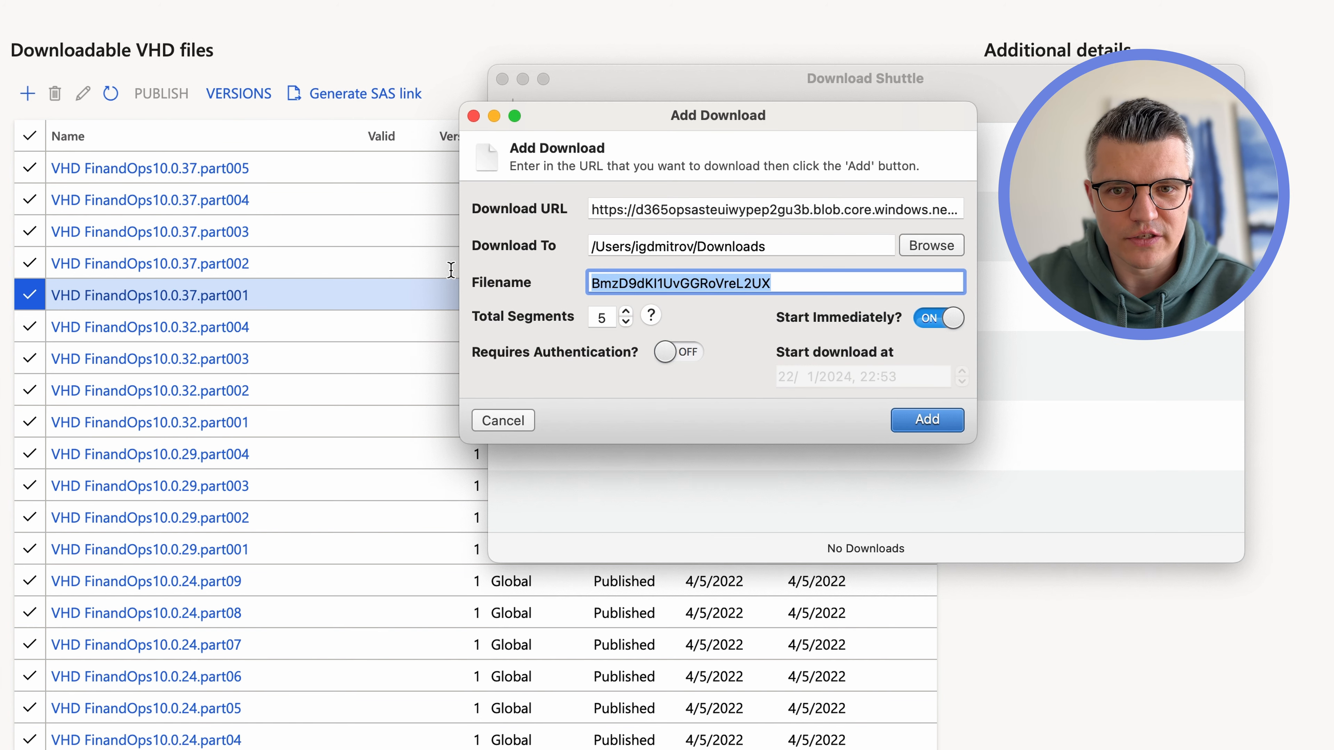
{"action": "left_click", "coordinate": [253, 305]}
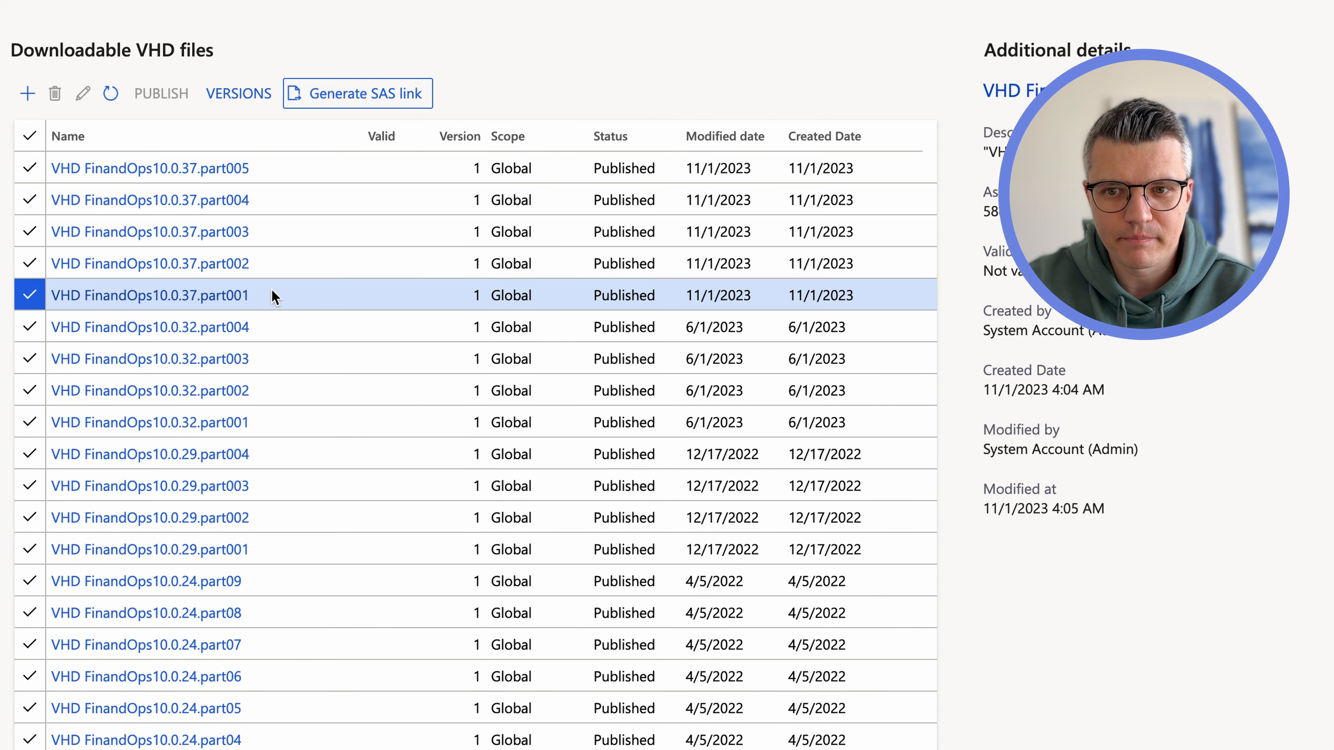
{"action": "left_click", "coordinate": [274, 300]}
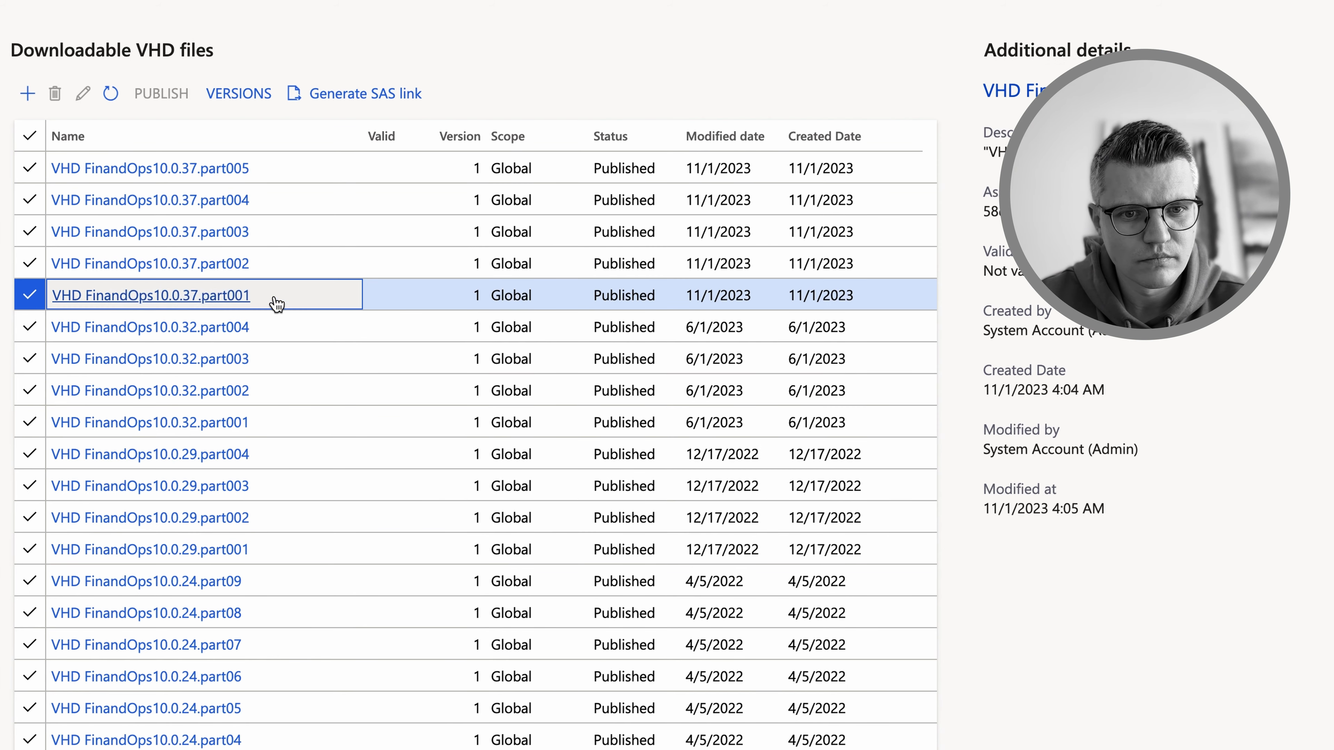
{"action": "left_click_drag", "start_coordinate": [274, 300], "coordinate": [54, 295]}
{"action": "key", "text": "super+c"}
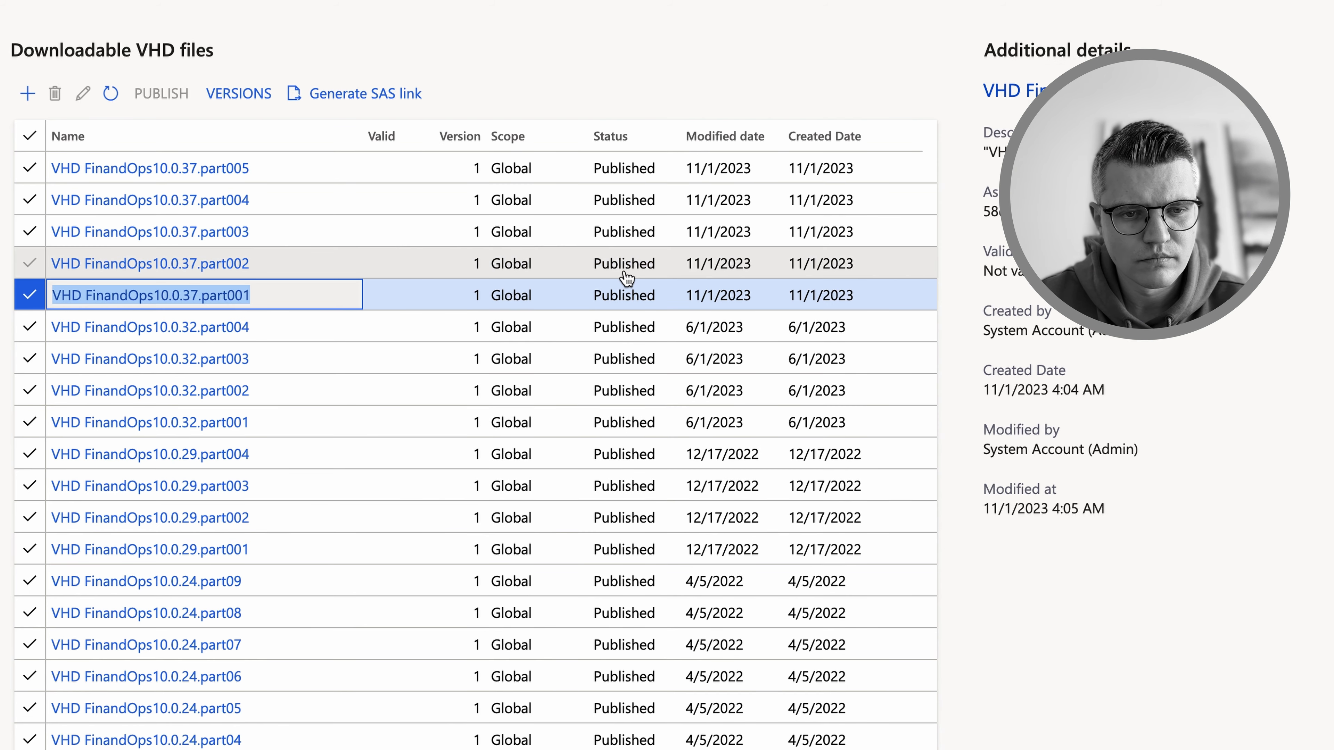
{"action": "key", "text": "super+Tab"}
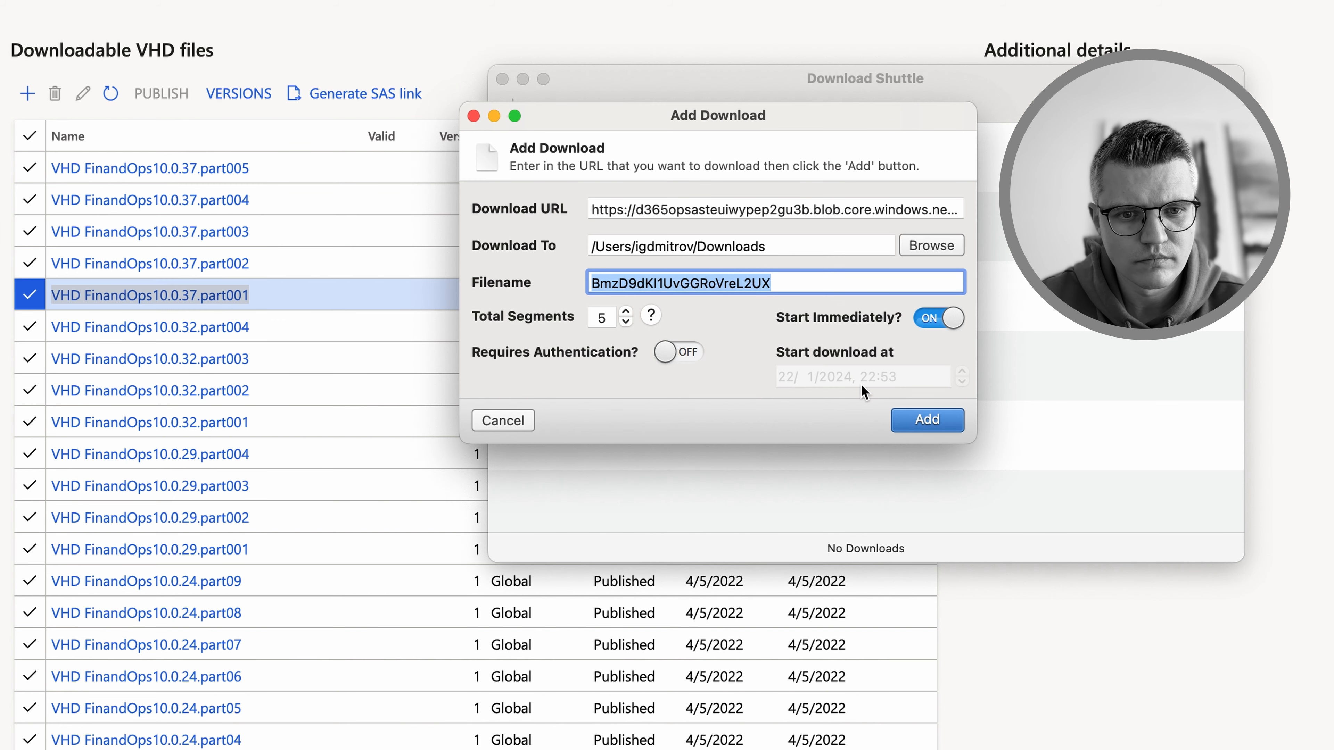
{"action": "key", "text": "super+v"}
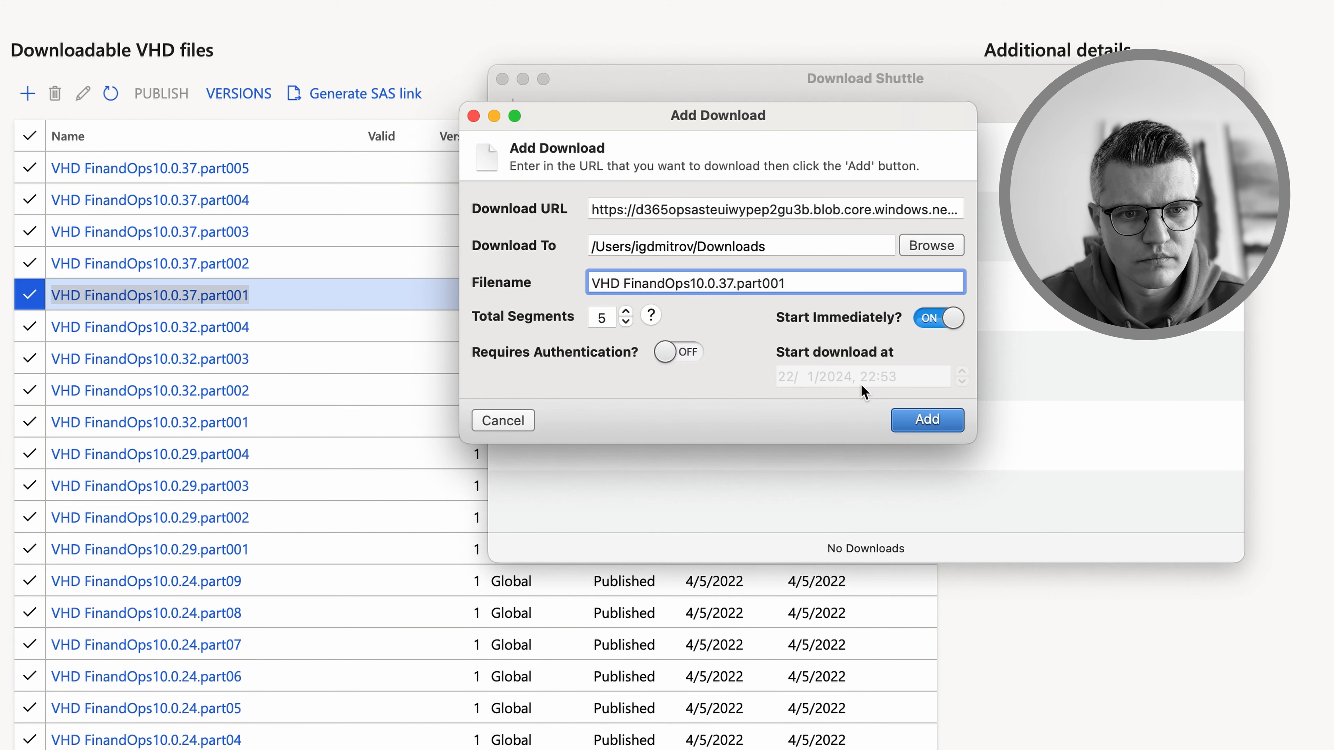
{"action": "left_click", "coordinate": [928, 420]}
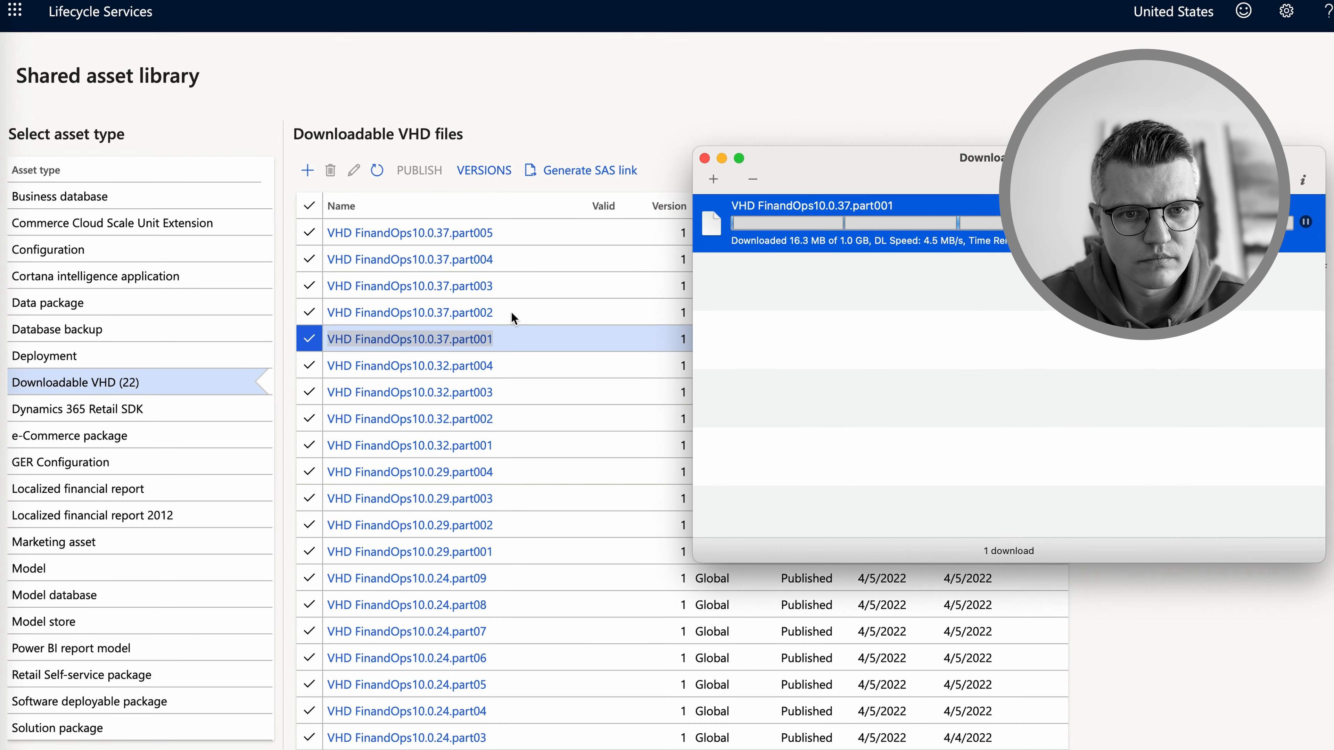
Generate links for the next VHD parts (part002 to part004) and queue their downloads
{"action": "left_click", "coordinate": [295, 267]}
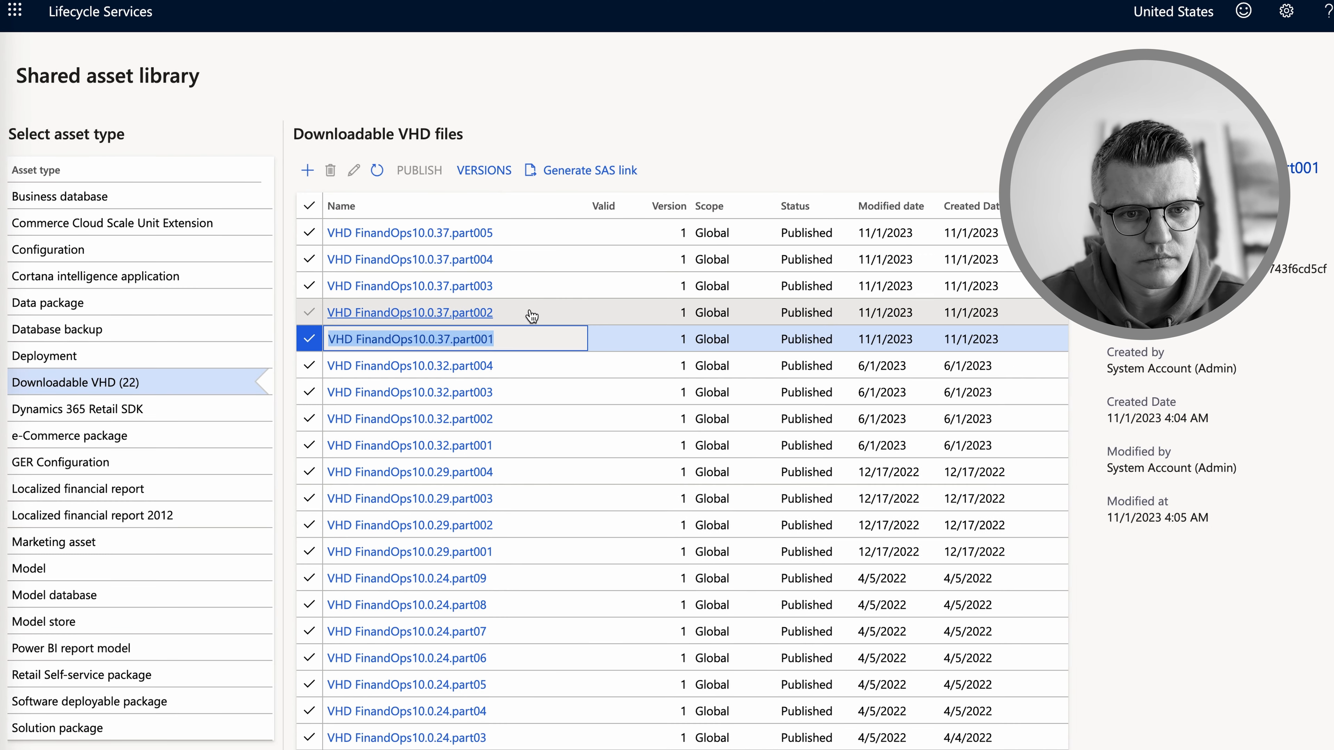
{"action": "left_click", "coordinate": [531, 314]}
{"action": "left_click", "coordinate": [590, 171]}
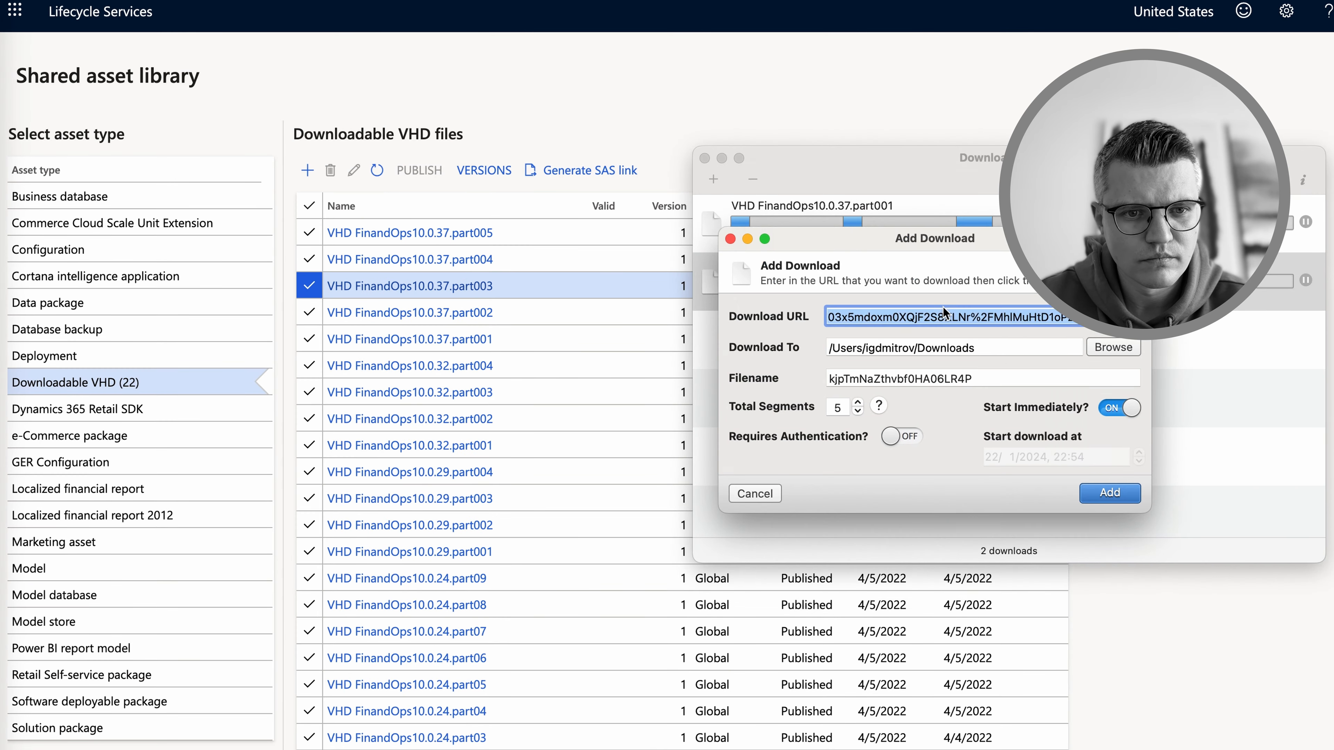
{"action": "left_click", "coordinate": [1110, 493]}
{"action": "left_click", "coordinate": [531, 259]}
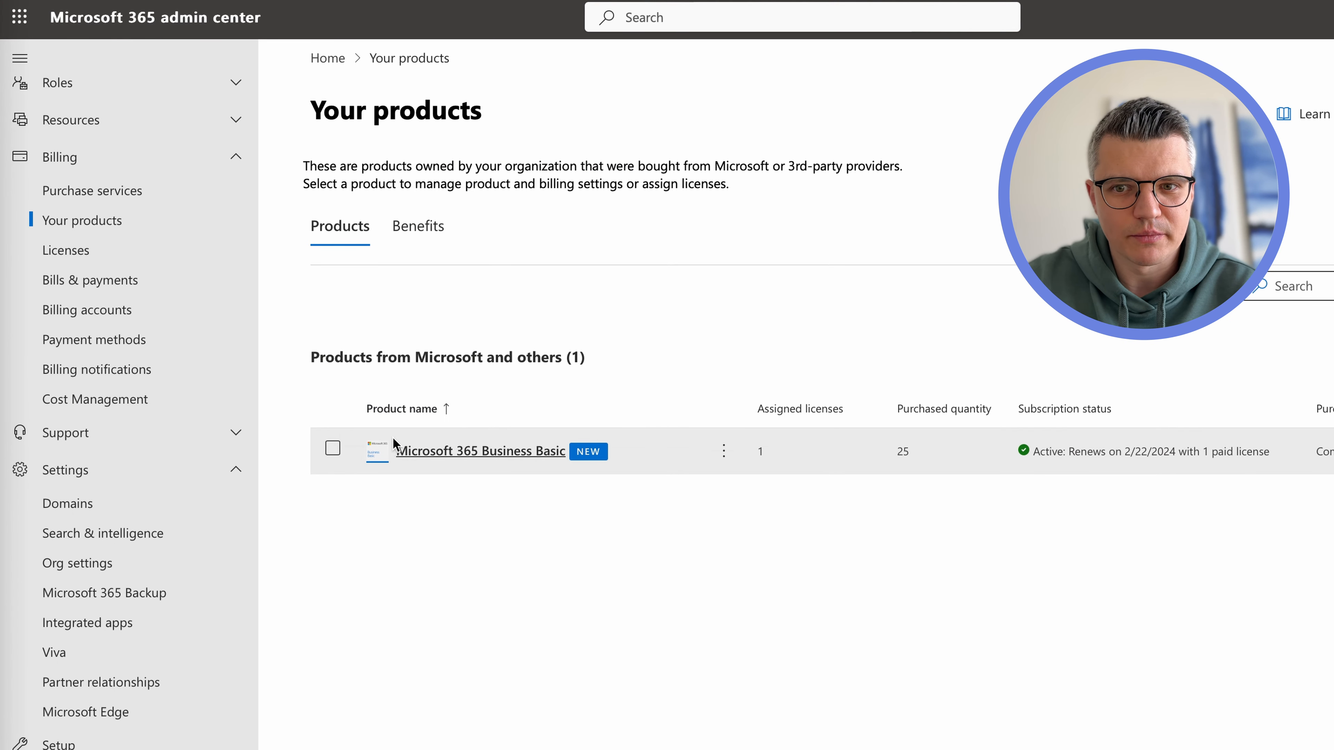
Turn recurring billing off for Microsoft 365 Business Basic, then select the downloaded FinandOps10.0.37.vhd
{"action": "left_click", "coordinate": [727, 455]}
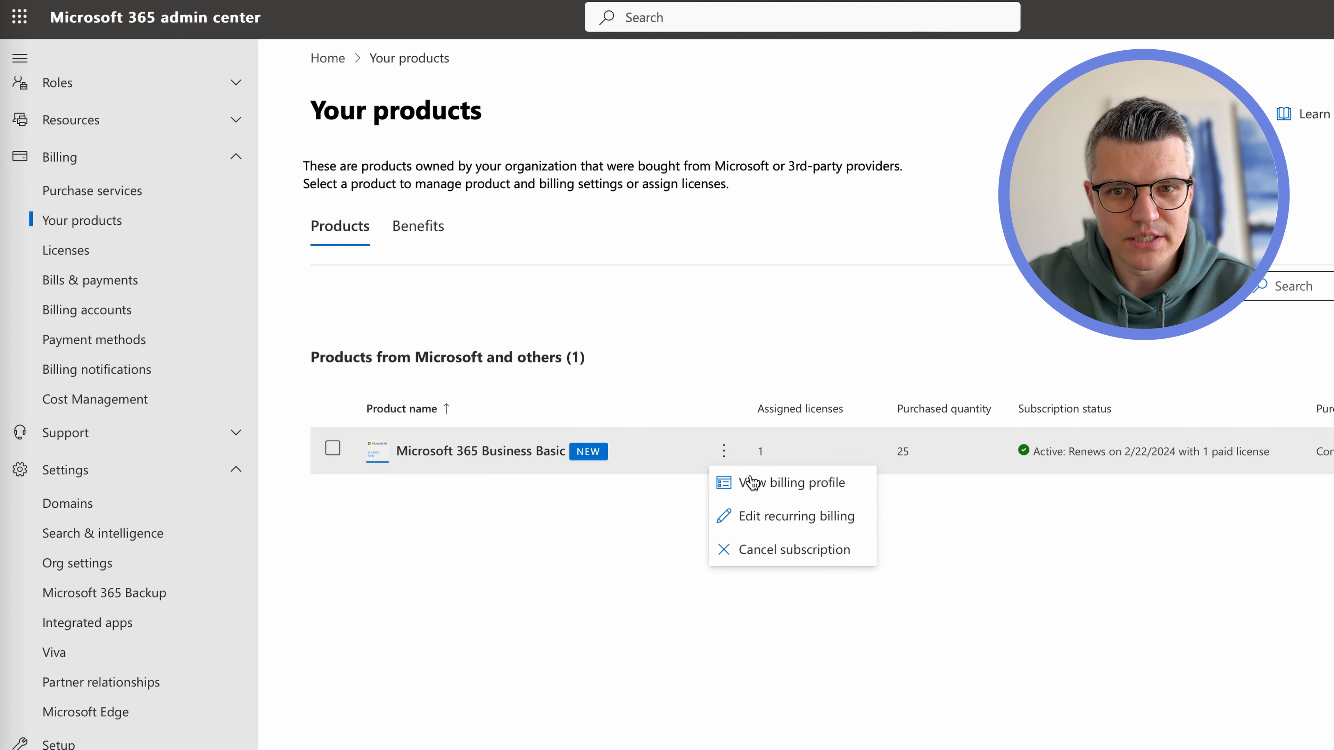
{"action": "left_click", "coordinate": [777, 518]}
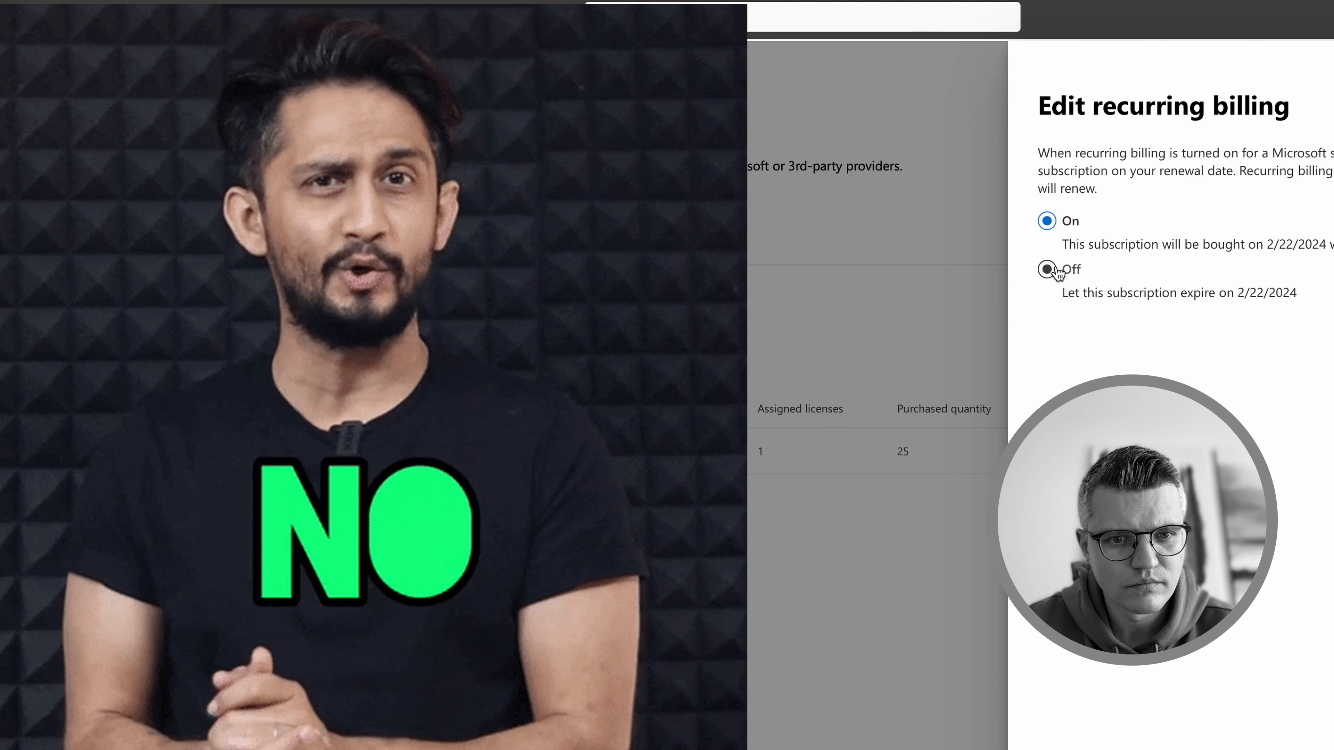
{"action": "left_click", "coordinate": [1046, 269]}
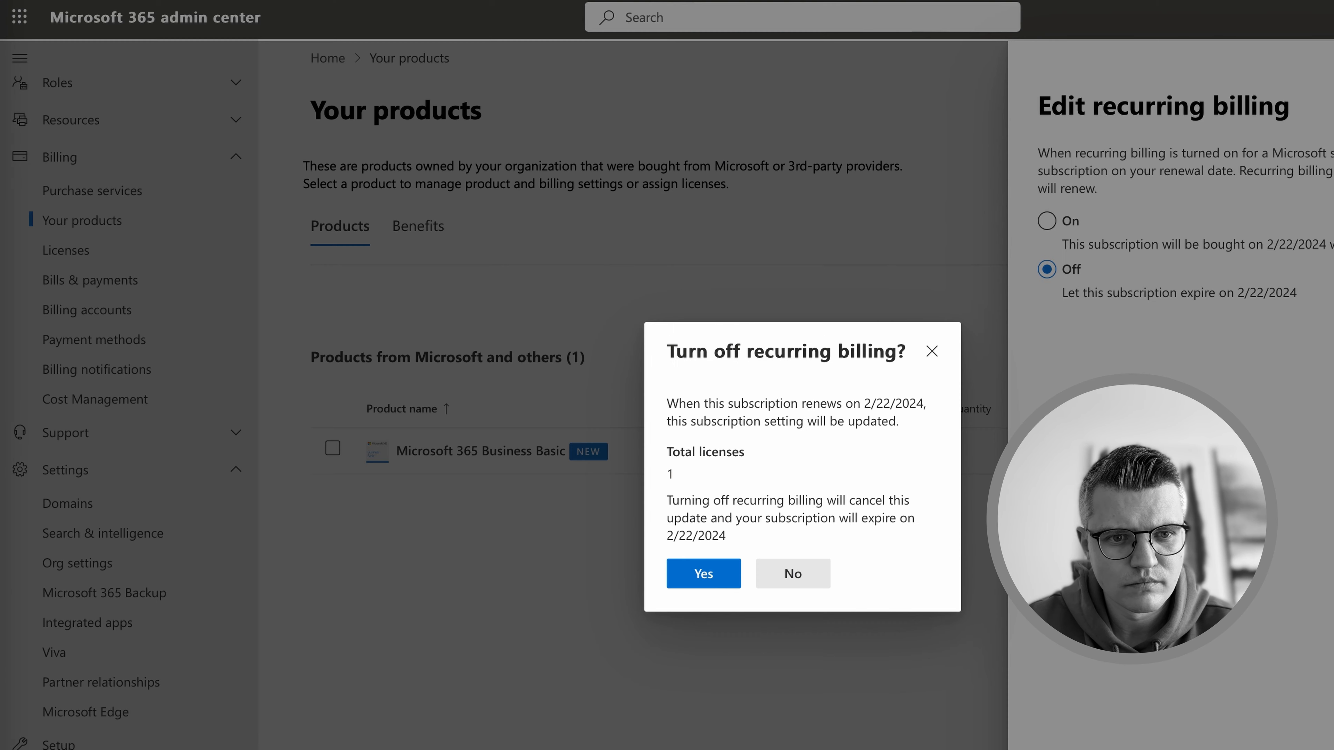
{"action": "left_click", "coordinate": [692, 573]}
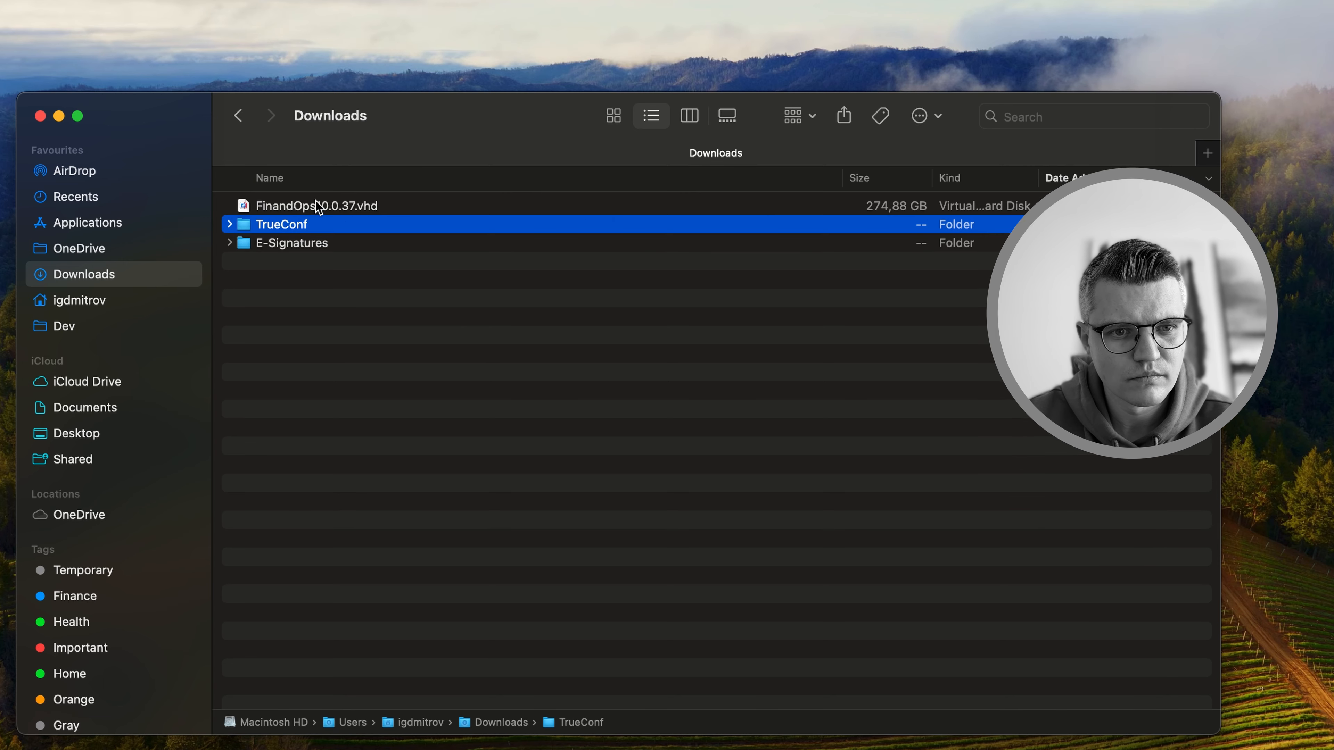
{"action": "left_click", "coordinate": [319, 206]}
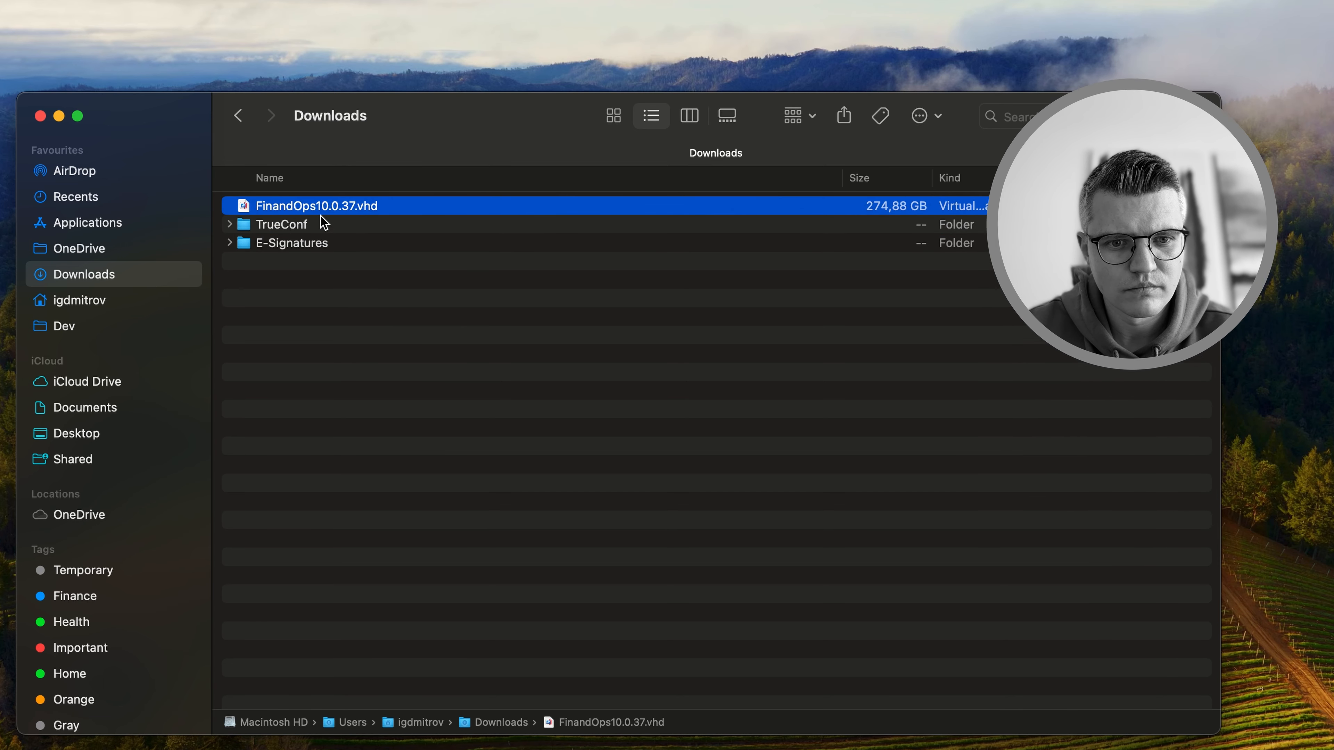
Convert FinandOps10.0.37.vhd into a new Parallels virtual machine and start it
{"action": "double_click", "coordinate": [345, 211]}
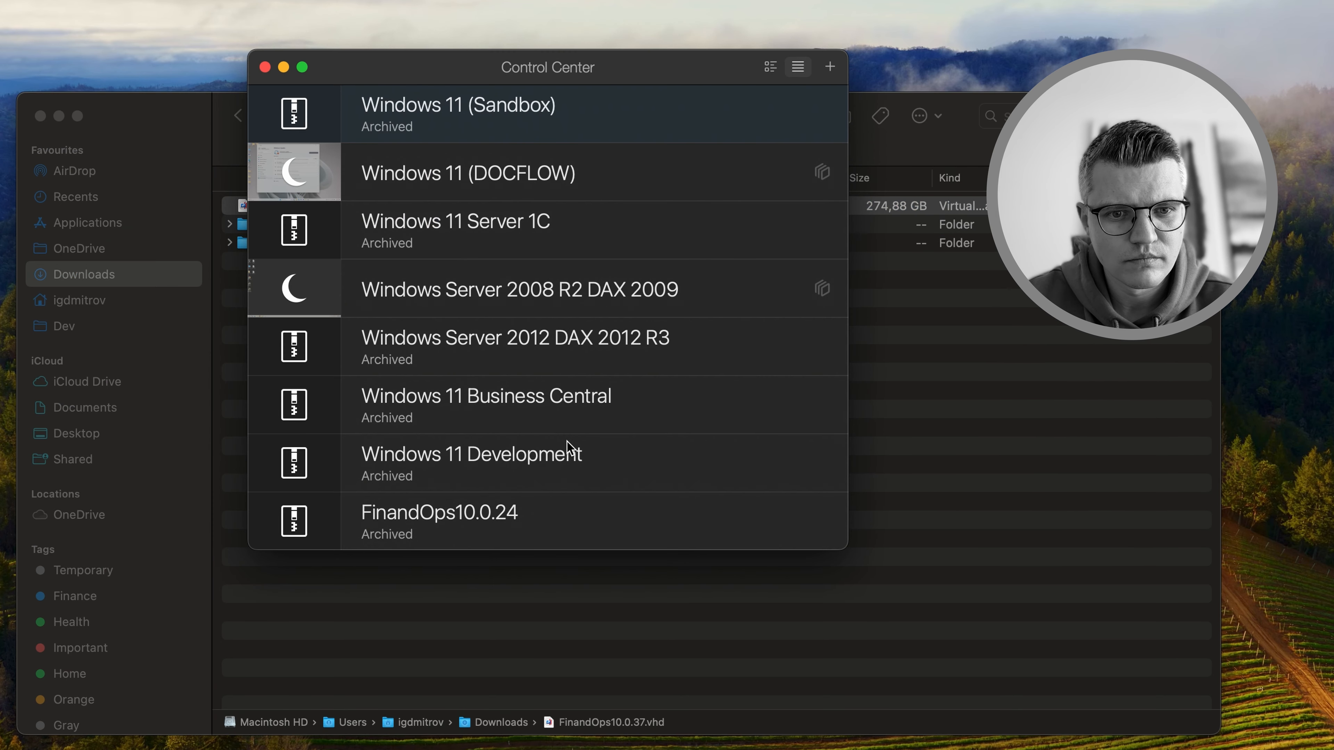
{"action": "left_click", "coordinate": [830, 68]}
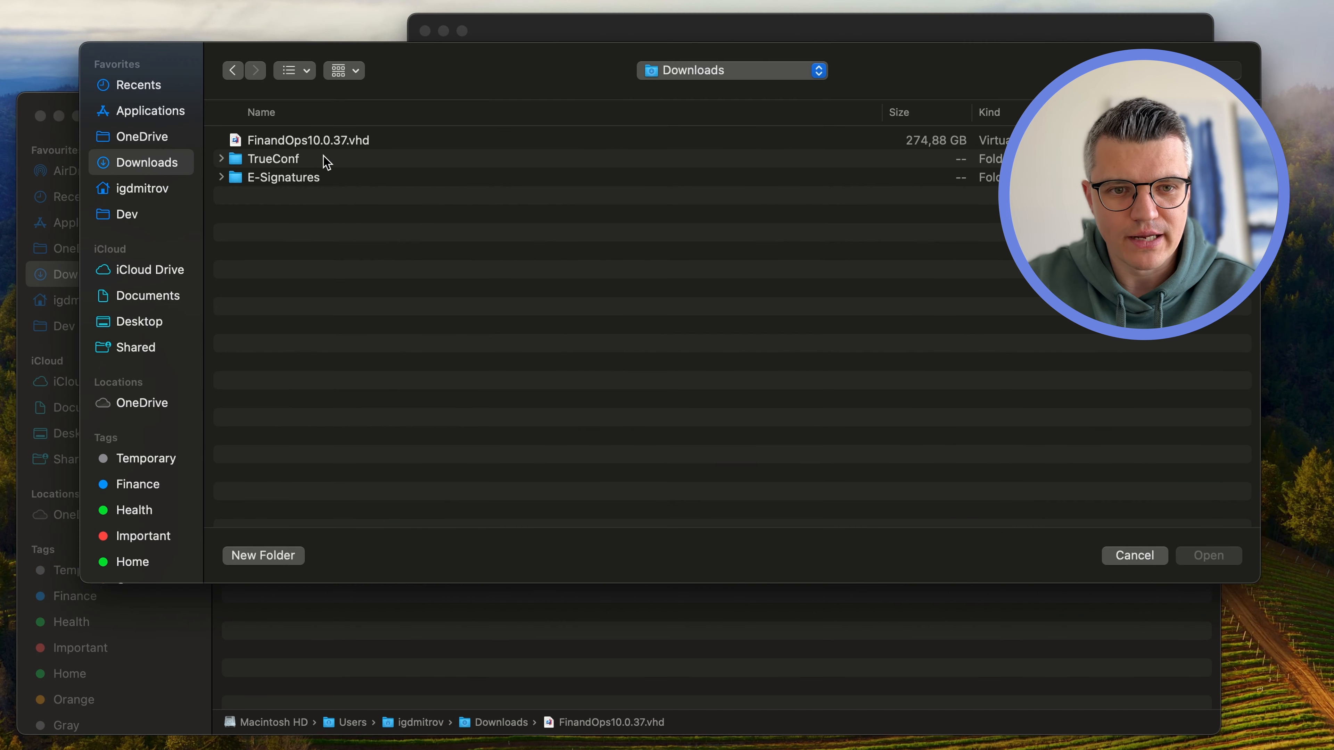
{"action": "double_click", "coordinate": [315, 142]}
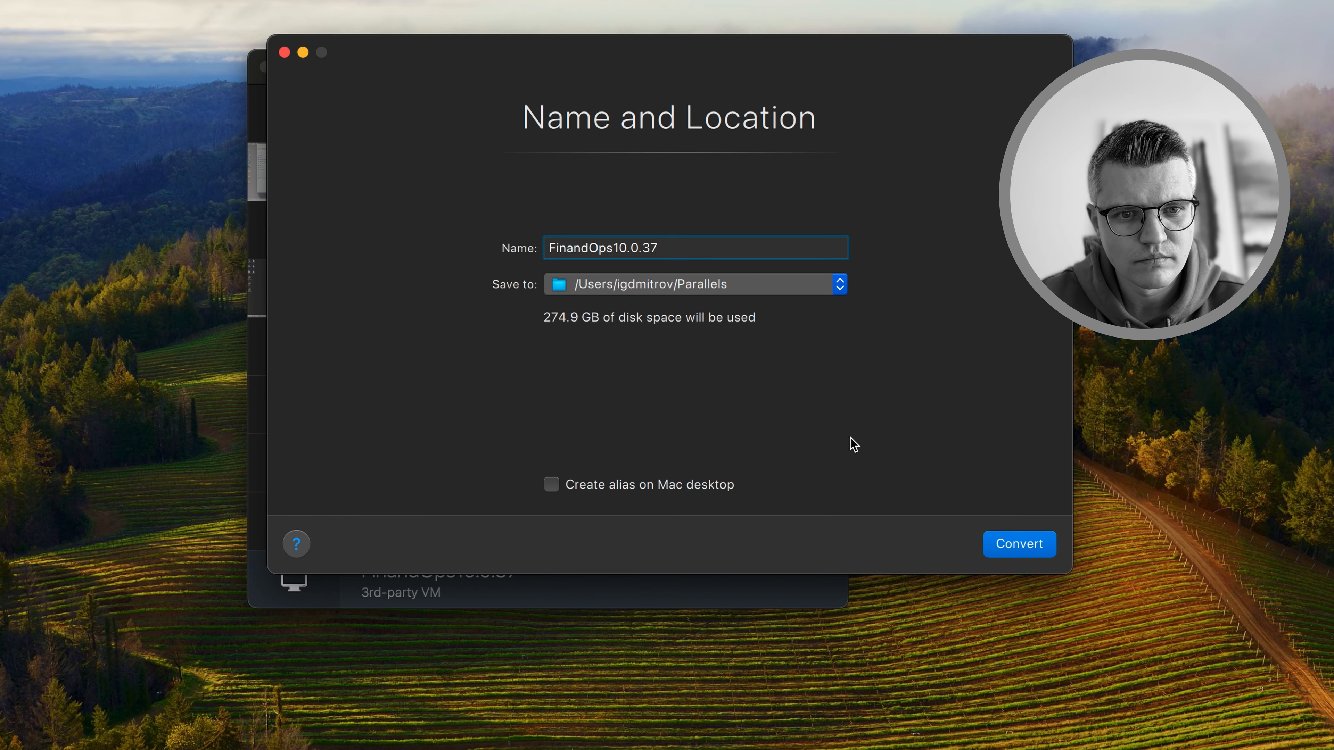
{"action": "left_click", "coordinate": [1022, 547]}
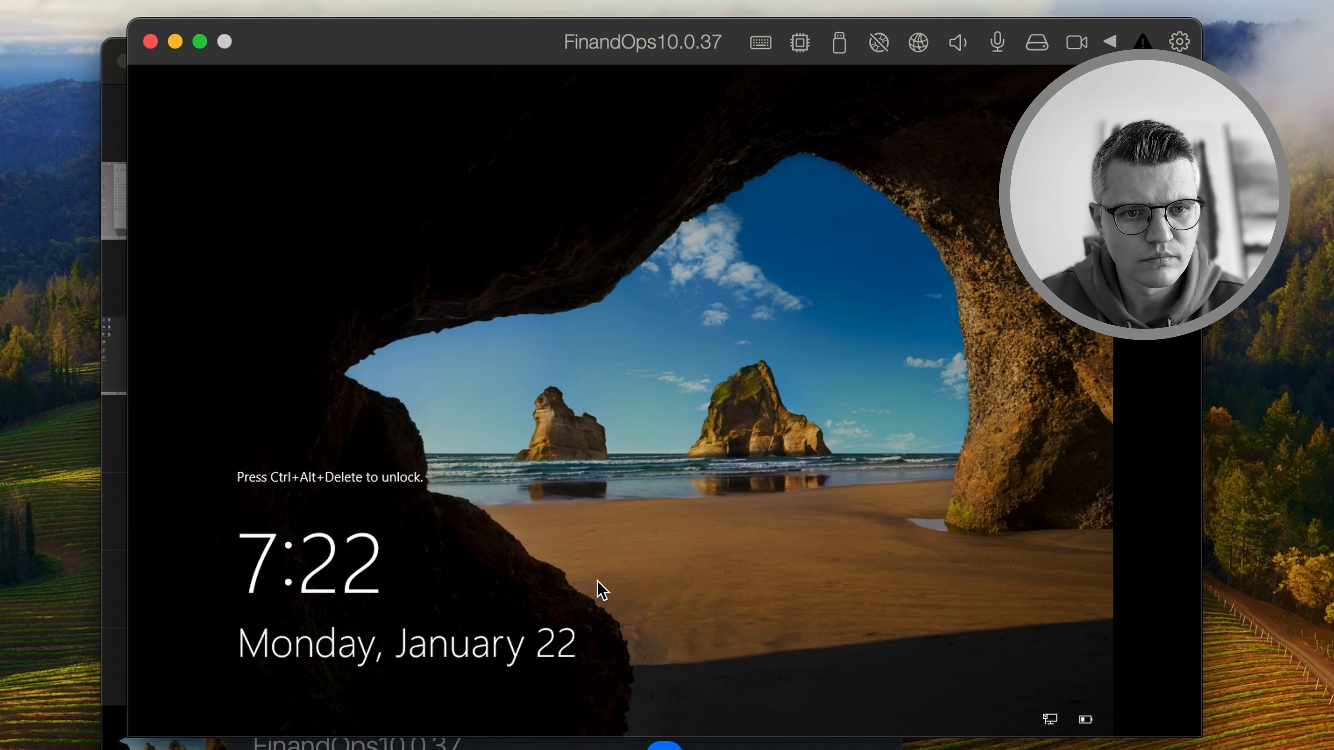
Send Ctrl+Alt+Delete from the Devices menu and sign in with the administrator password
{"action": "left_click", "coordinate": [350, 8]}
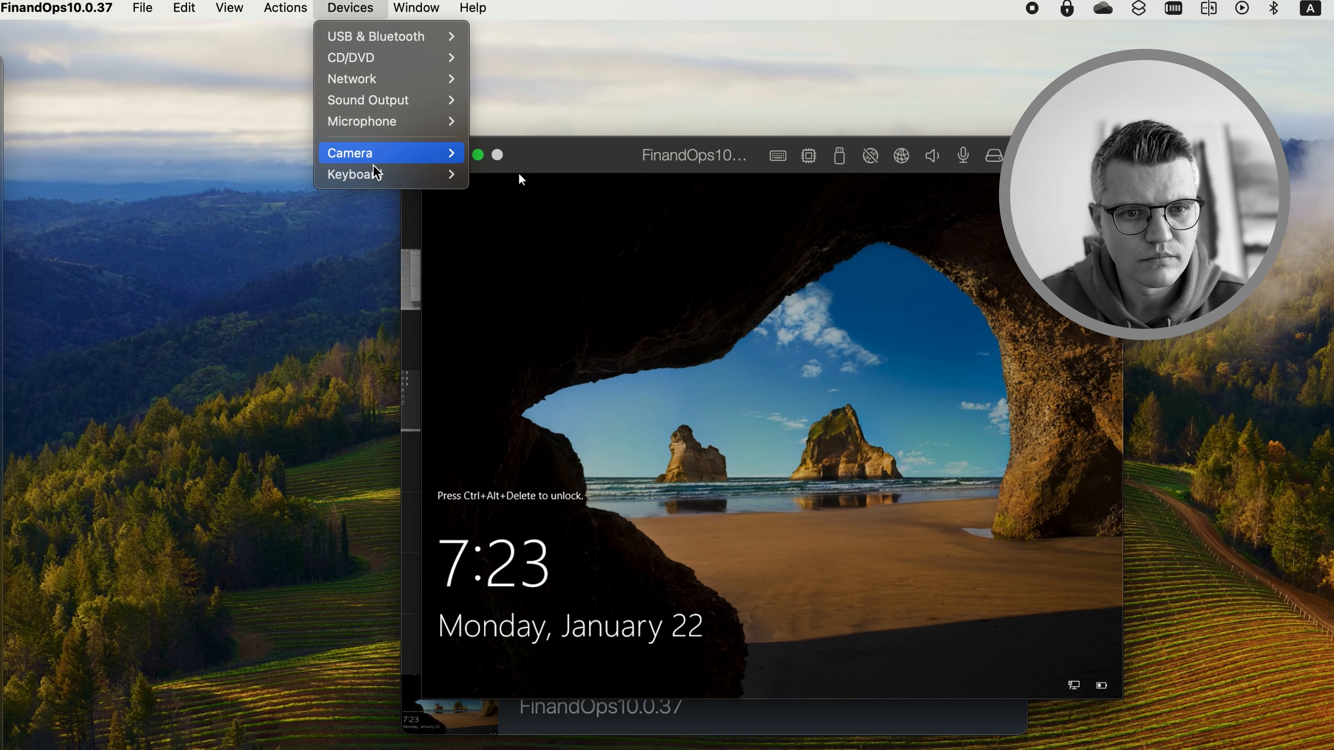
{"action": "mouse_move", "coordinate": [376, 176]}
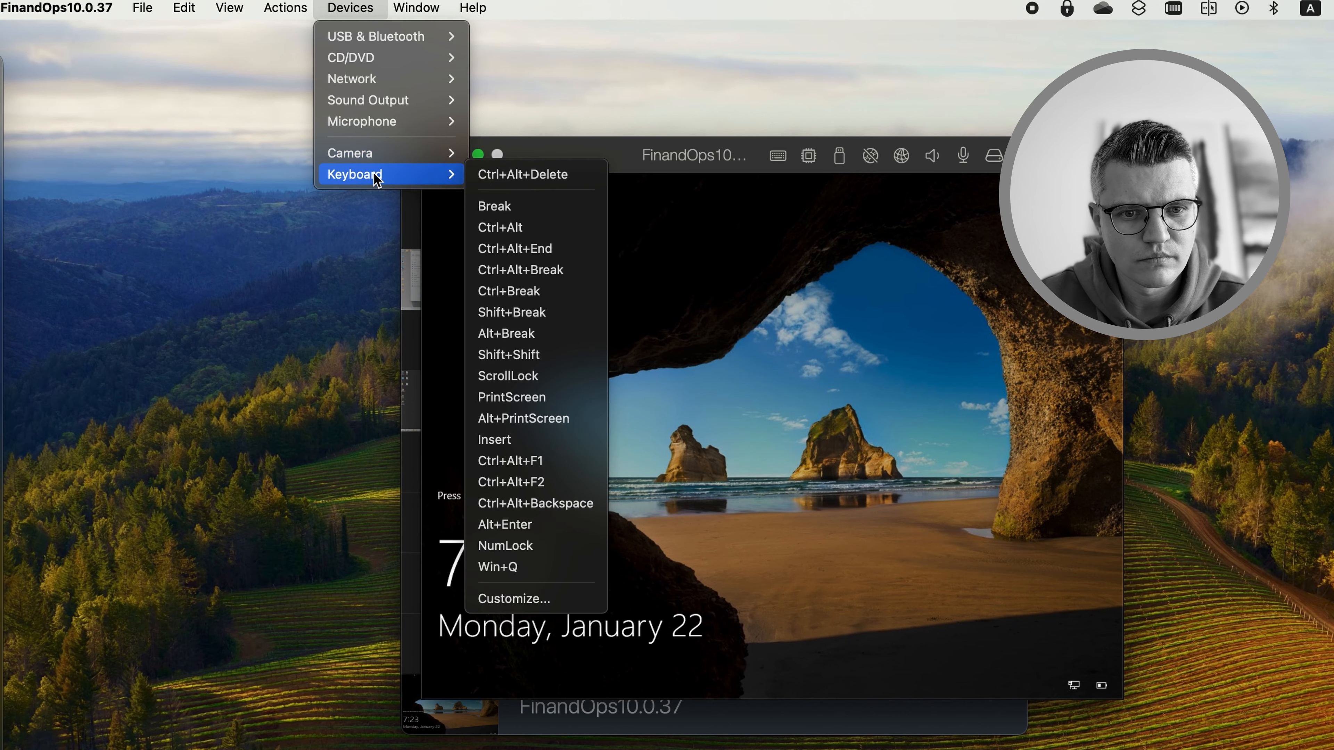
{"action": "left_click", "coordinate": [541, 181]}
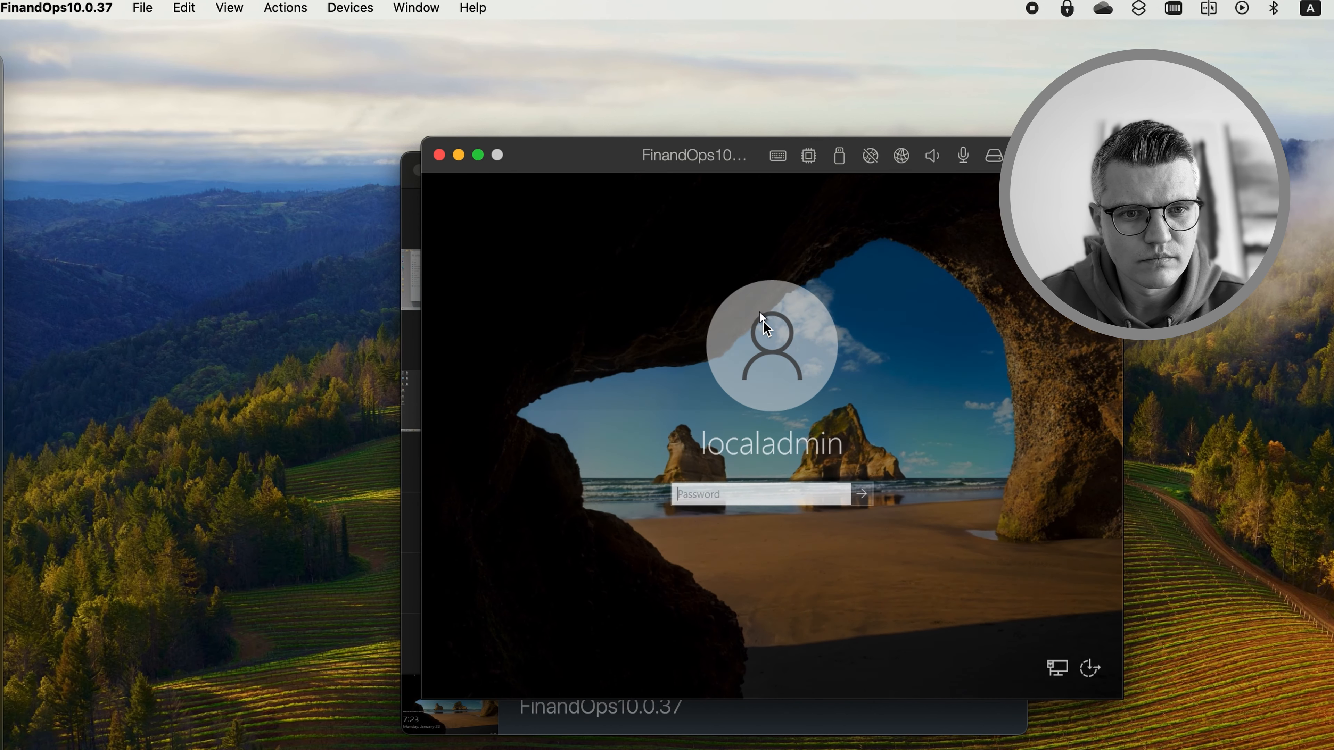
{"action": "type", "text": "pass@word1"}
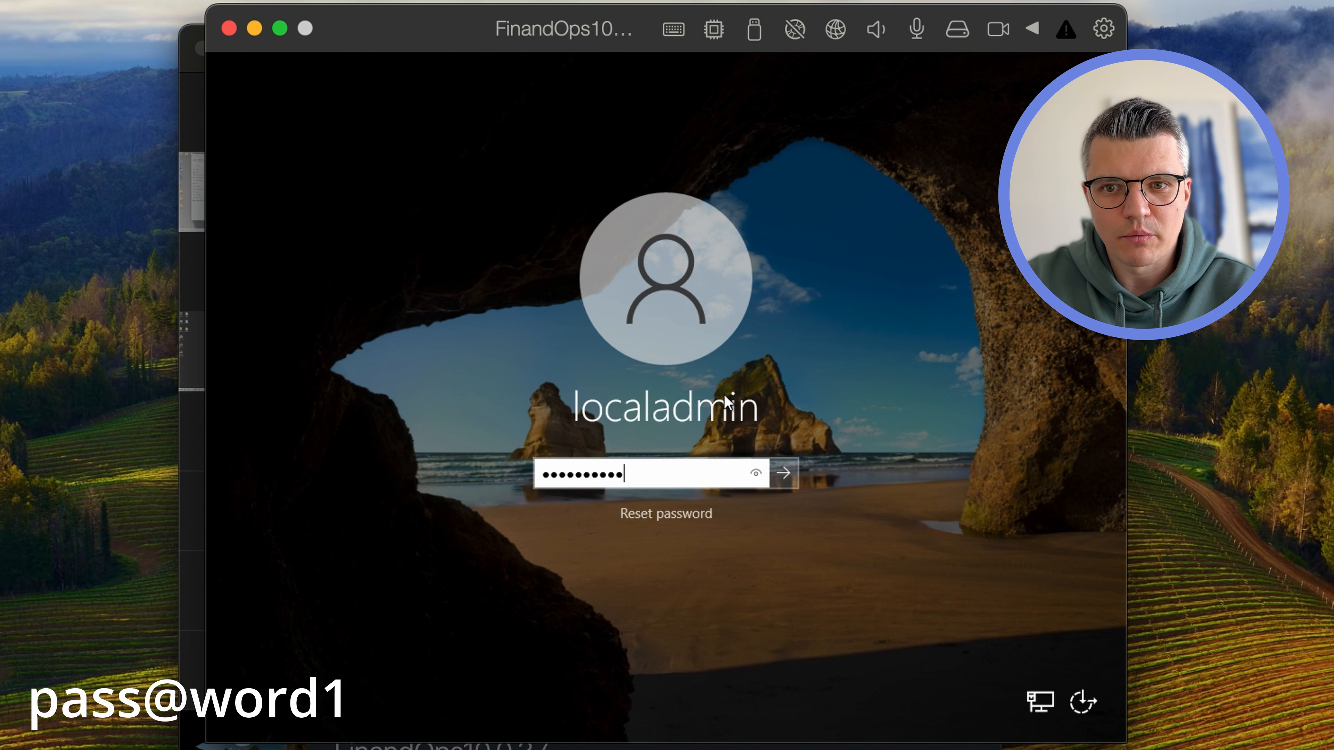
{"action": "key", "text": "Return"}
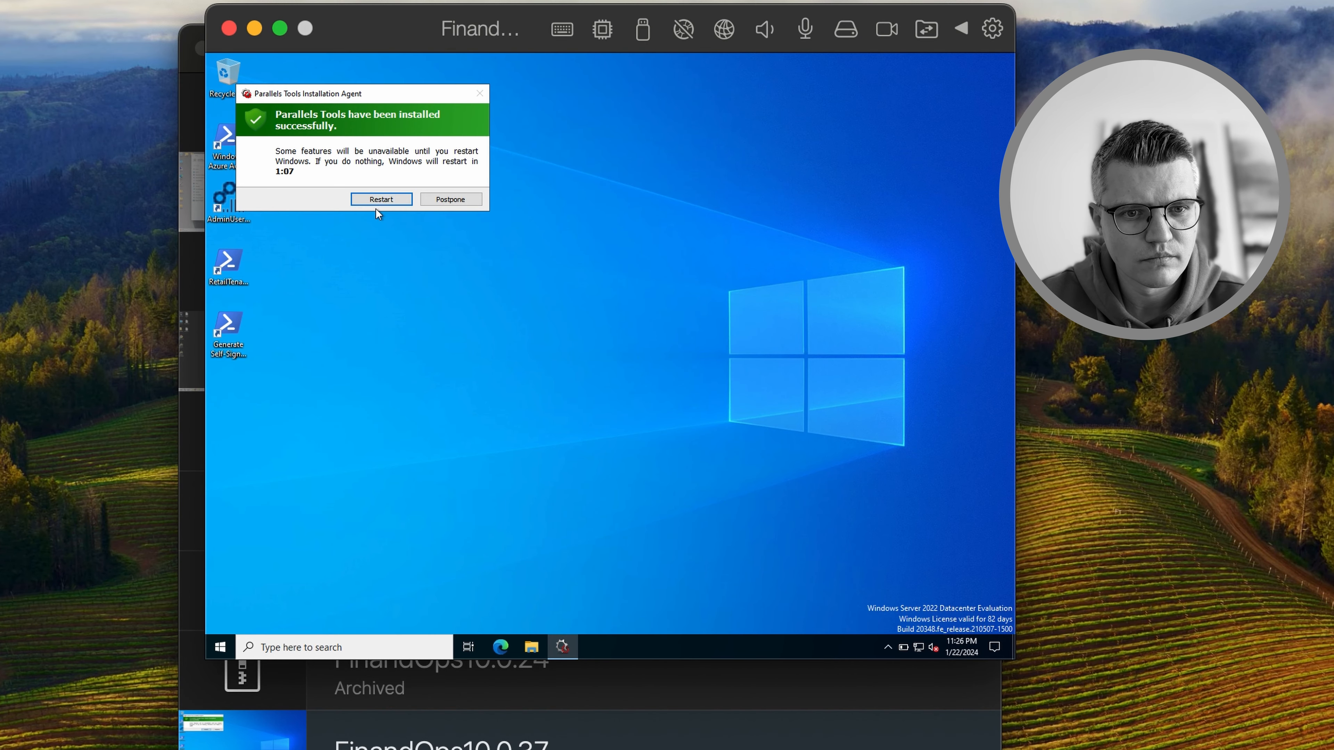
Restart Windows to finish installing Parallels Tools, then send Ctrl+Alt+Delete to unlock it
{"action": "left_click", "coordinate": [376, 198]}
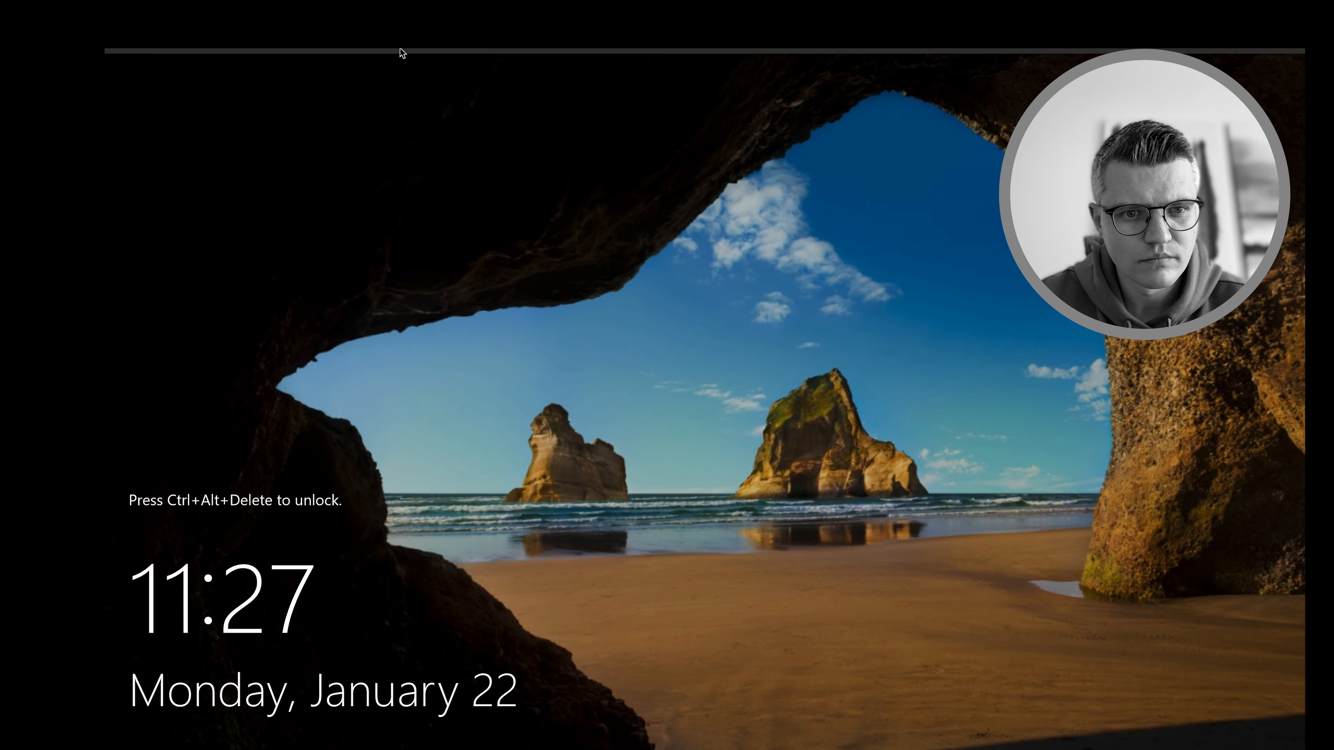
{"action": "left_click", "coordinate": [374, 55]}
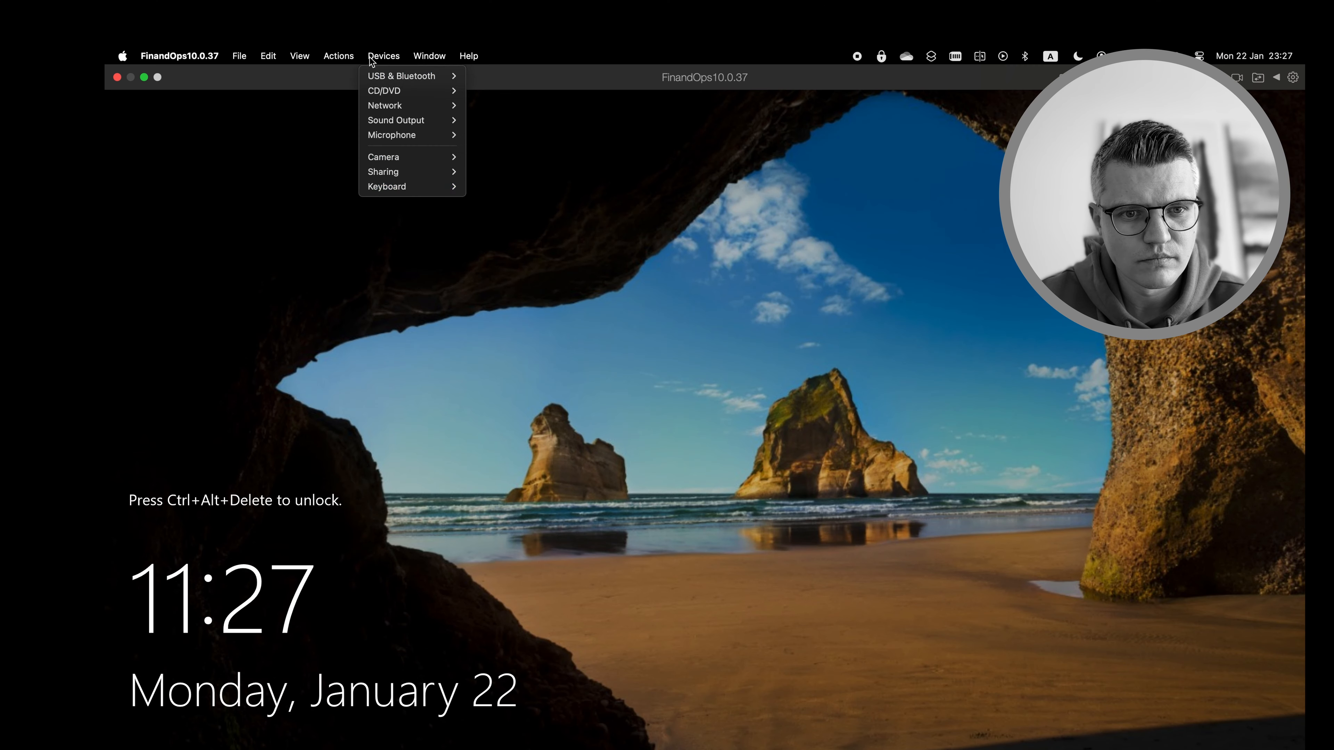
{"action": "mouse_move", "coordinate": [399, 187]}
{"action": "left_click", "coordinate": [499, 188]}
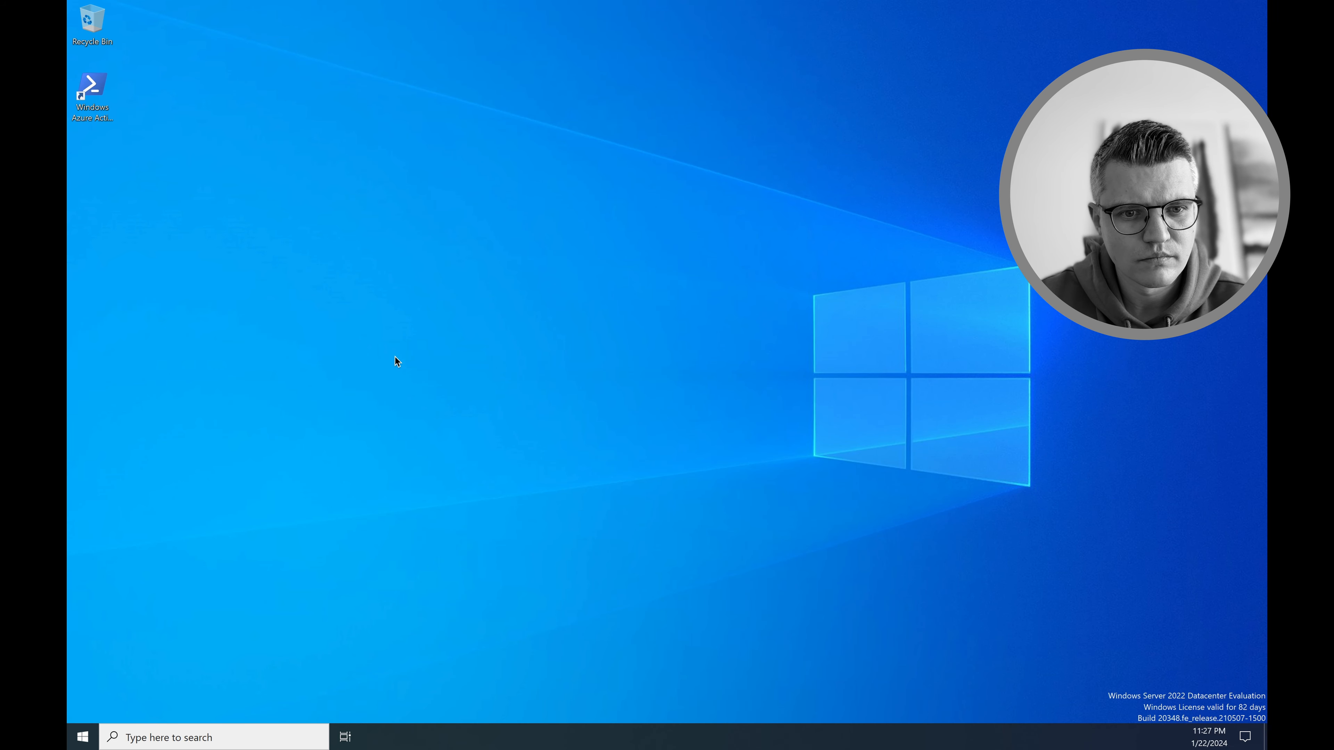
In the VM configuration's Options, stop the Mac from accessing Windows folders
{"action": "left_click", "coordinate": [306, 5]}
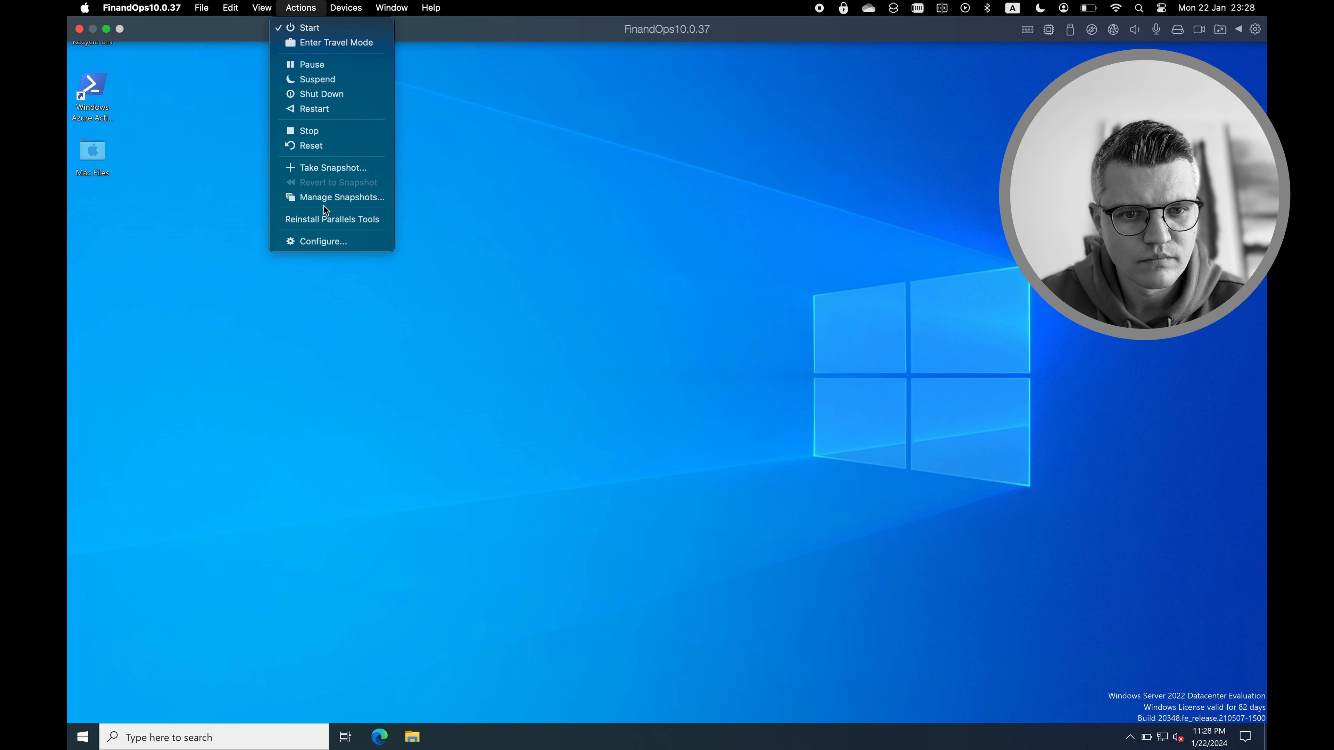
{"action": "left_click", "coordinate": [316, 242]}
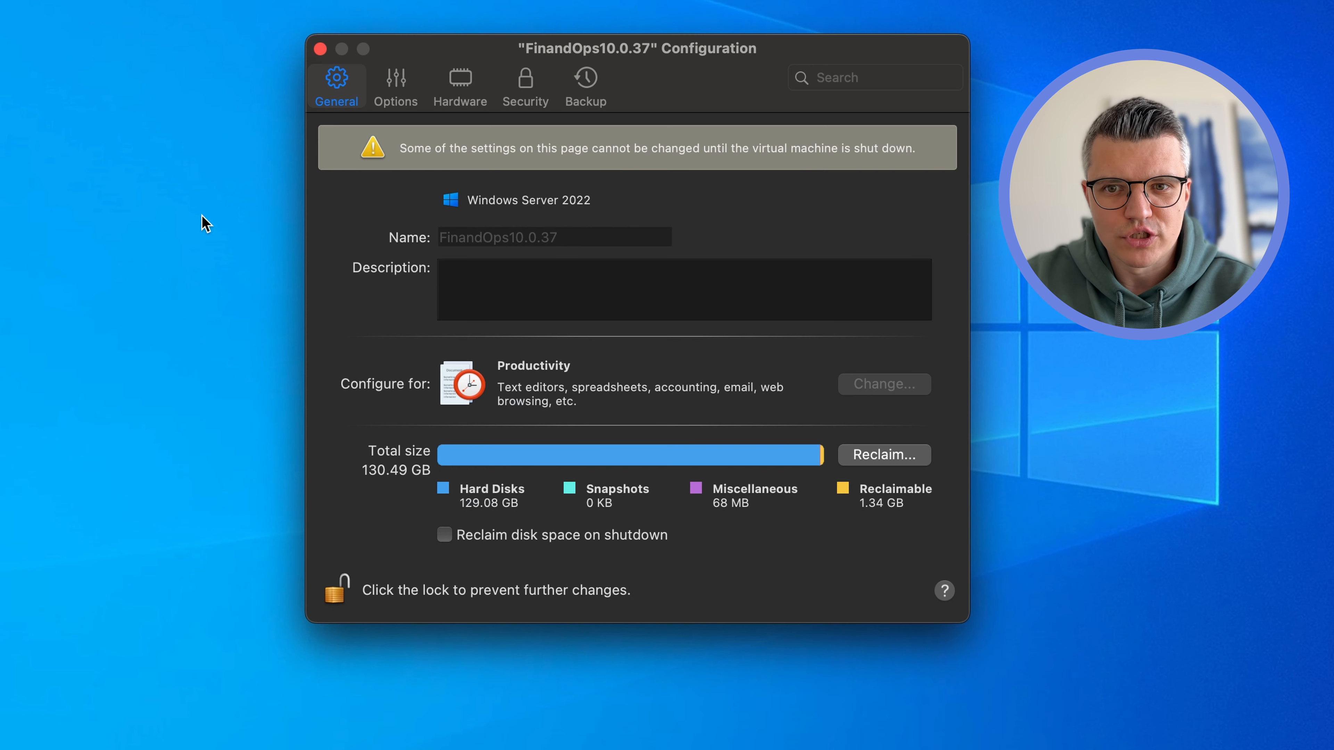
{"action": "left_click", "coordinate": [396, 84]}
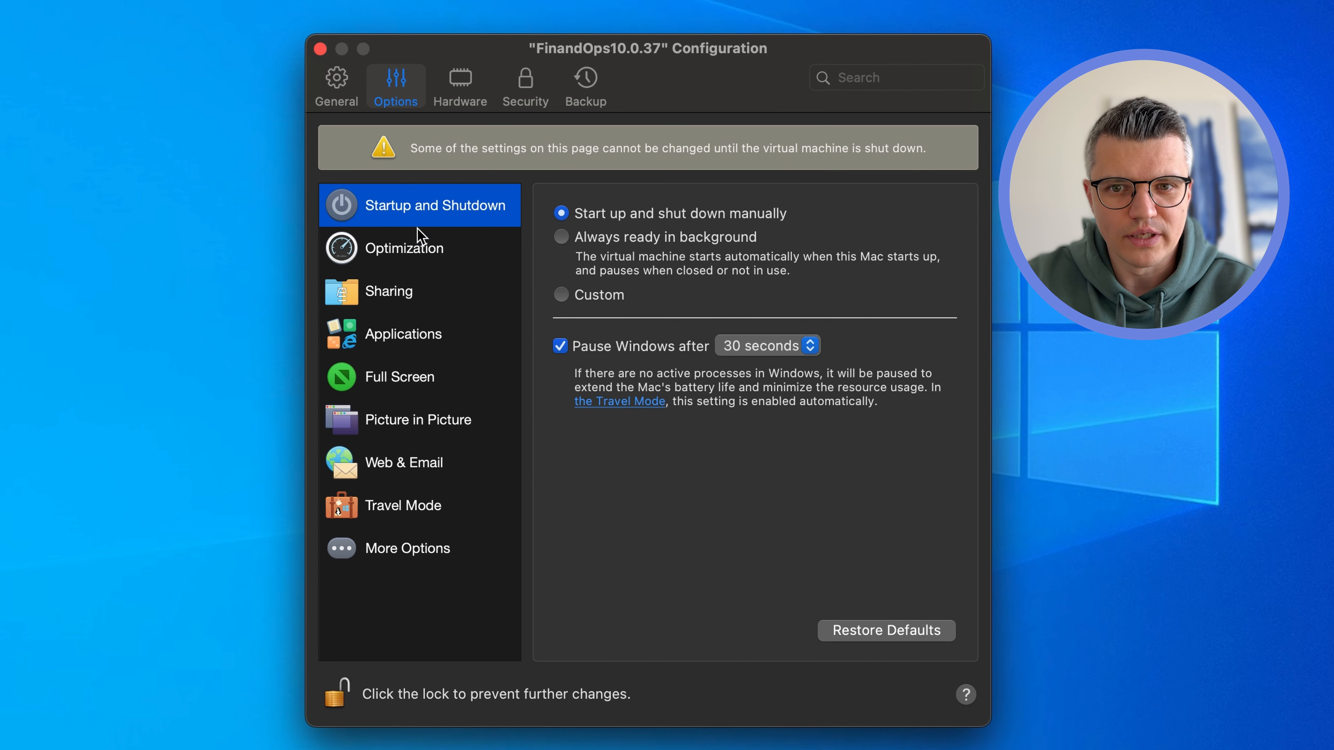
{"action": "left_click", "coordinate": [405, 250]}
{"action": "left_click", "coordinate": [404, 303]}
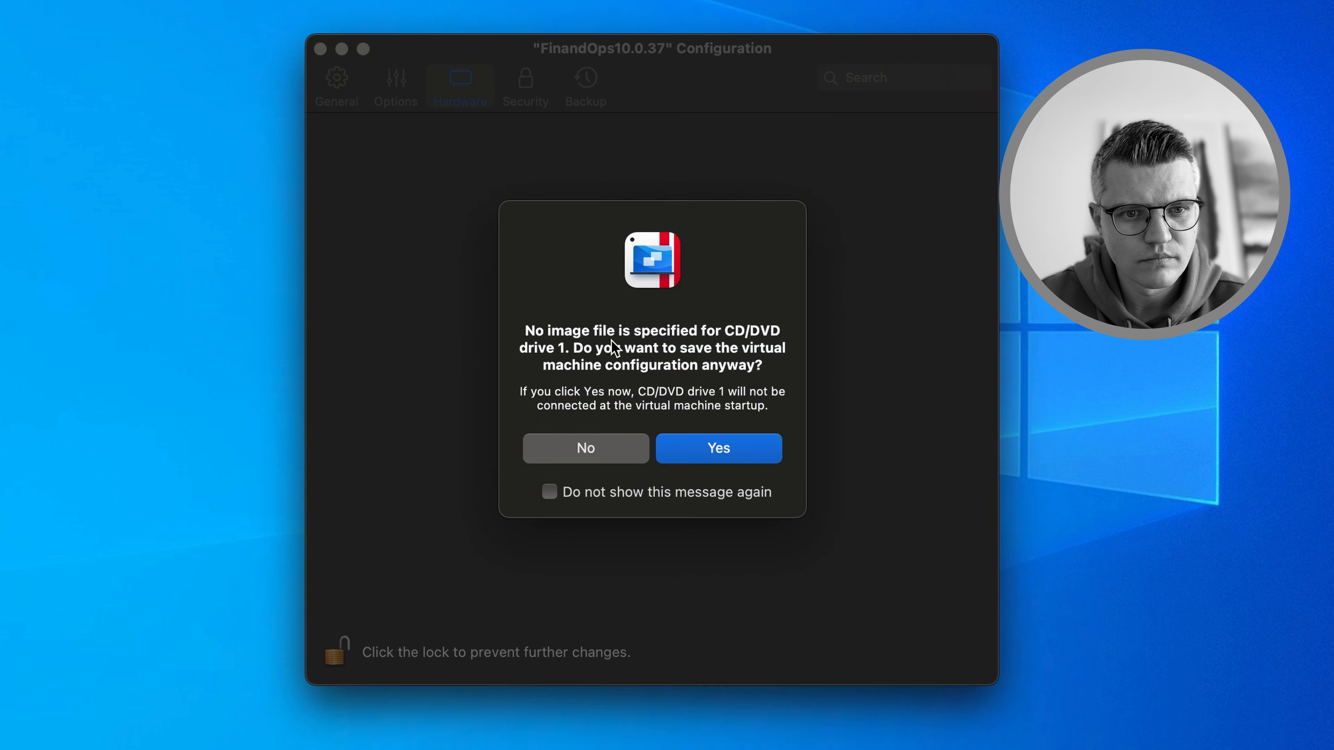
{"action": "left_click", "coordinate": [719, 423]}
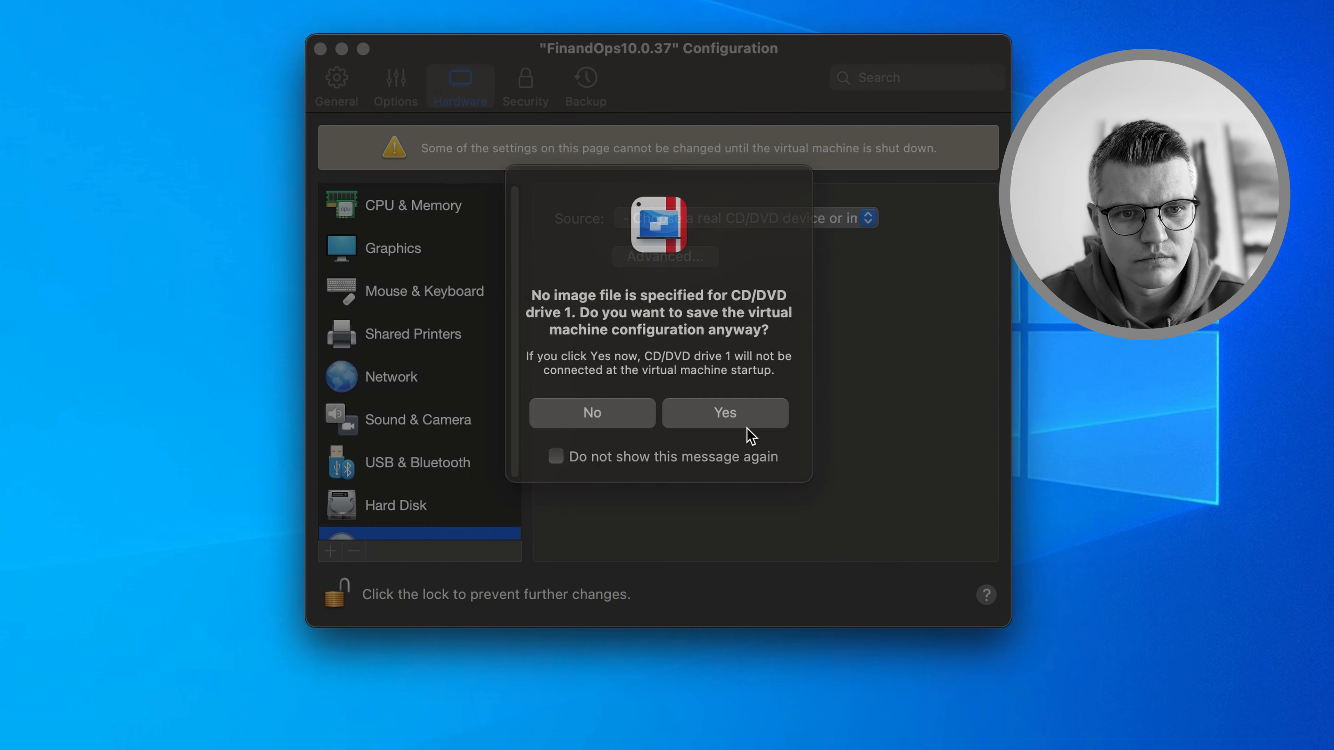
{"action": "left_click", "coordinate": [396, 83]}
{"action": "left_click", "coordinate": [804, 213]}
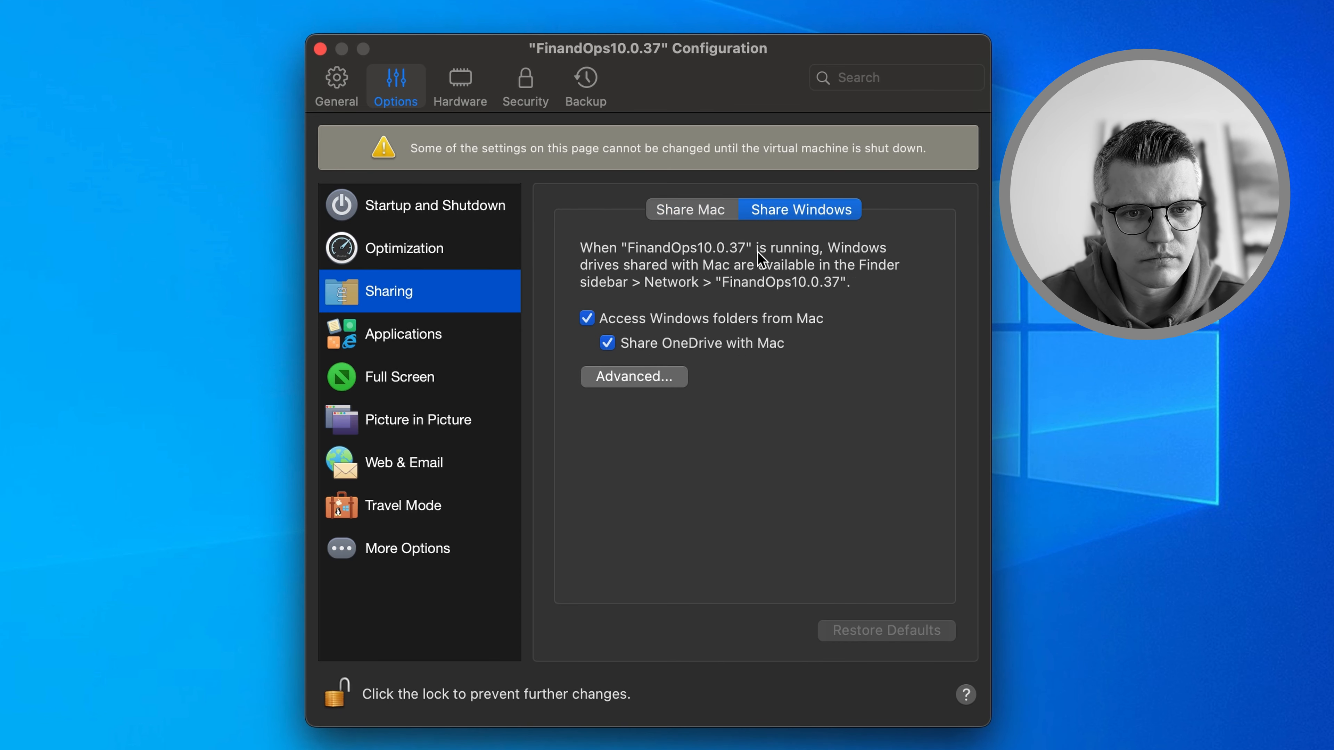
{"action": "left_click", "coordinate": [587, 318]}
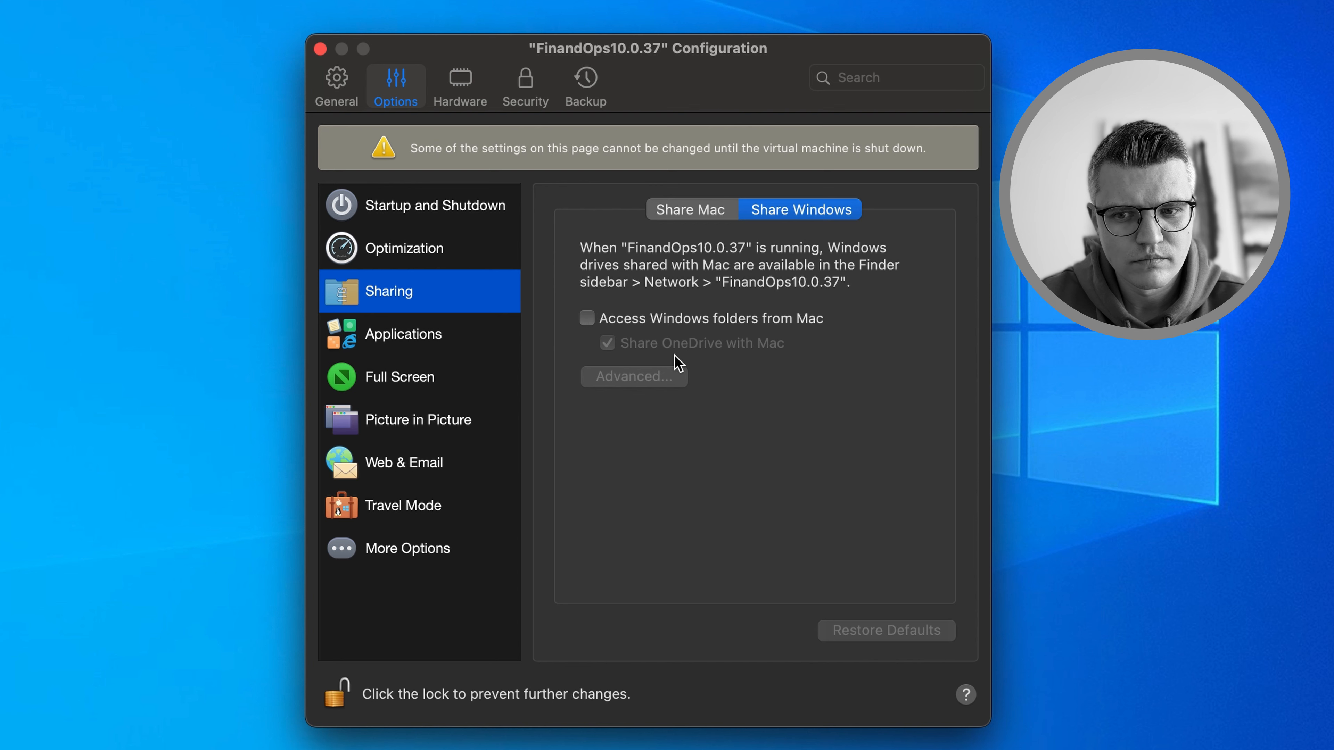
{"action": "left_click", "coordinate": [698, 213]}
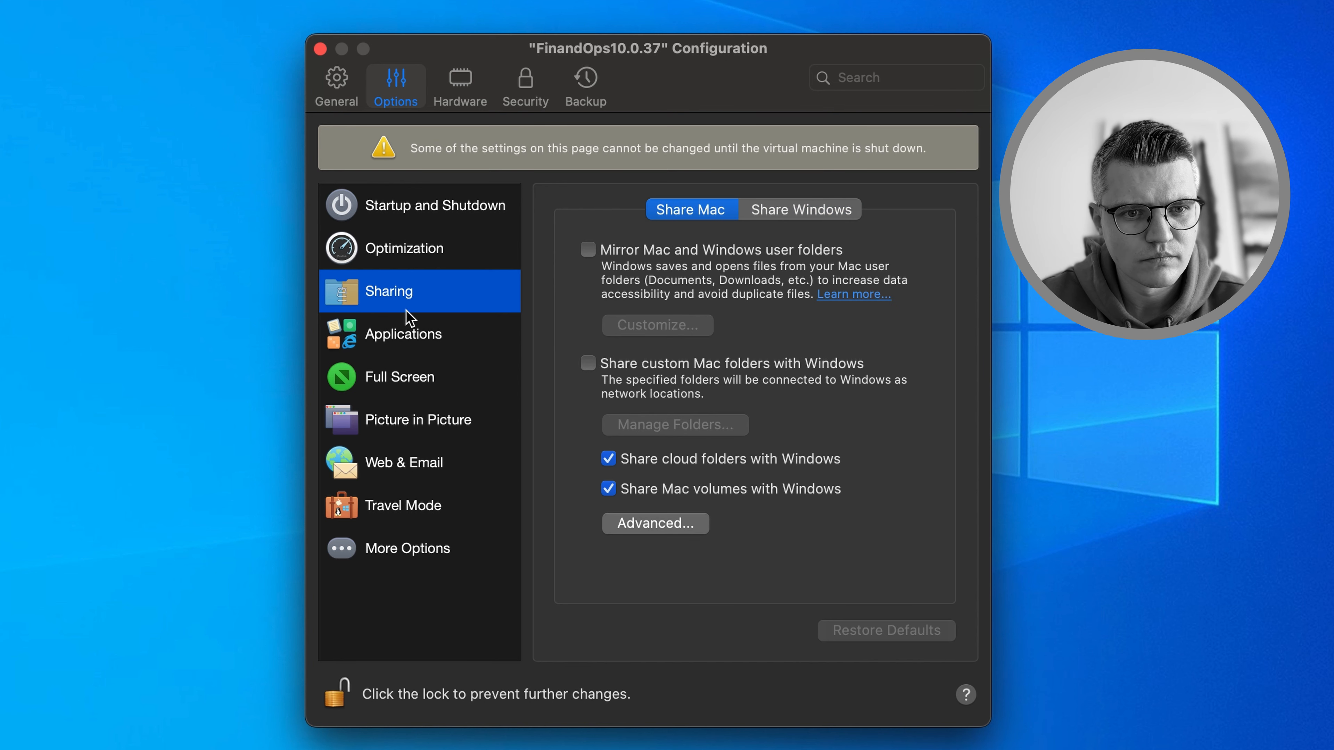
Disable Windows-to-Mac and Mac-to-Windows application sharing, then close the configuration
{"action": "left_click", "coordinate": [395, 342]}
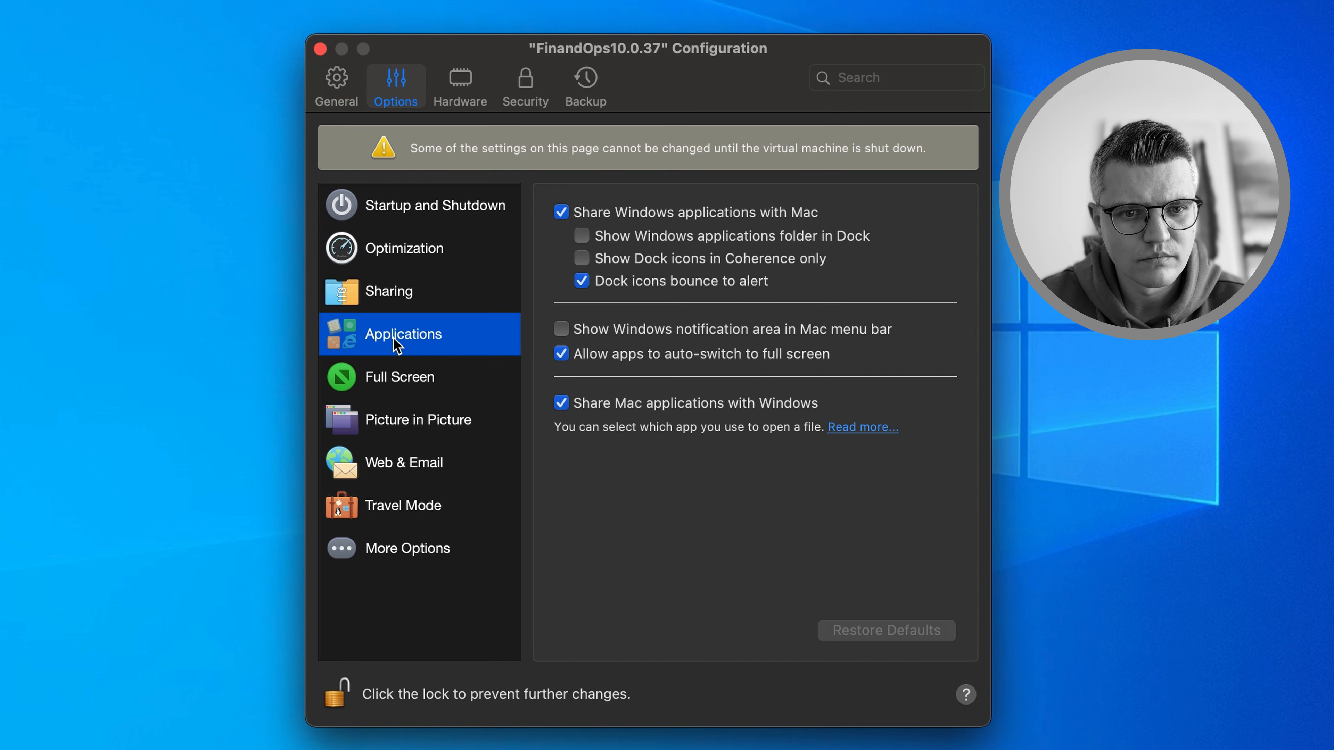
{"action": "left_click", "coordinate": [562, 213]}
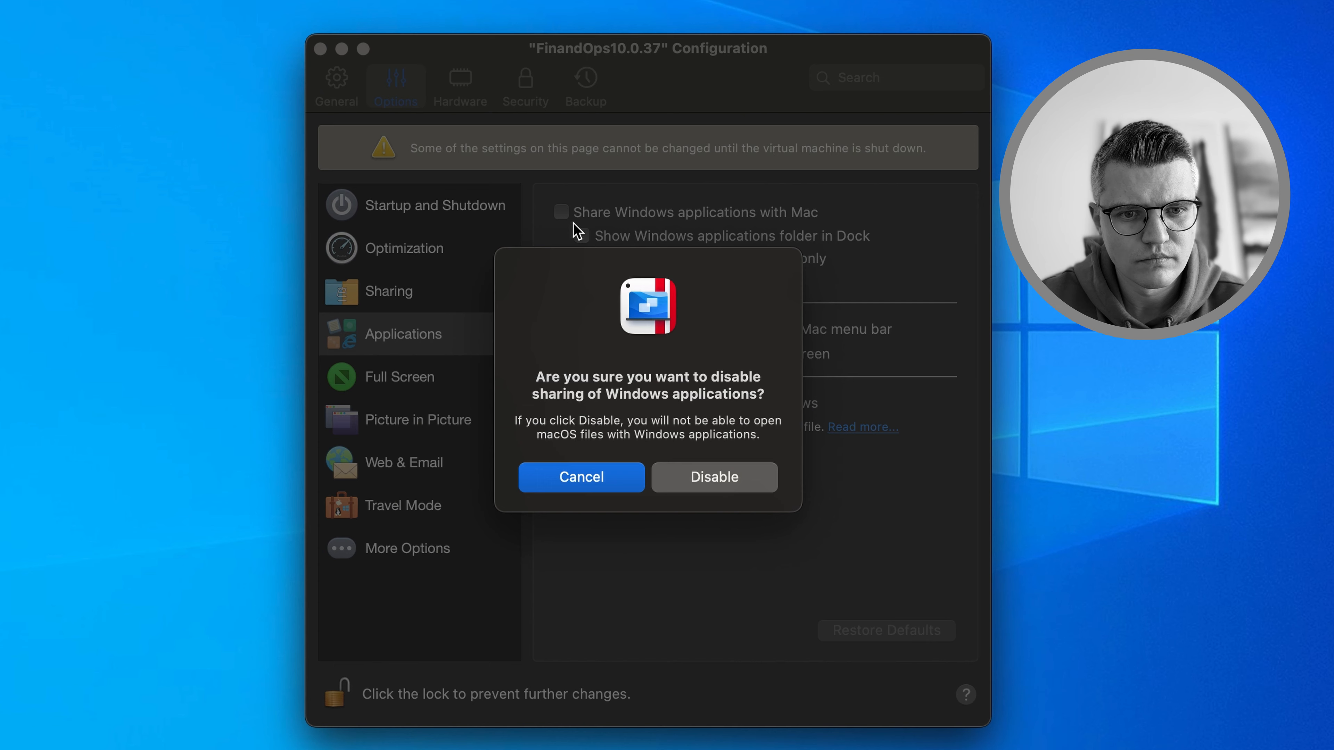
{"action": "left_click", "coordinate": [738, 484]}
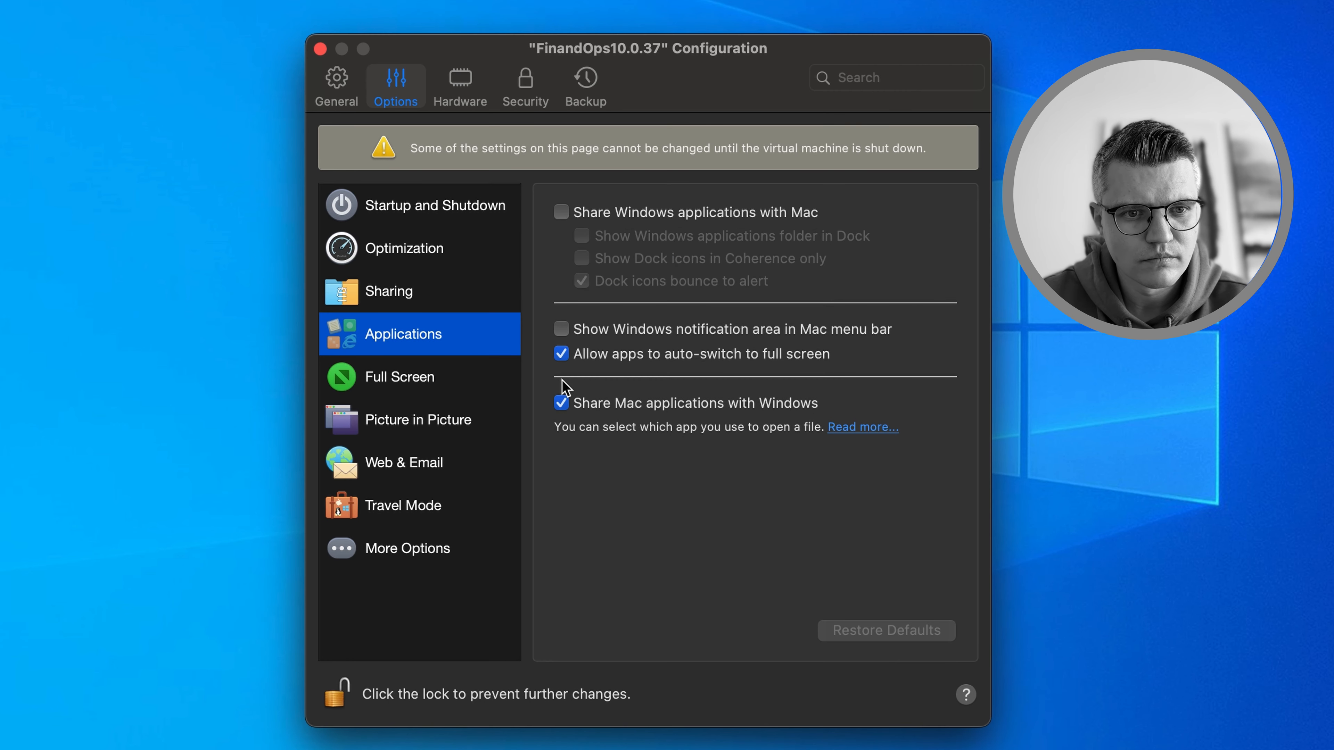
{"action": "left_click", "coordinate": [562, 403]}
{"action": "left_click", "coordinate": [717, 490]}
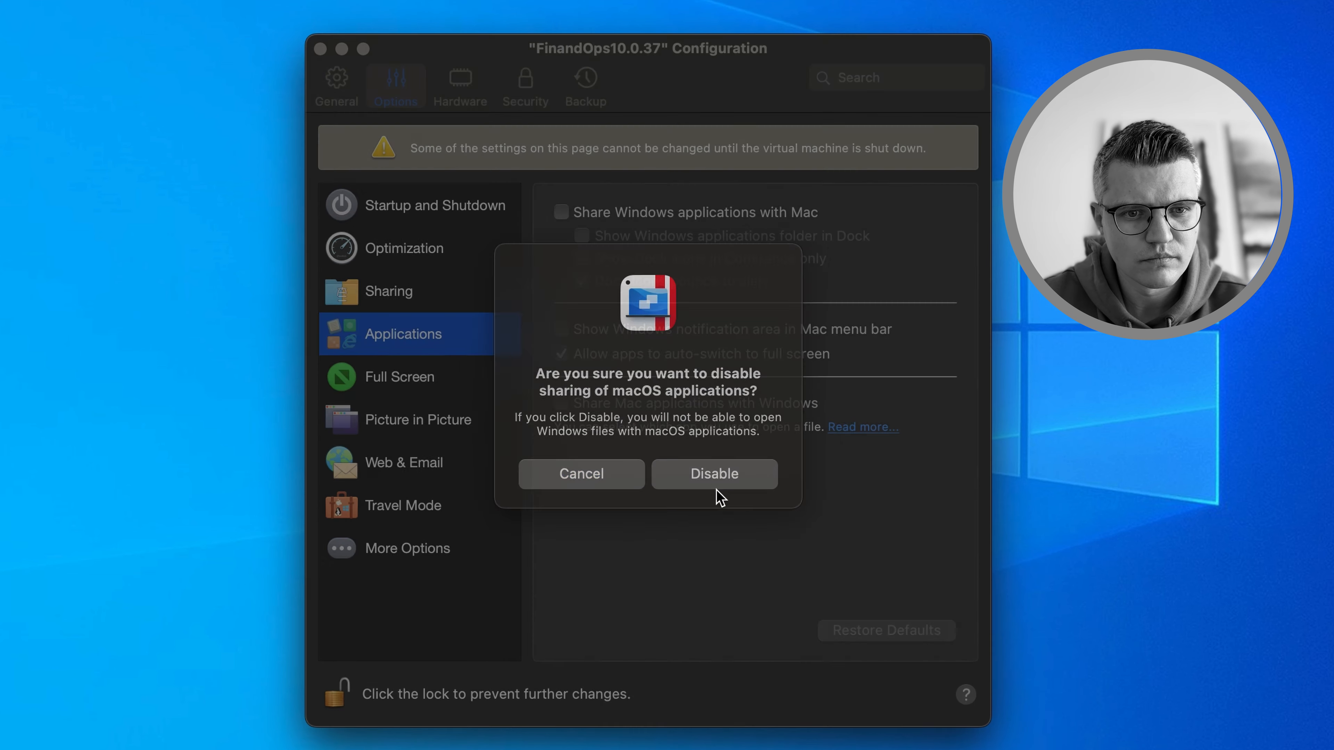
{"action": "left_click", "coordinate": [402, 217]}
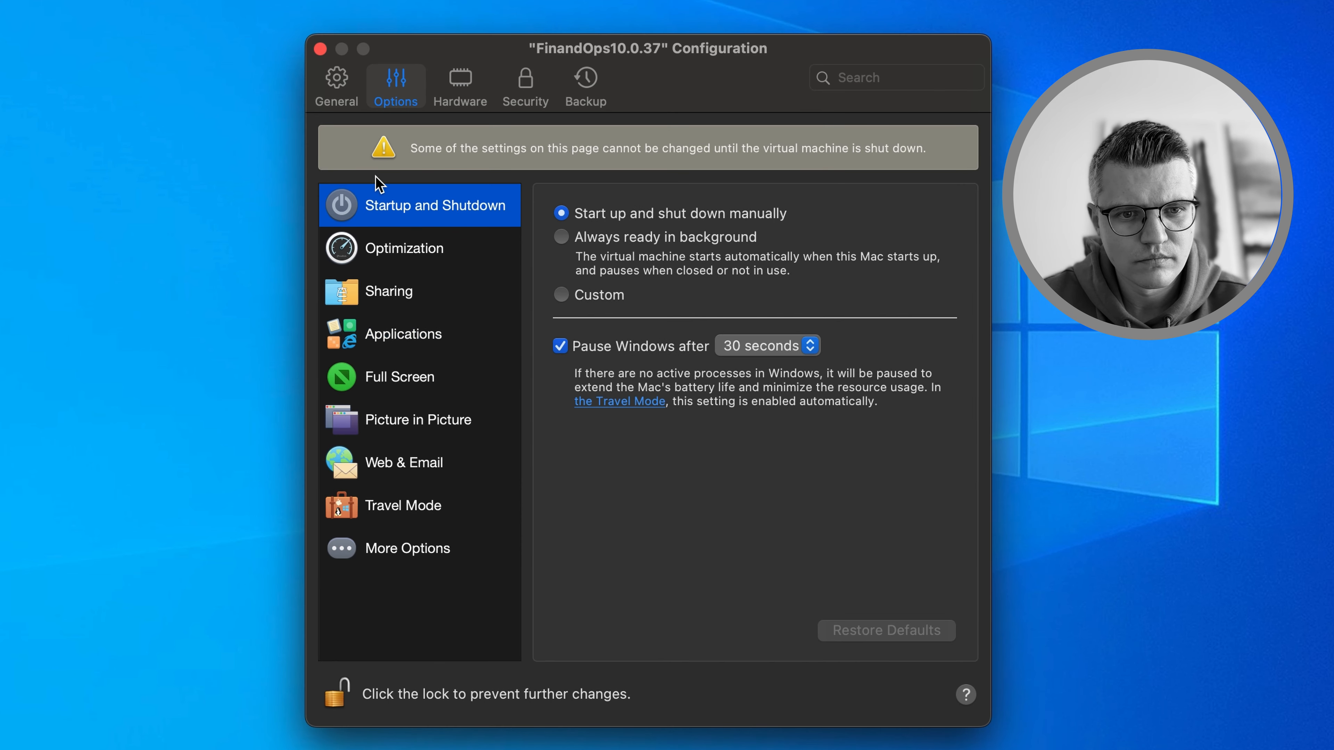
{"action": "left_click", "coordinate": [336, 79]}
{"action": "left_click", "coordinate": [320, 49]}
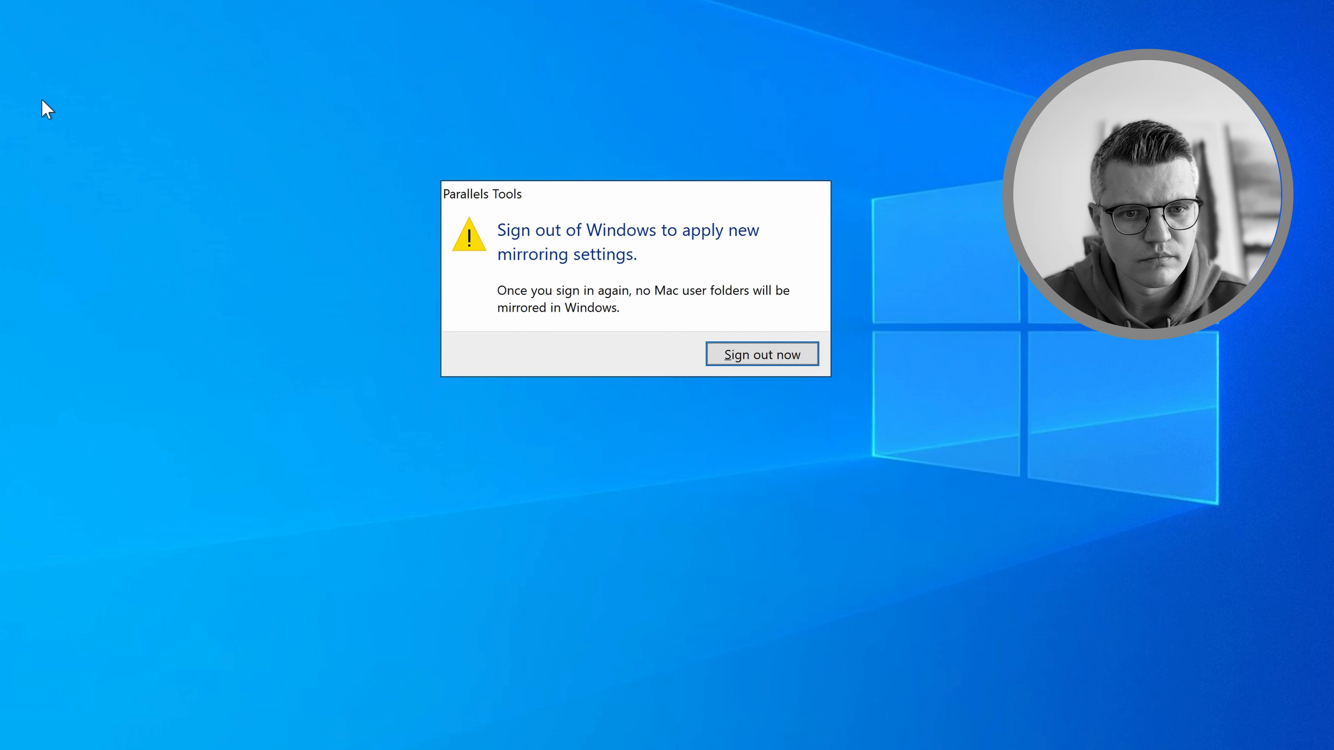
Sign out and back in, run Generate Self-Signed Certificates as administrator, and load Azure's free account page
{"action": "left_click", "coordinate": [772, 357]}
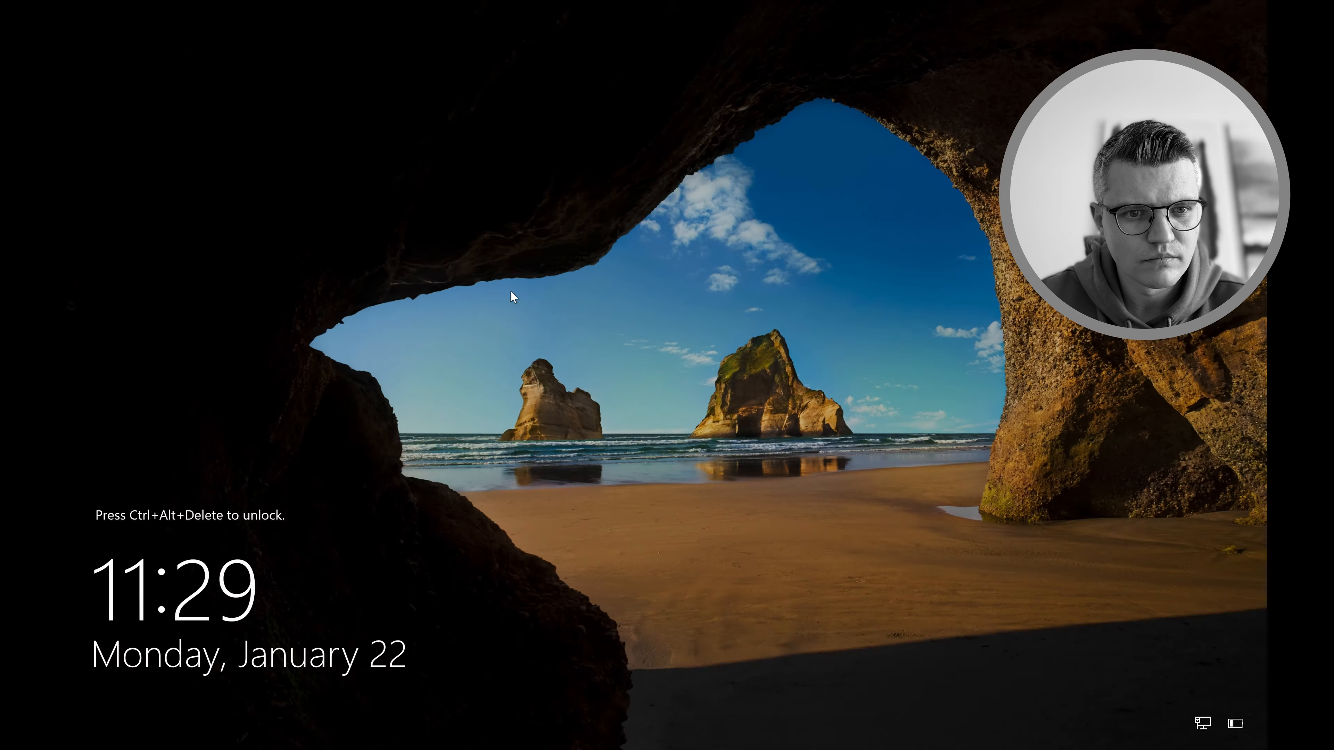
{"action": "left_click", "coordinate": [510, 291]}
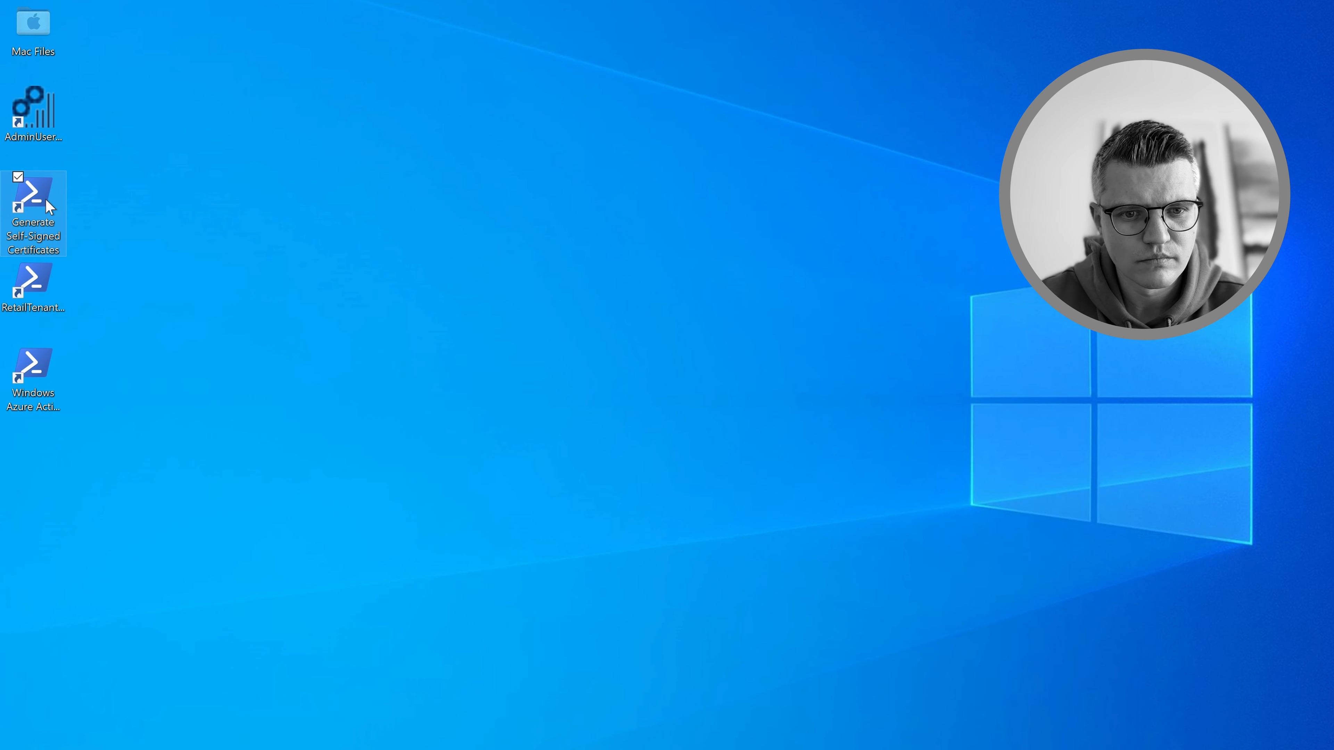
{"action": "right_click", "coordinate": [39, 186]}
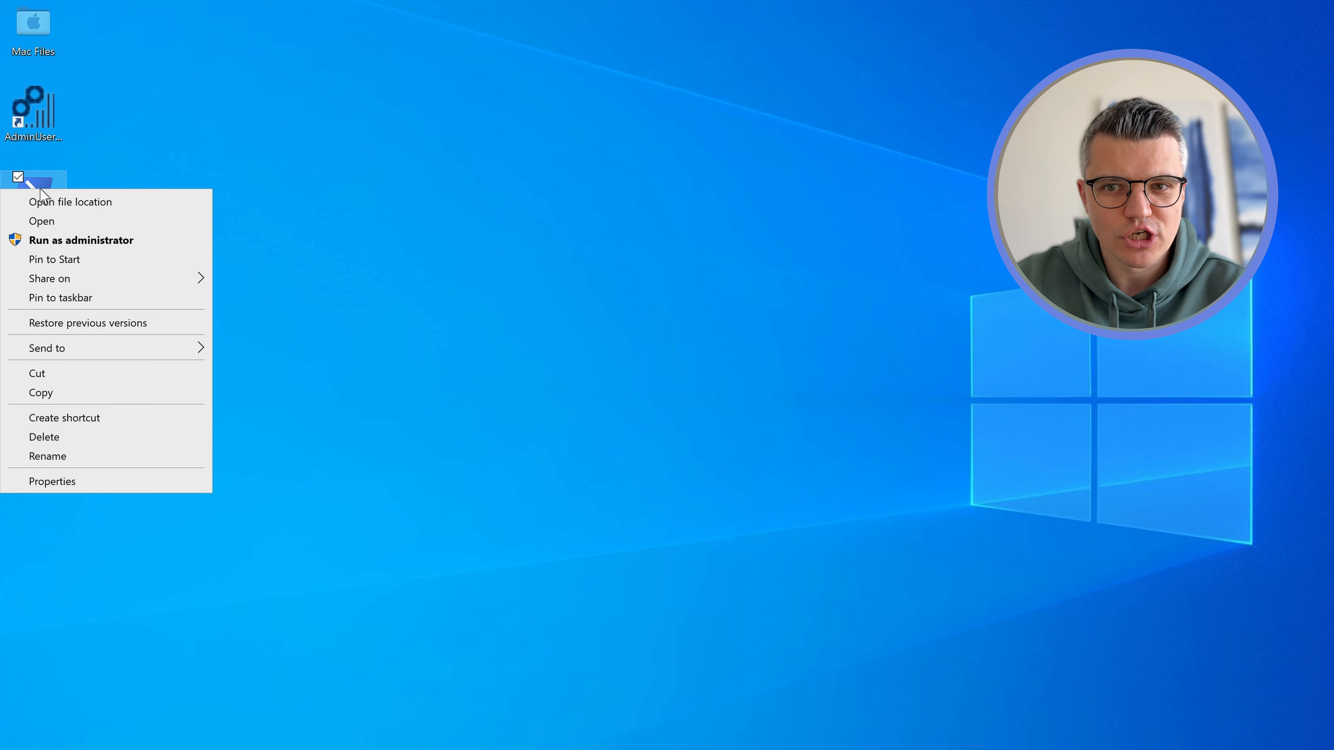
{"action": "left_click", "coordinate": [69, 241]}
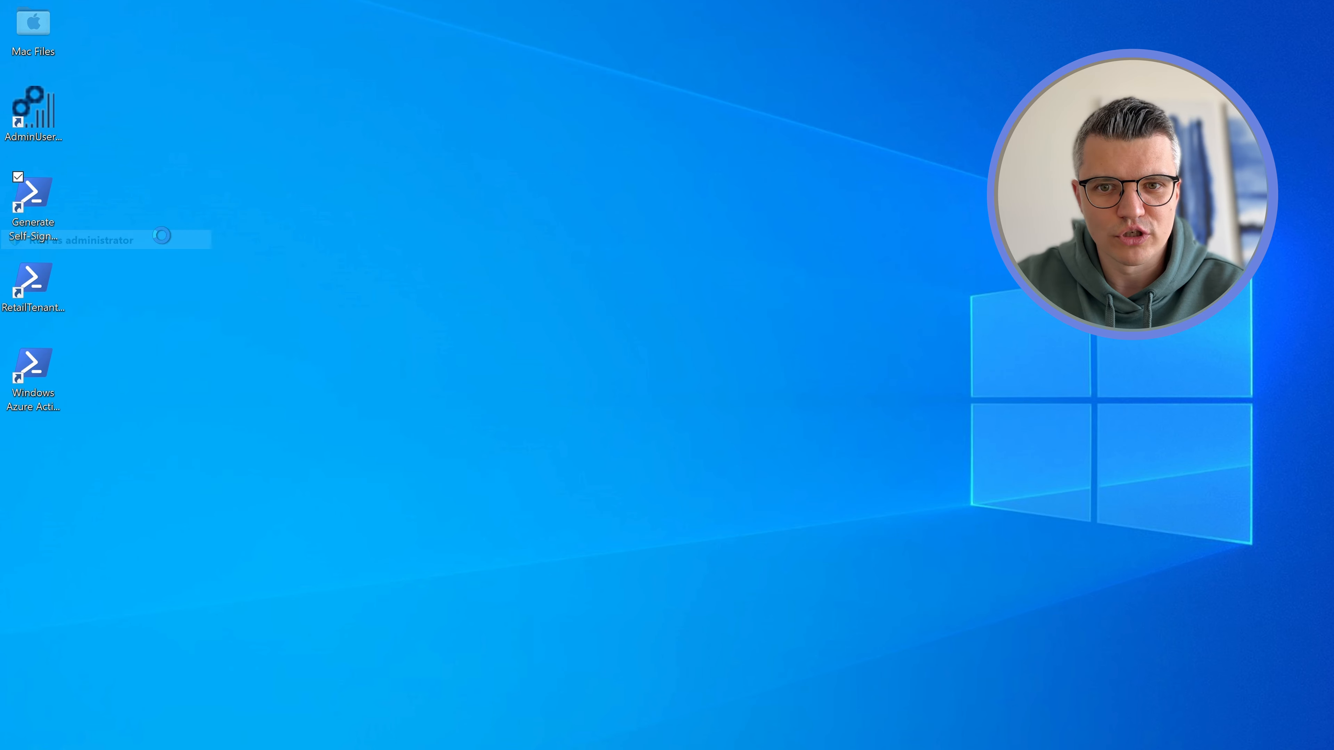
{"action": "left_click_drag", "start_coordinate": [331, 84], "coordinate": [607, 243]}
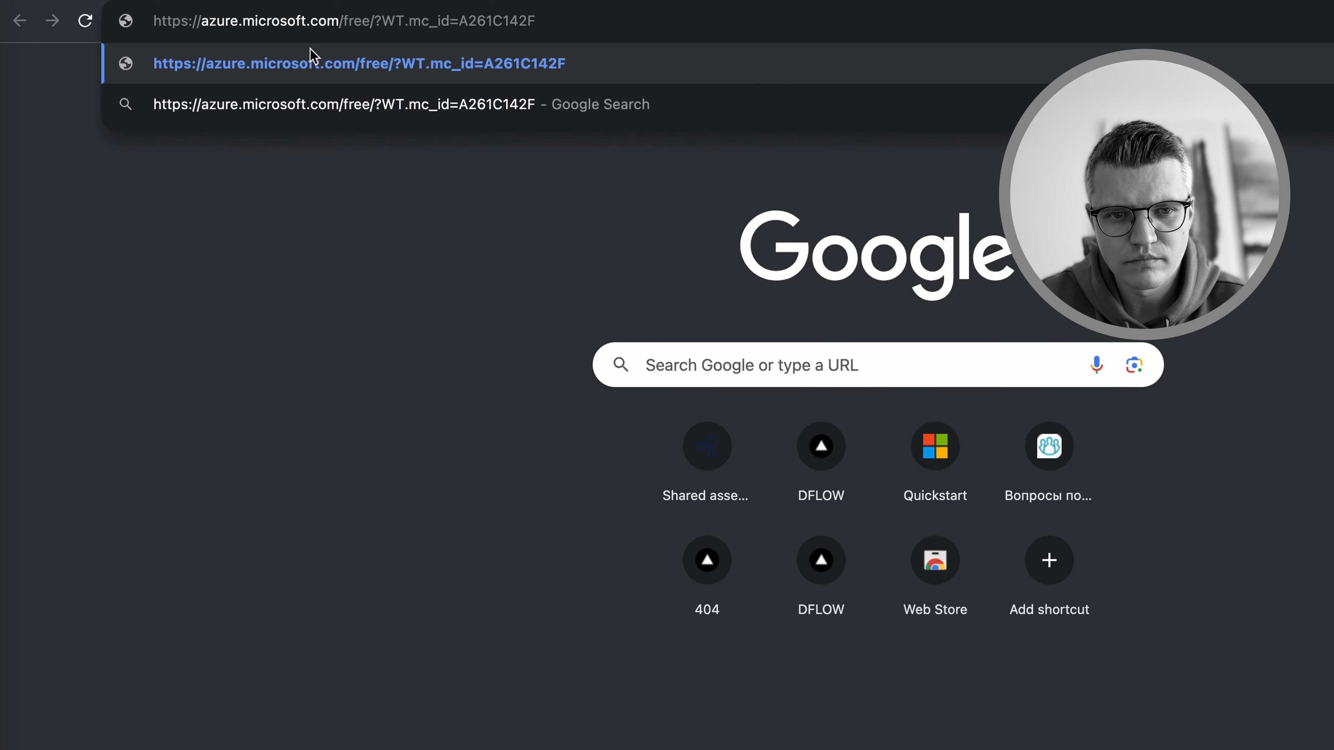
{"action": "key", "text": "Return"}
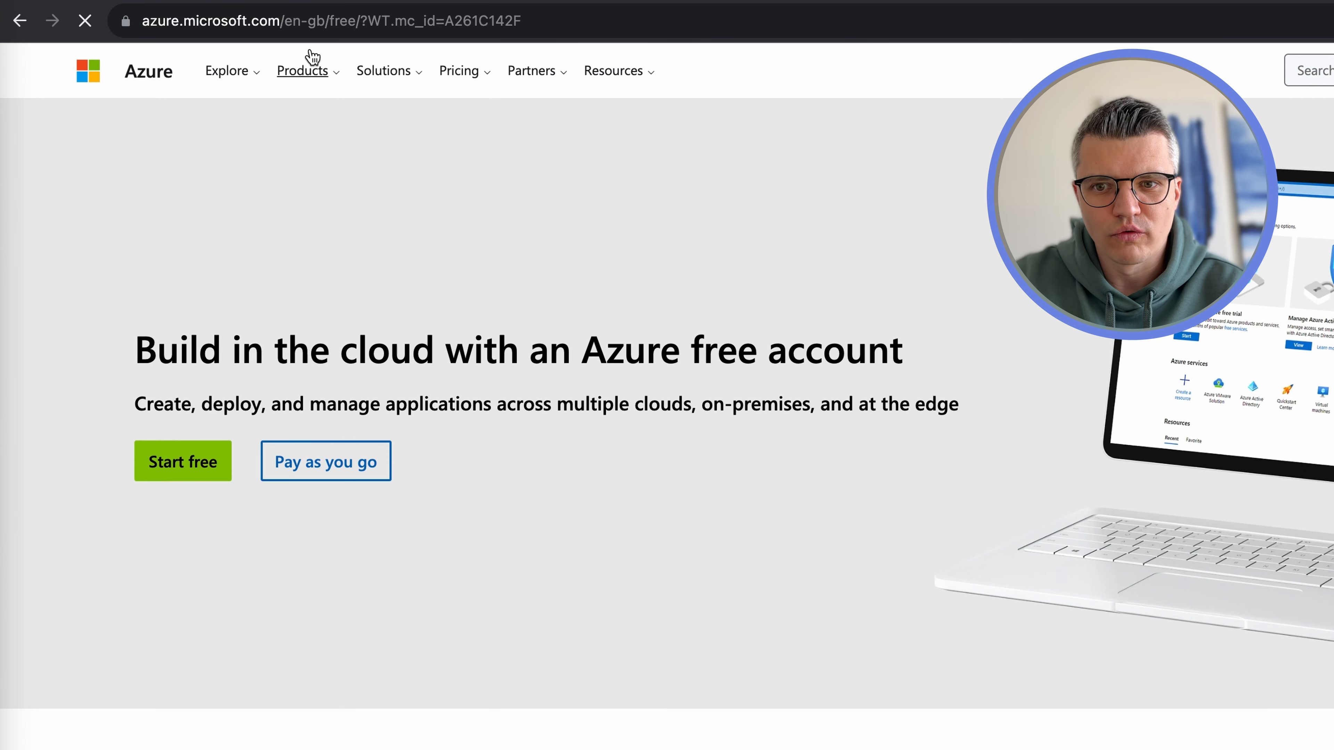
Start the Azure free account sign-up and sign in with the admin account, staying signed in
{"action": "left_click", "coordinate": [179, 470]}
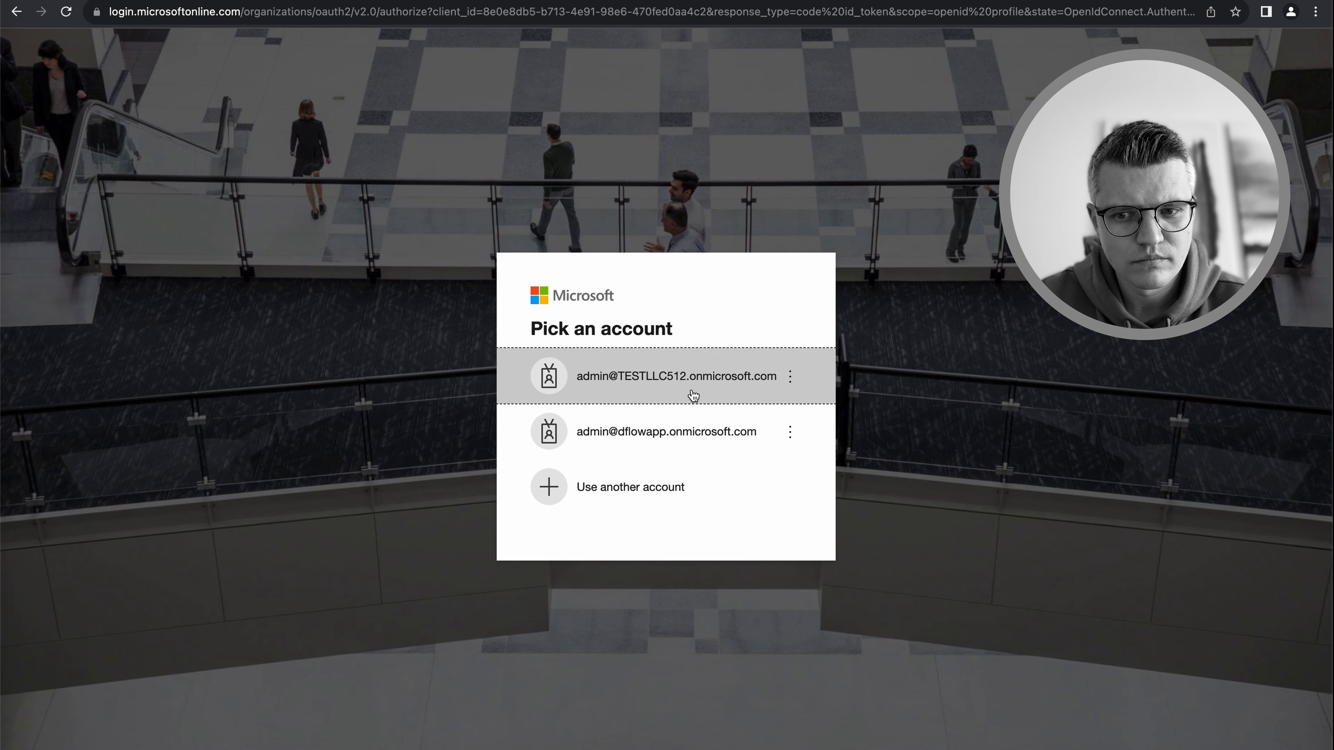
{"action": "left_click", "coordinate": [694, 395]}
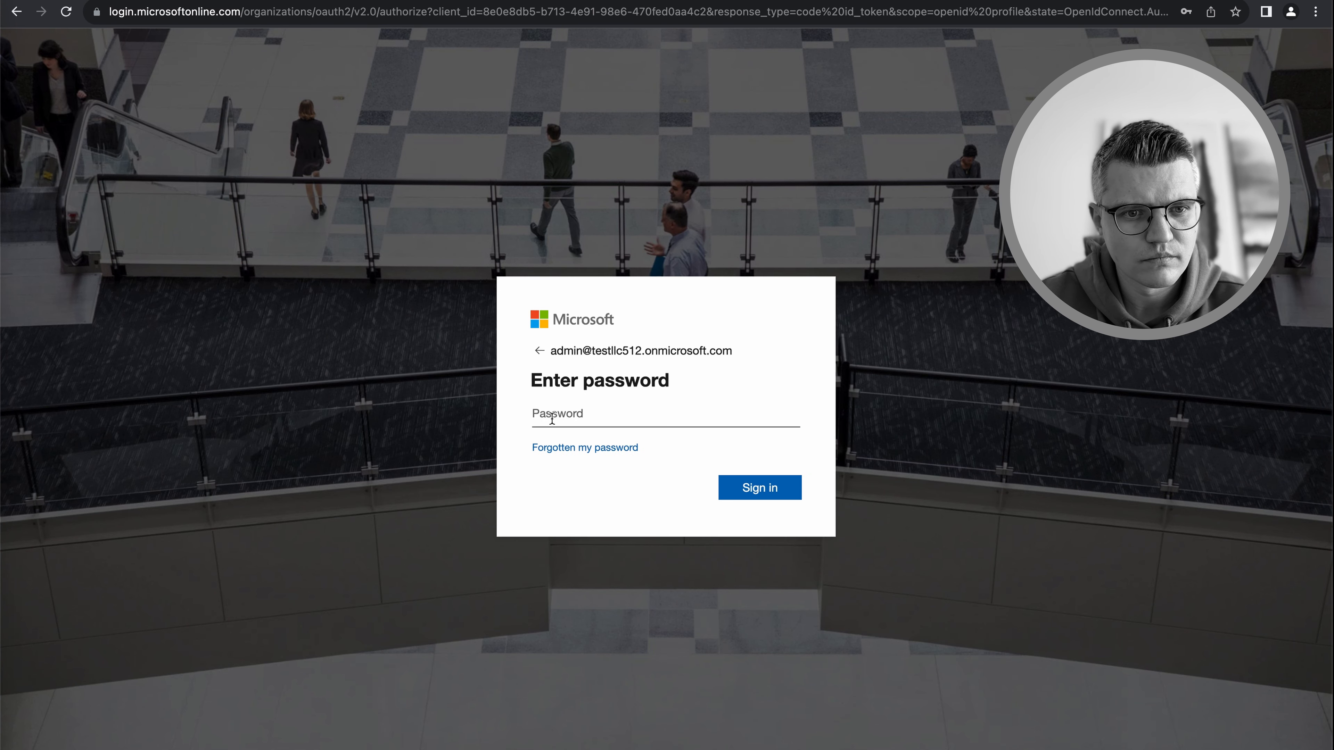
{"action": "key", "text": "super+v"}
{"action": "left_click", "coordinate": [756, 487]}
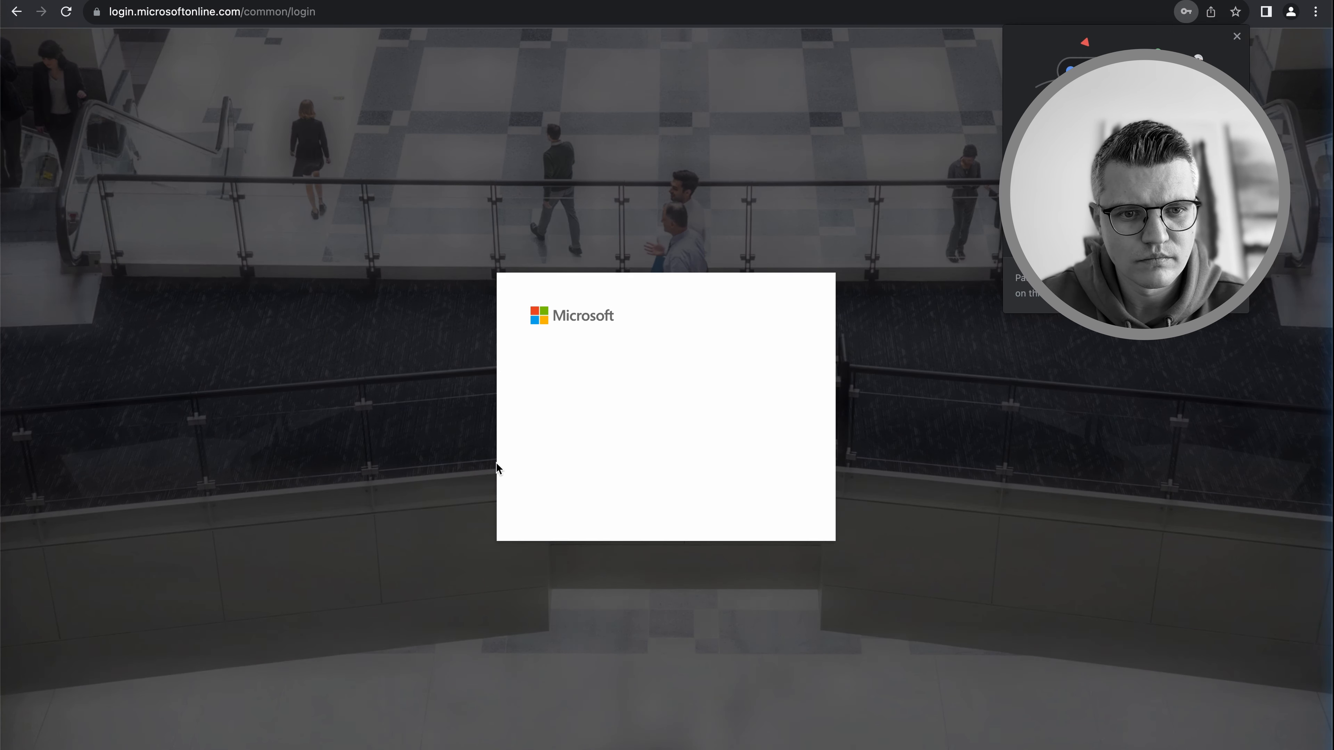
{"action": "left_click", "coordinate": [761, 497]}
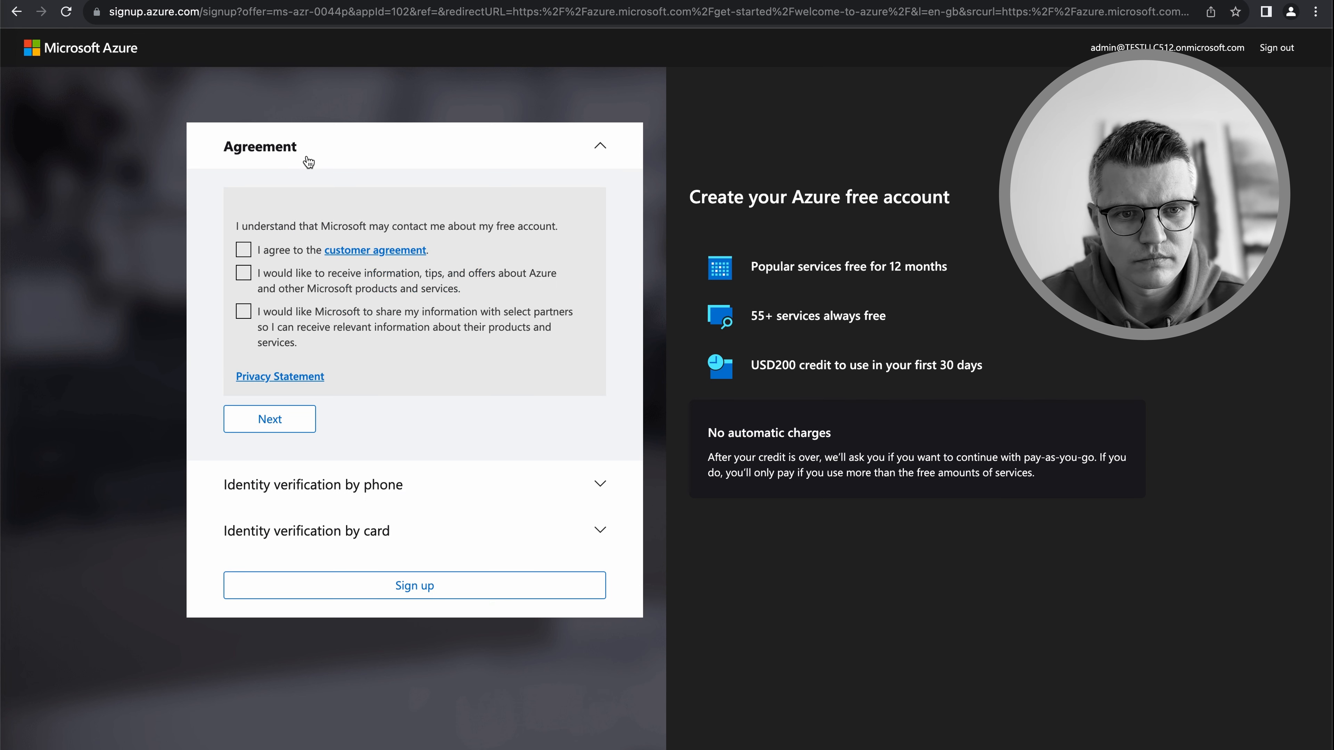
Accept the customer agreement and proceed to phone number verification
{"action": "left_click", "coordinate": [244, 253]}
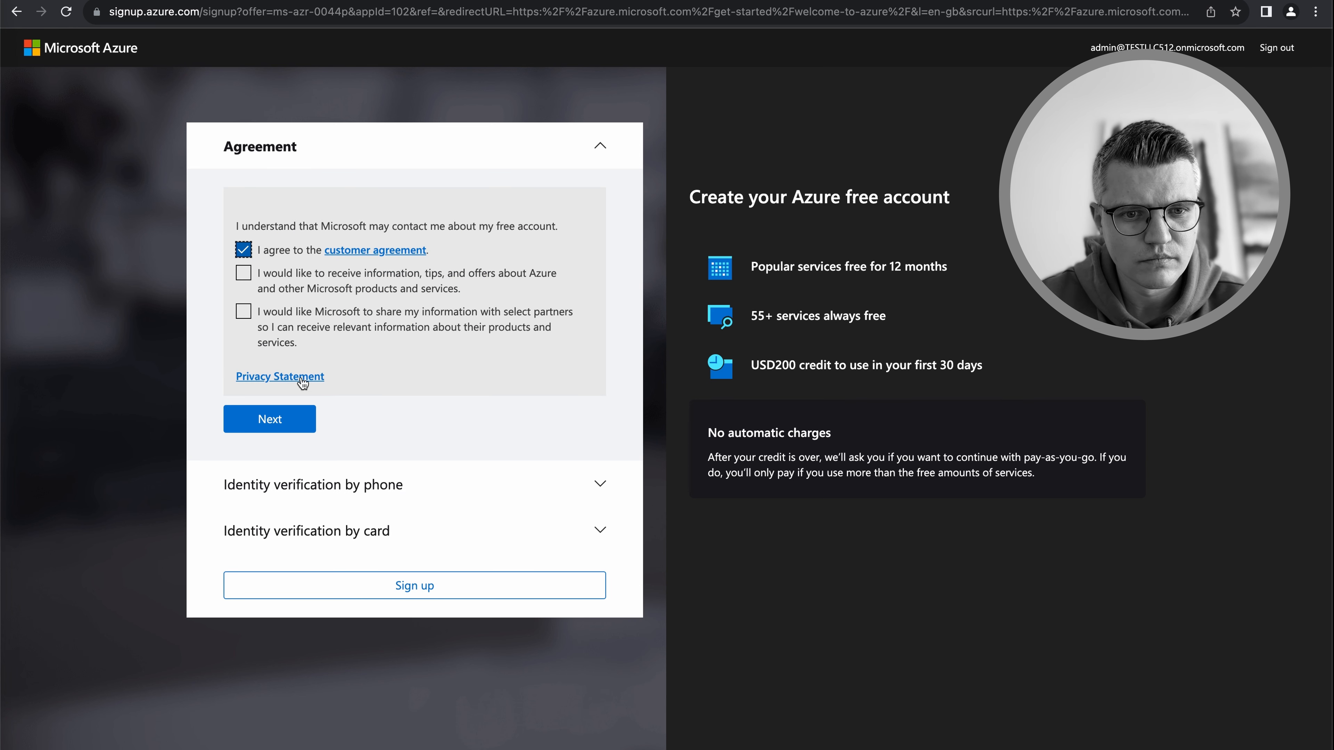
{"action": "left_click", "coordinate": [272, 425]}
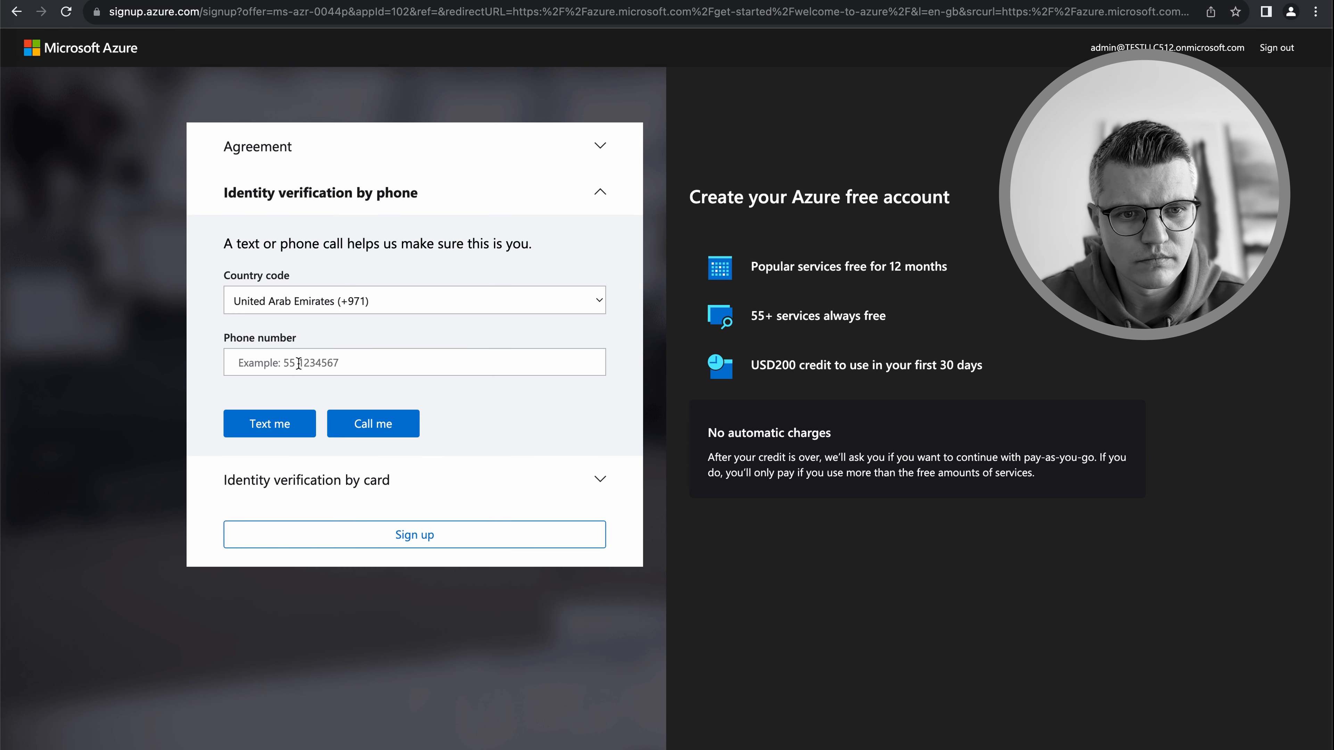
{"action": "left_click", "coordinate": [320, 366]}
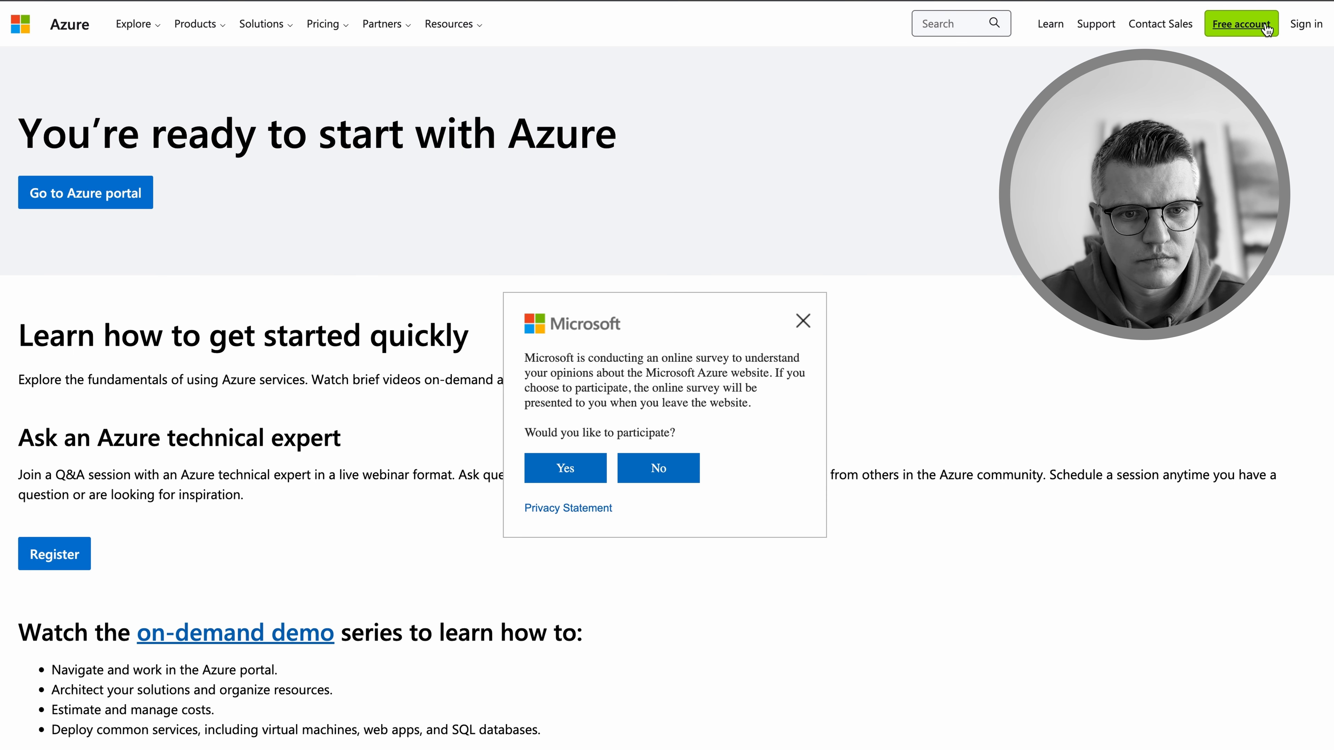
Sign in to Azure, expand the full Entra Identity navigation and the Applications group, and open App registrations
{"action": "left_click", "coordinate": [1305, 29]}
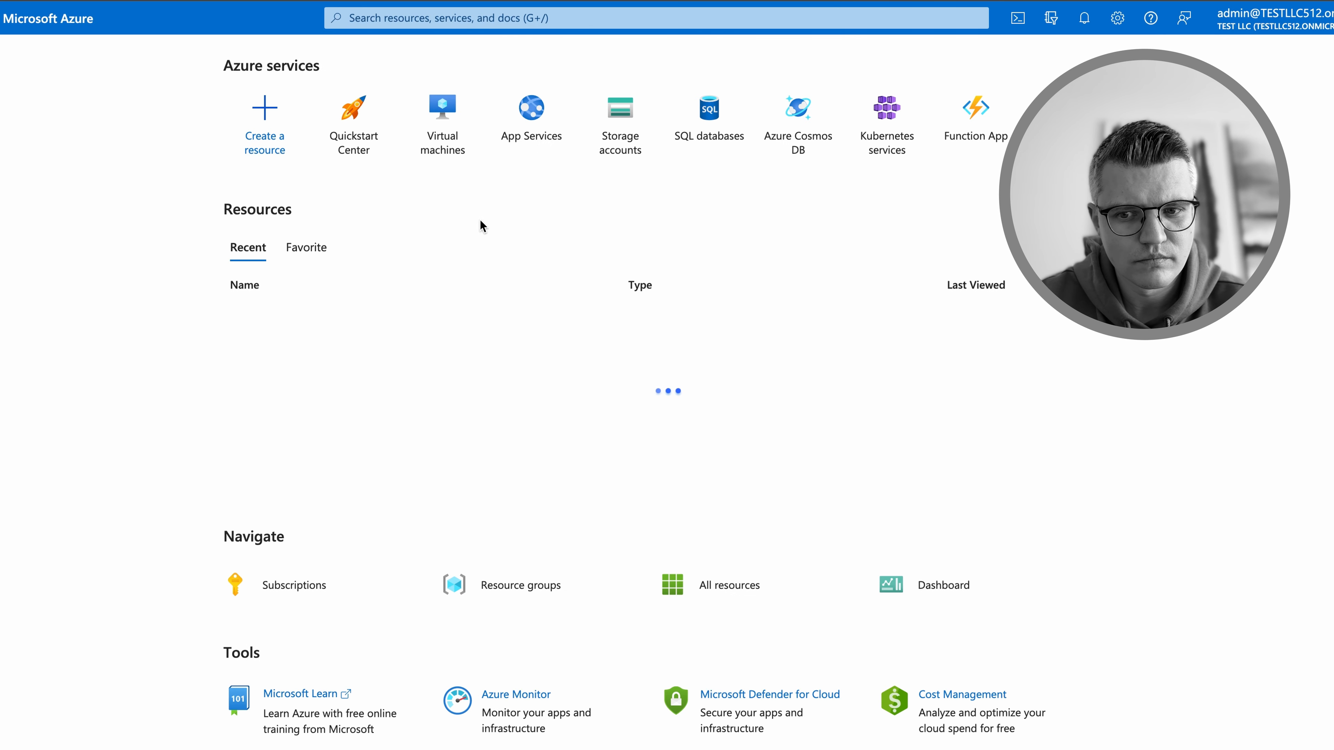
{"action": "mouse_move", "coordinate": [375, 106]}
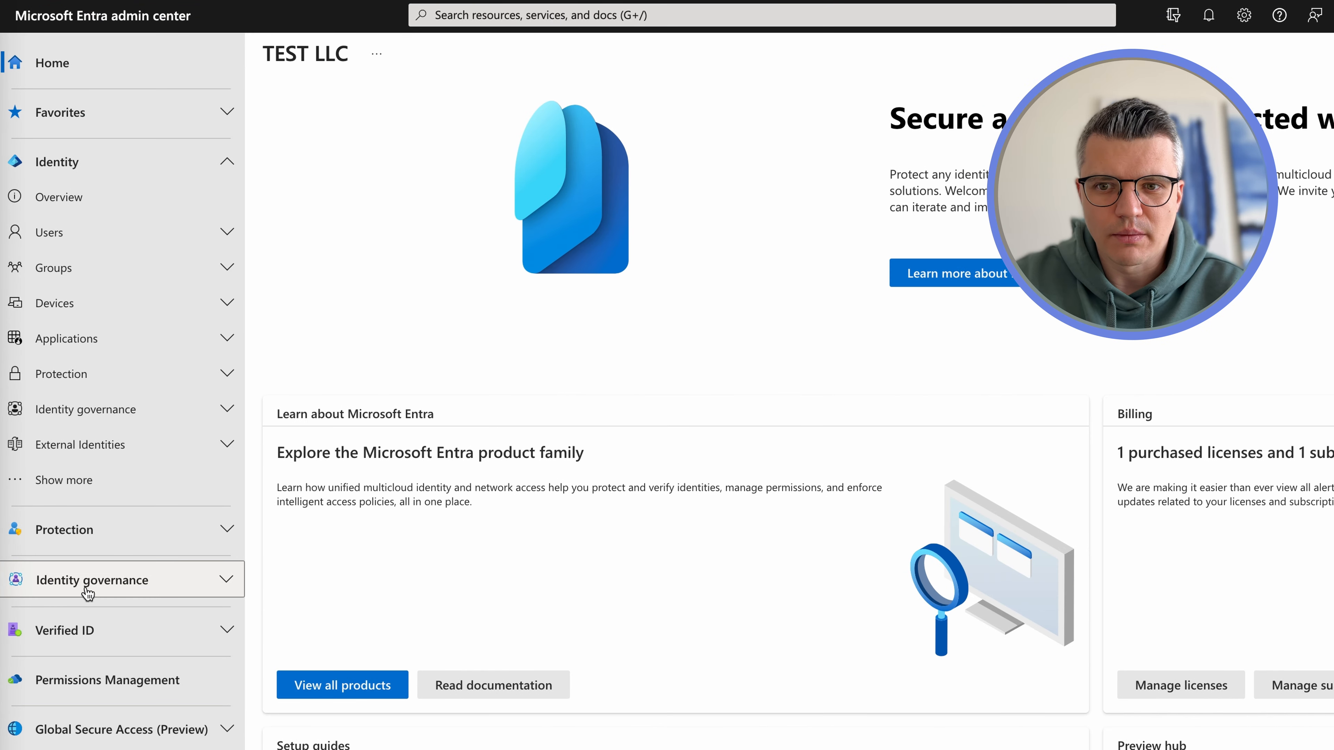
{"action": "left_click", "coordinate": [100, 630]}
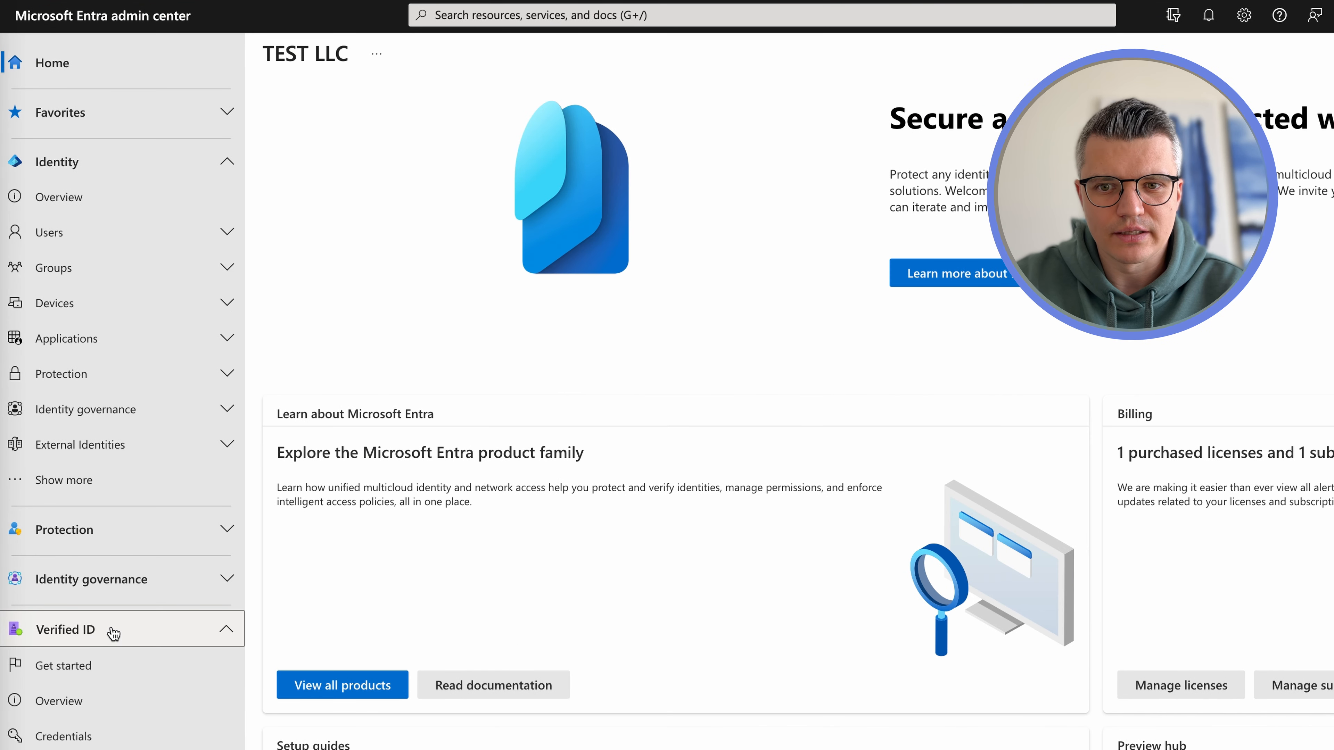
{"action": "left_click", "coordinate": [113, 630]}
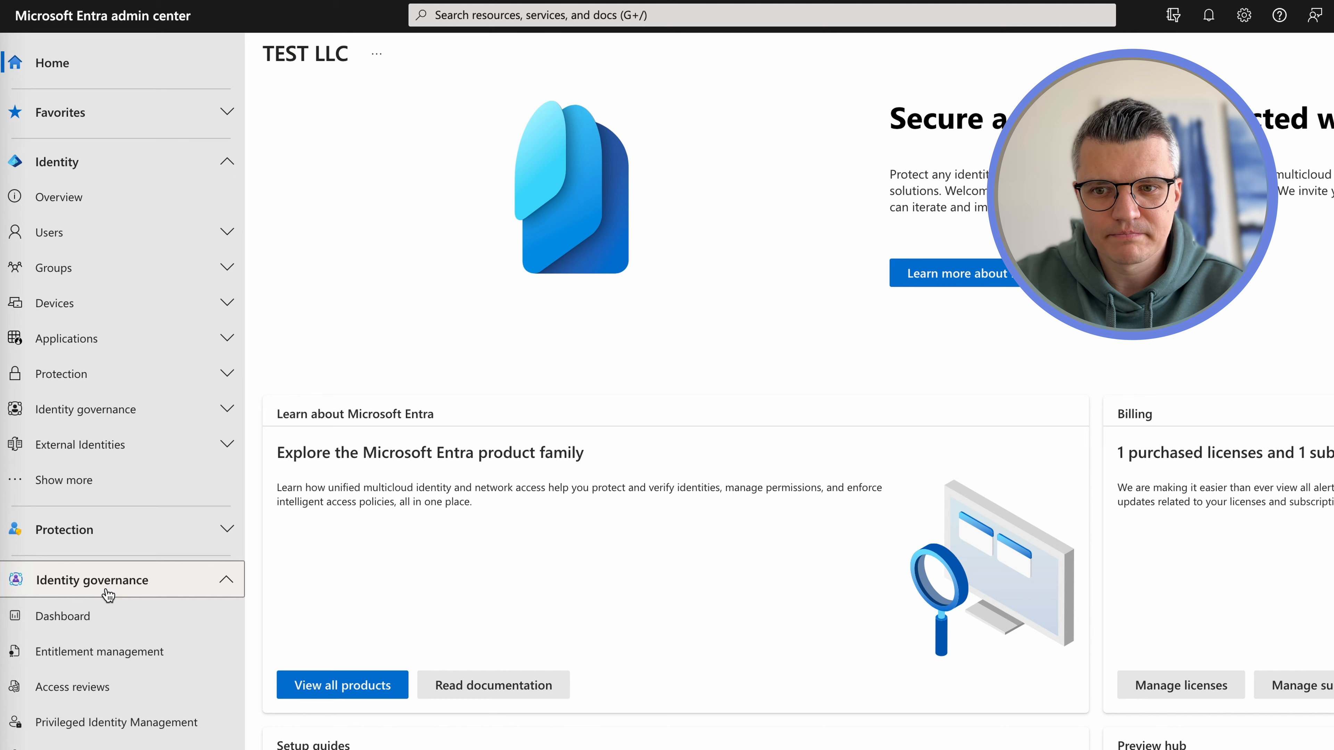
{"action": "scroll", "coordinate": [107, 654], "scroll_direction": "down", "scroll_amount": 2}
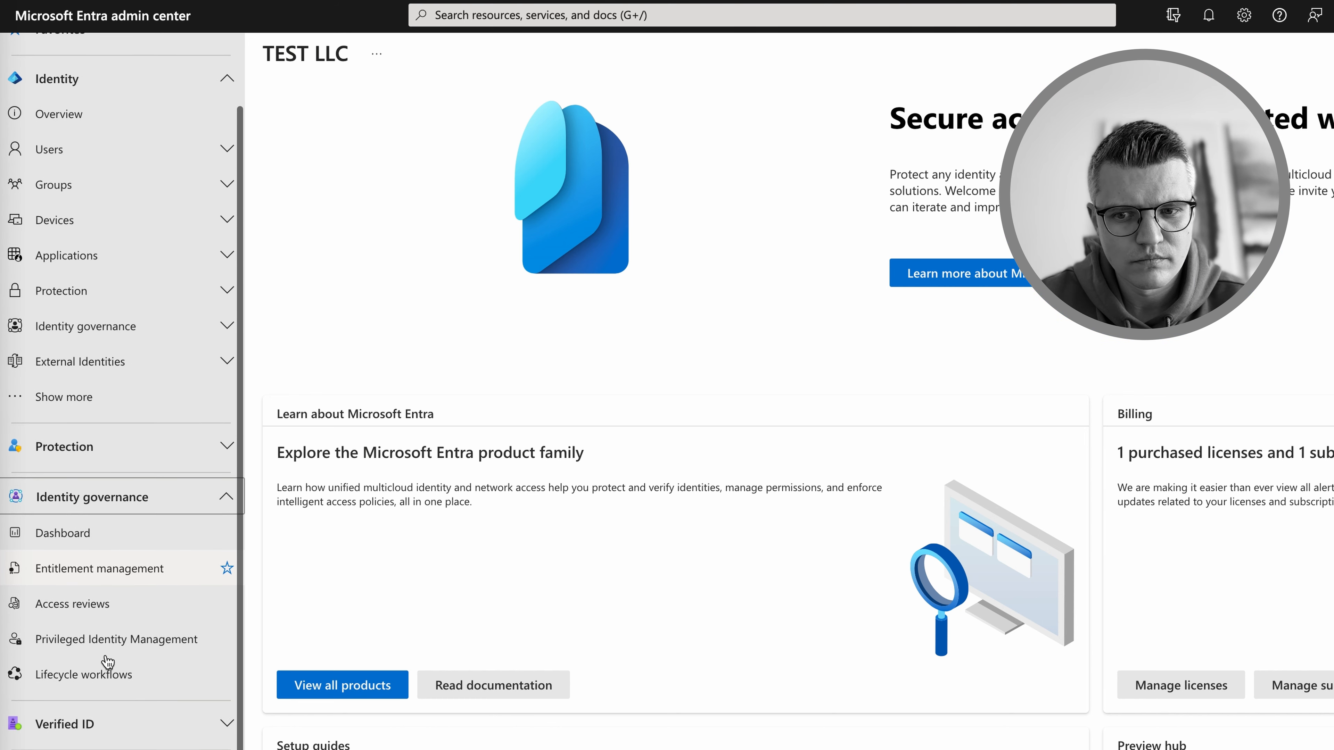
{"action": "scroll", "coordinate": [105, 657], "scroll_direction": "up", "scroll_amount": 2}
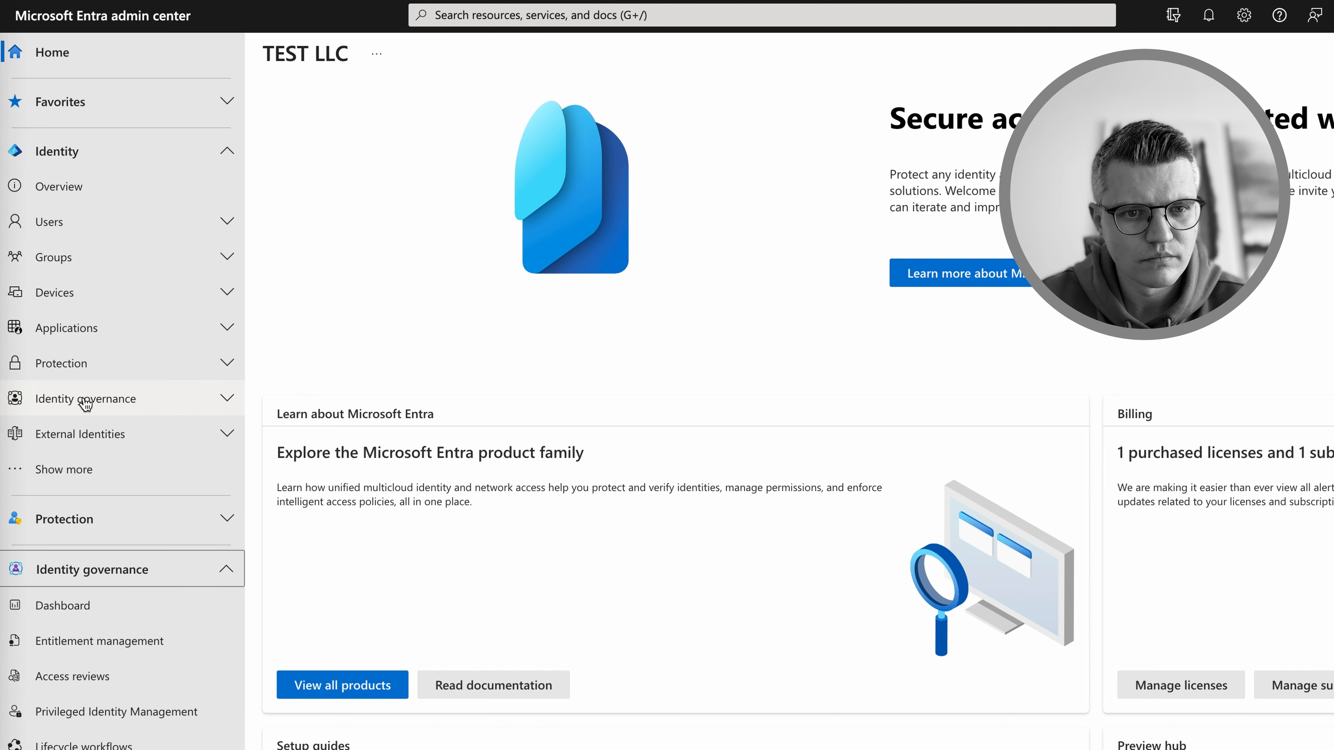
{"action": "left_click", "coordinate": [88, 474]}
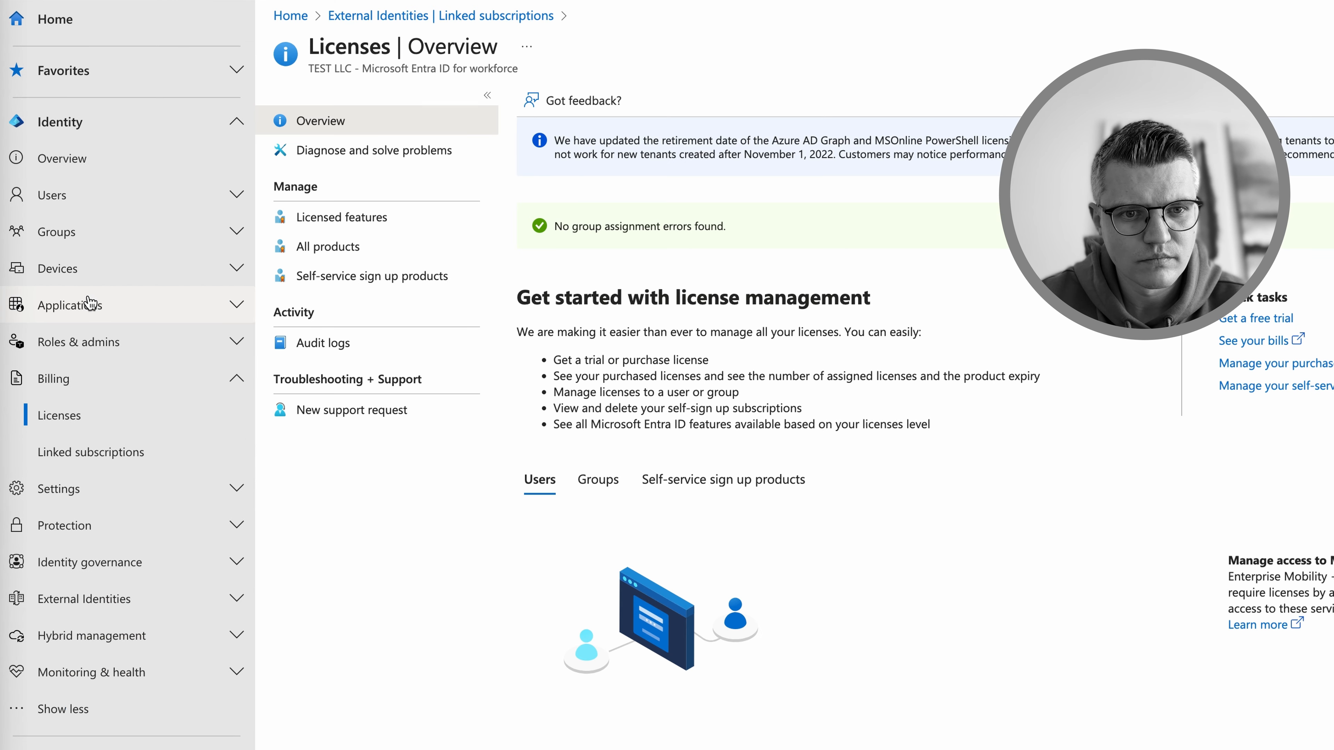
{"action": "left_click", "coordinate": [89, 304]}
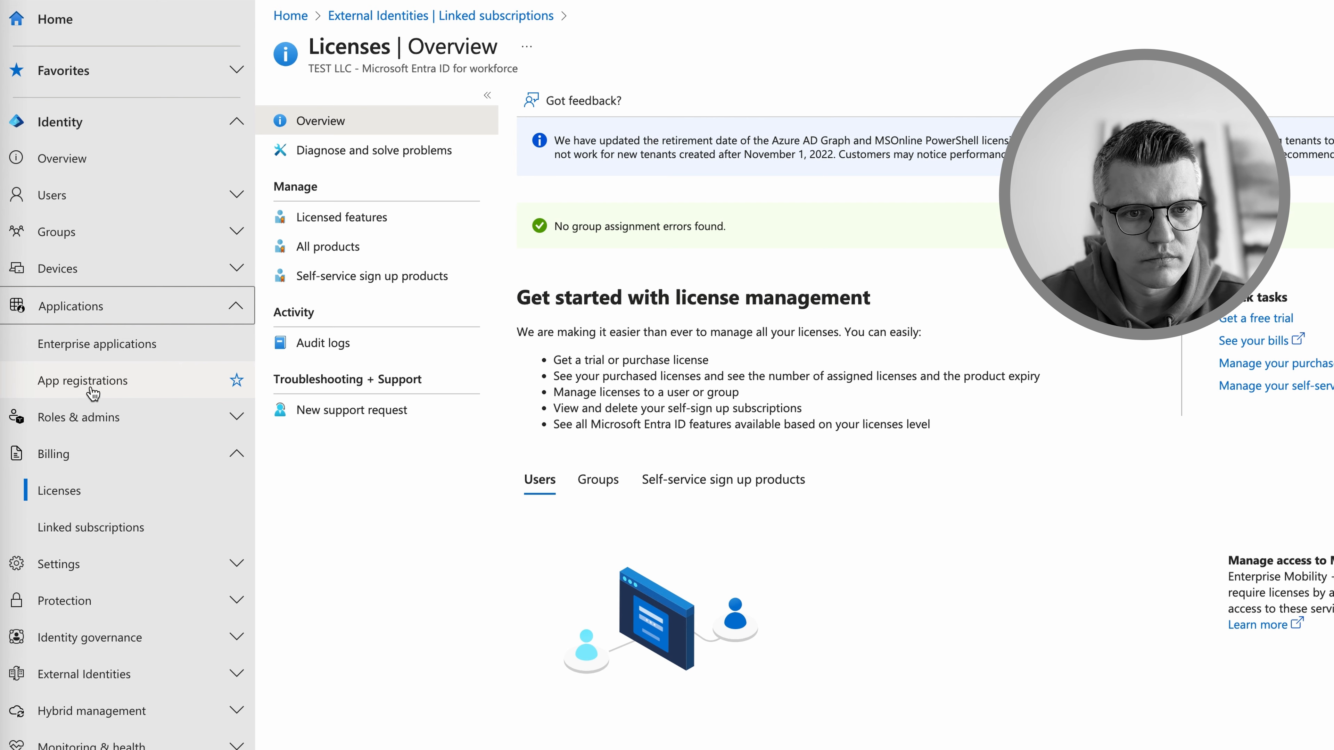
{"action": "left_click", "coordinate": [91, 389]}
Register the single-tenant app TestAppD365 and open its redirect URI settings
{"action": "left_click", "coordinate": [336, 101]}
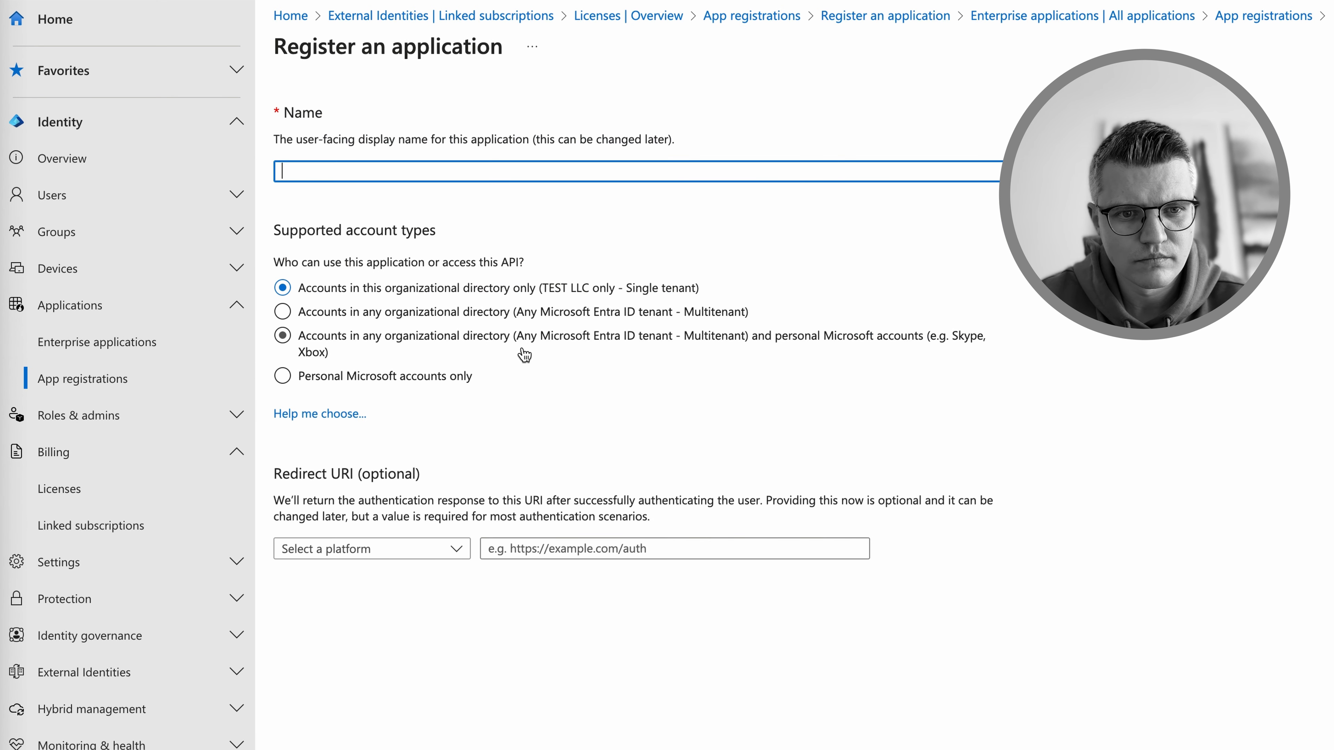
{"action": "type", "text": "TestAppD365"}
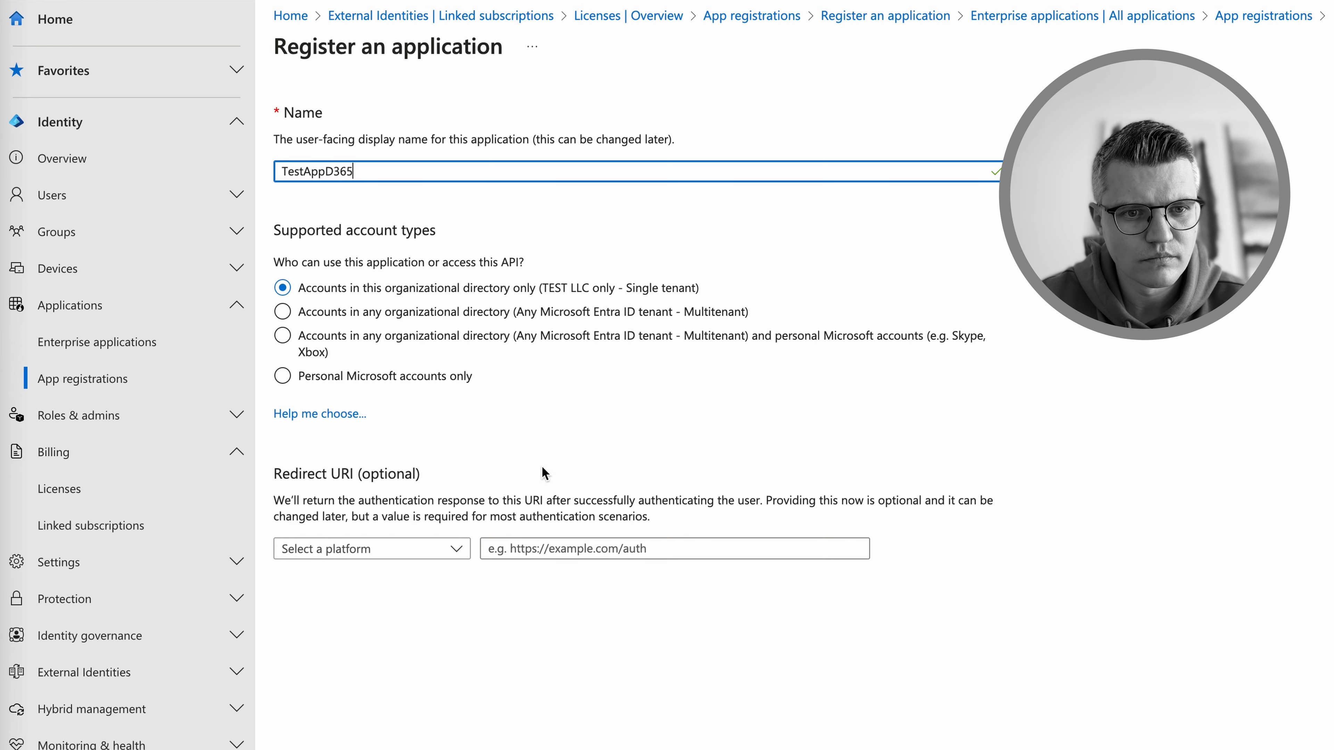
{"action": "key", "text": "Return"}
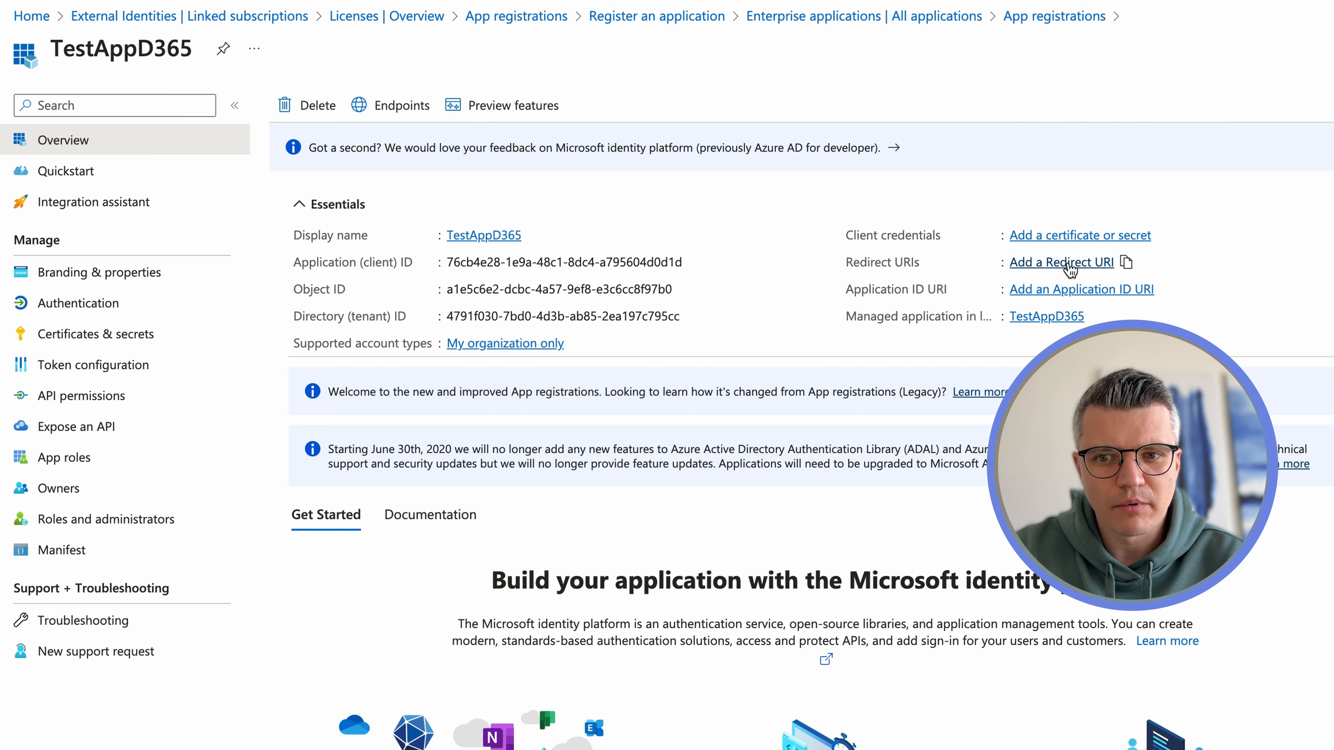
{"action": "left_click", "coordinate": [1081, 262]}
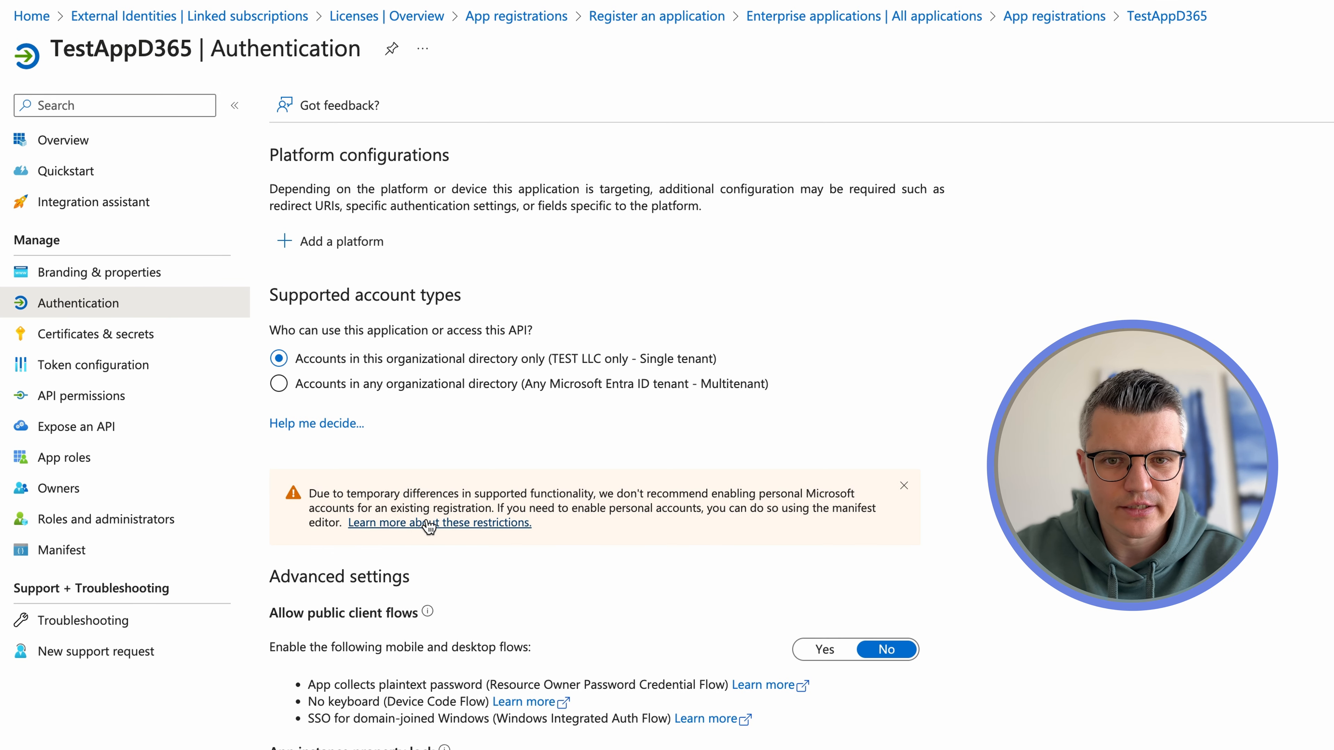
Add a Web platform to TestAppD365 with the onebox environment URL as redirect URI
{"action": "left_click", "coordinate": [320, 241]}
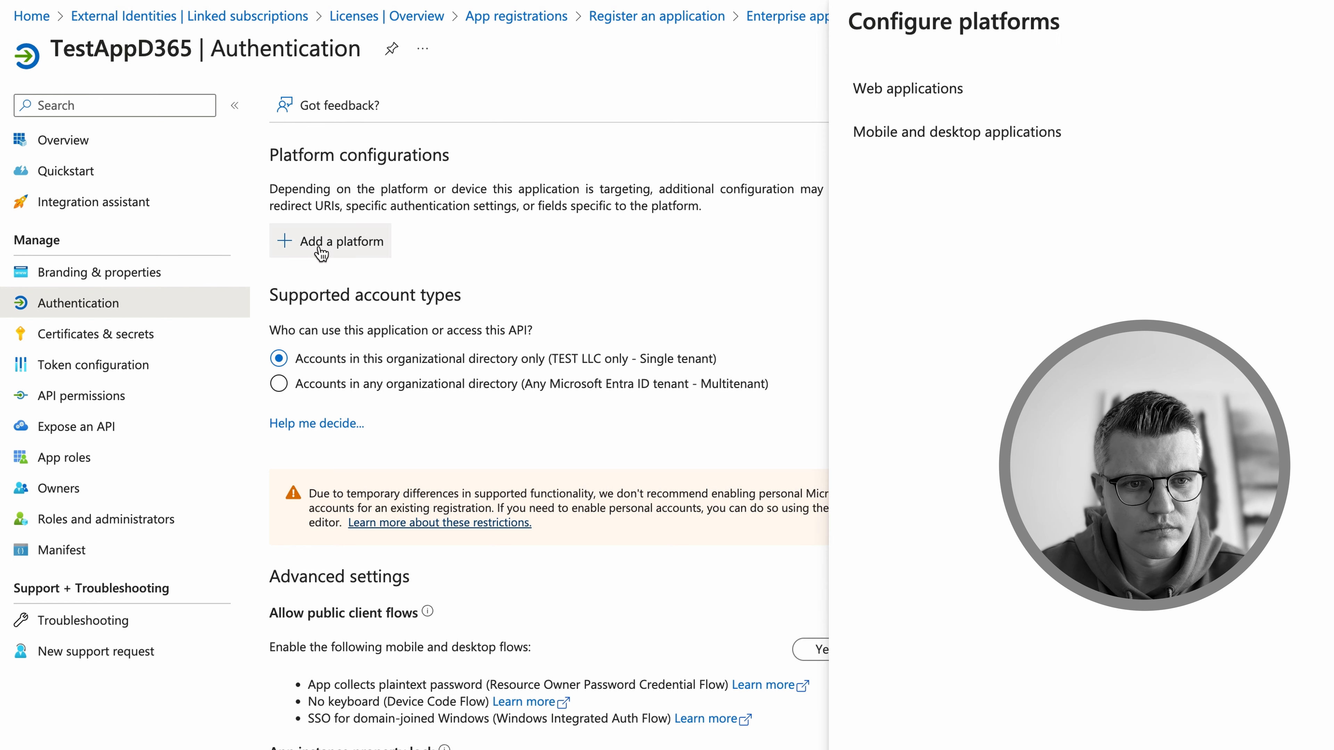
{"action": "left_click", "coordinate": [1006, 180]}
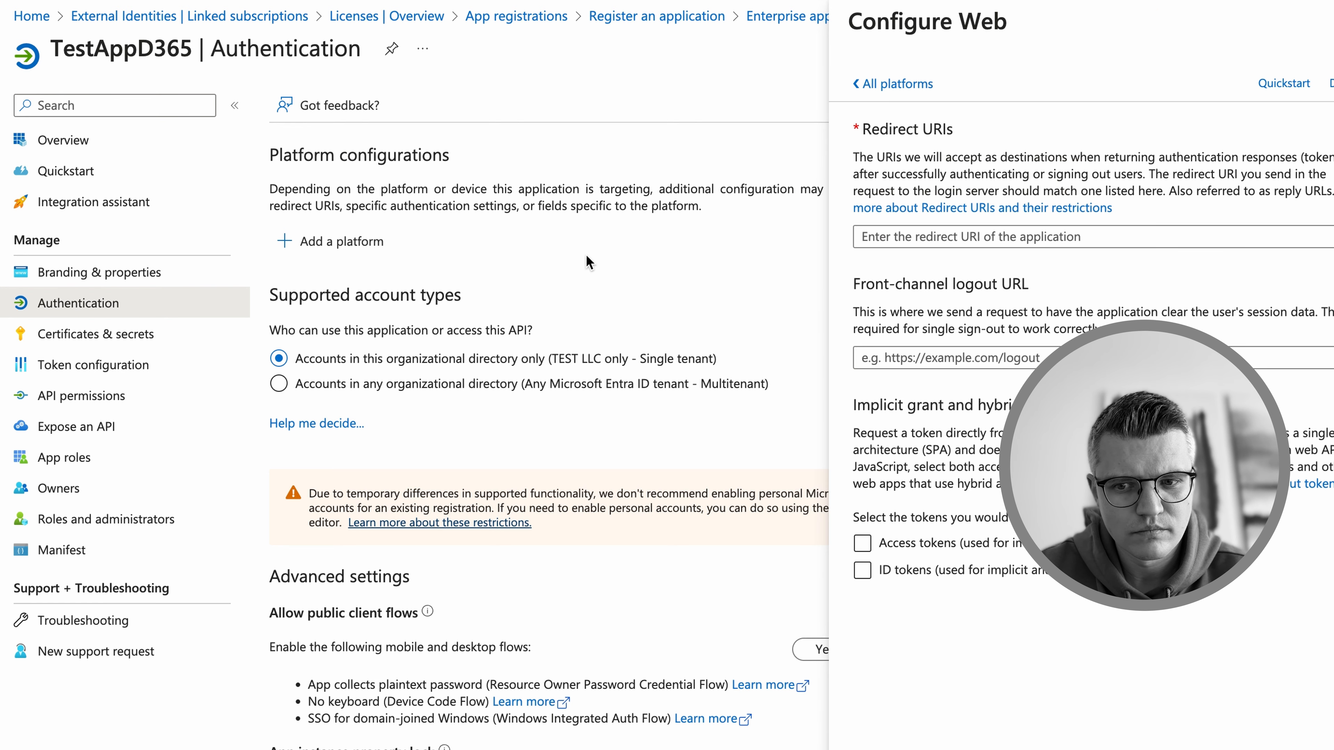
{"action": "left_click", "coordinate": [960, 234]}
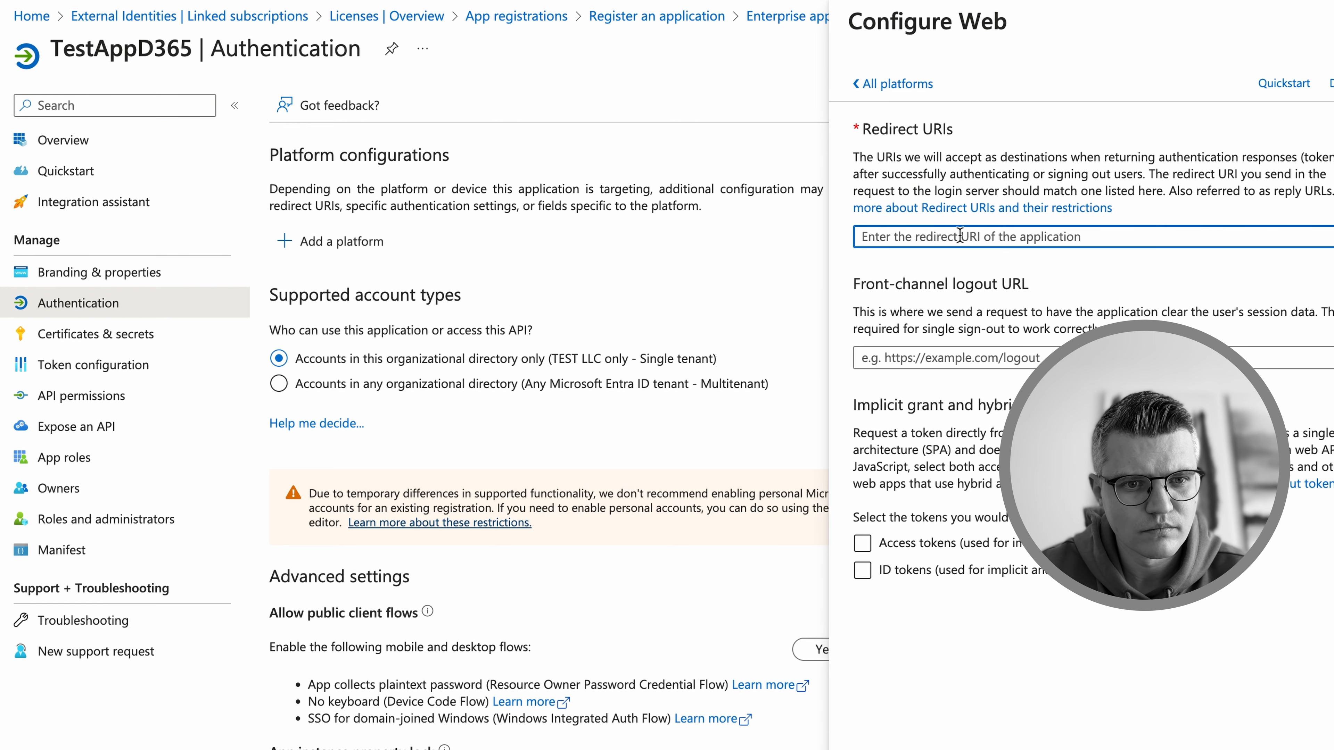
{"action": "type", "text": "https://usnconeboxax1aos.cloud.onebox.dynamics.com"}
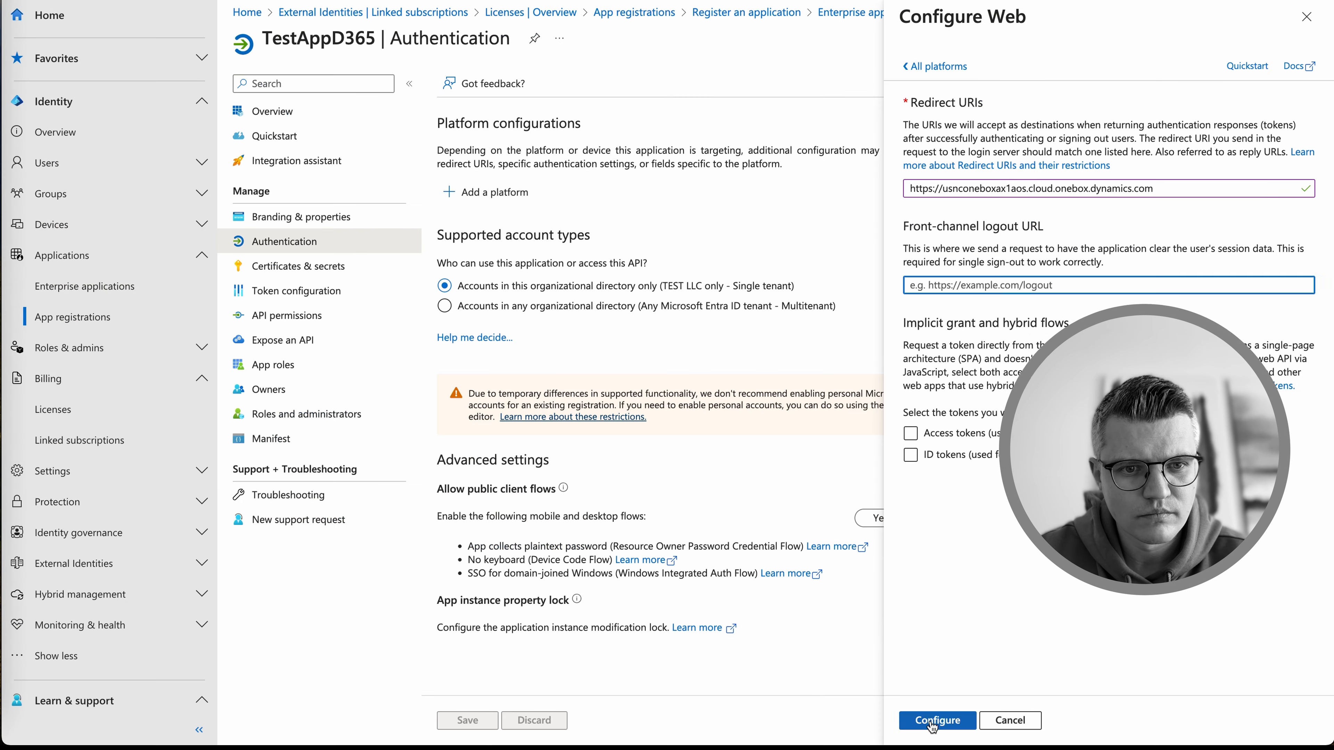
{"action": "left_click", "coordinate": [938, 719]}
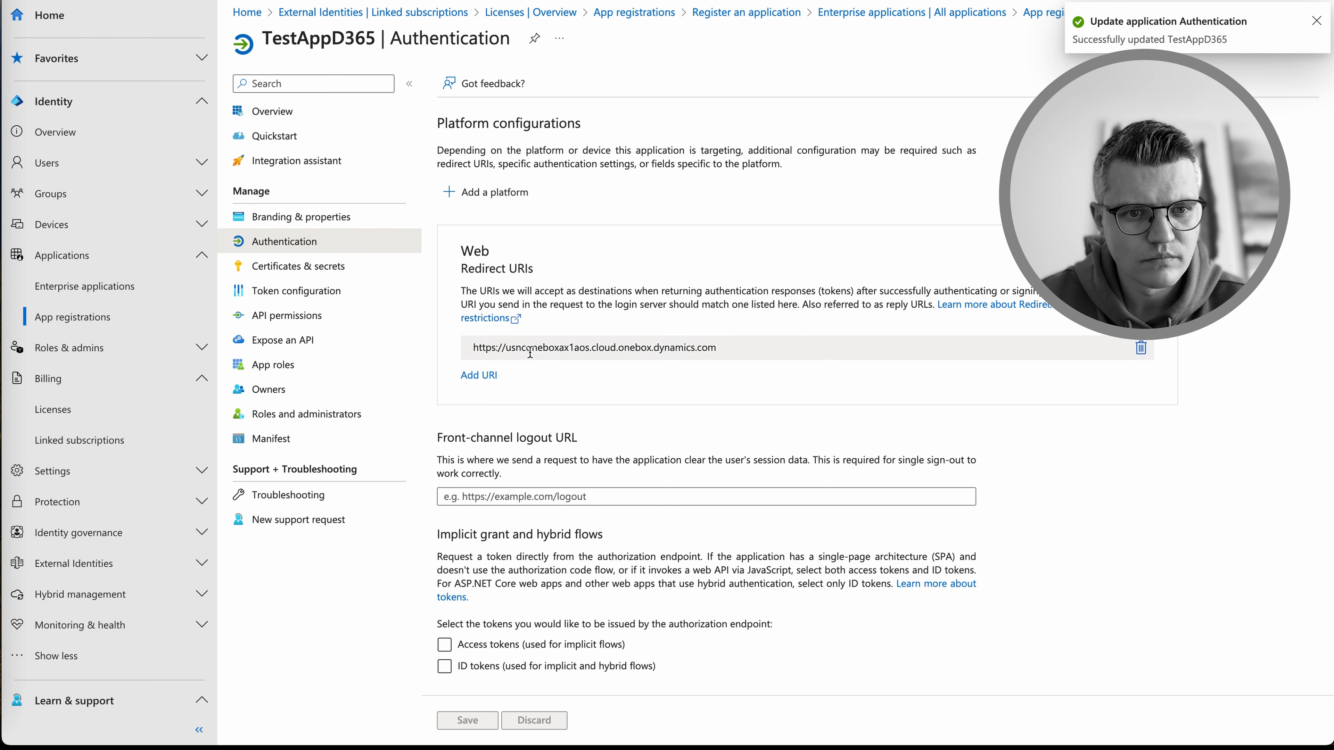
Add the /oauth/ redirect URI, save, and show the app's Overview with its client ID
{"action": "left_click", "coordinate": [478, 375]}
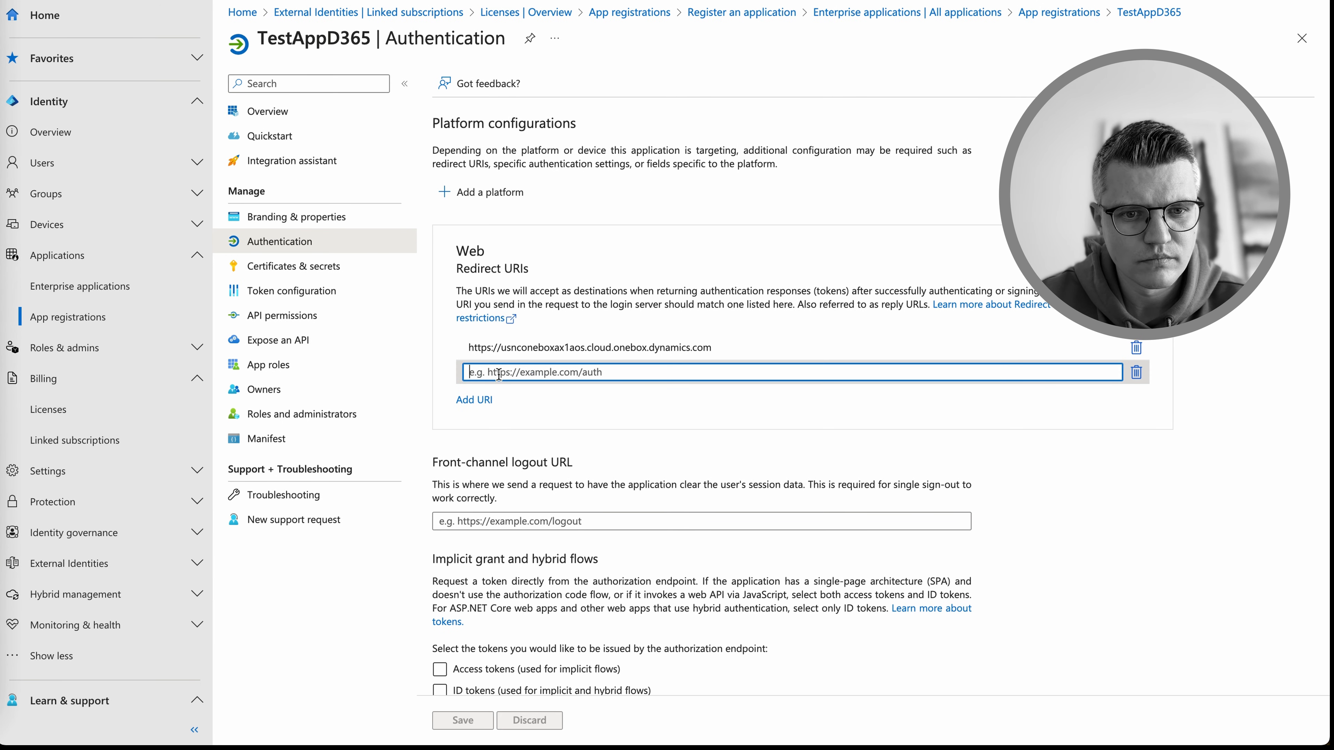
{"action": "type", "text": "https://usnconeboxax1aos.cloud.onebox.dynamics.com/oauth/"}
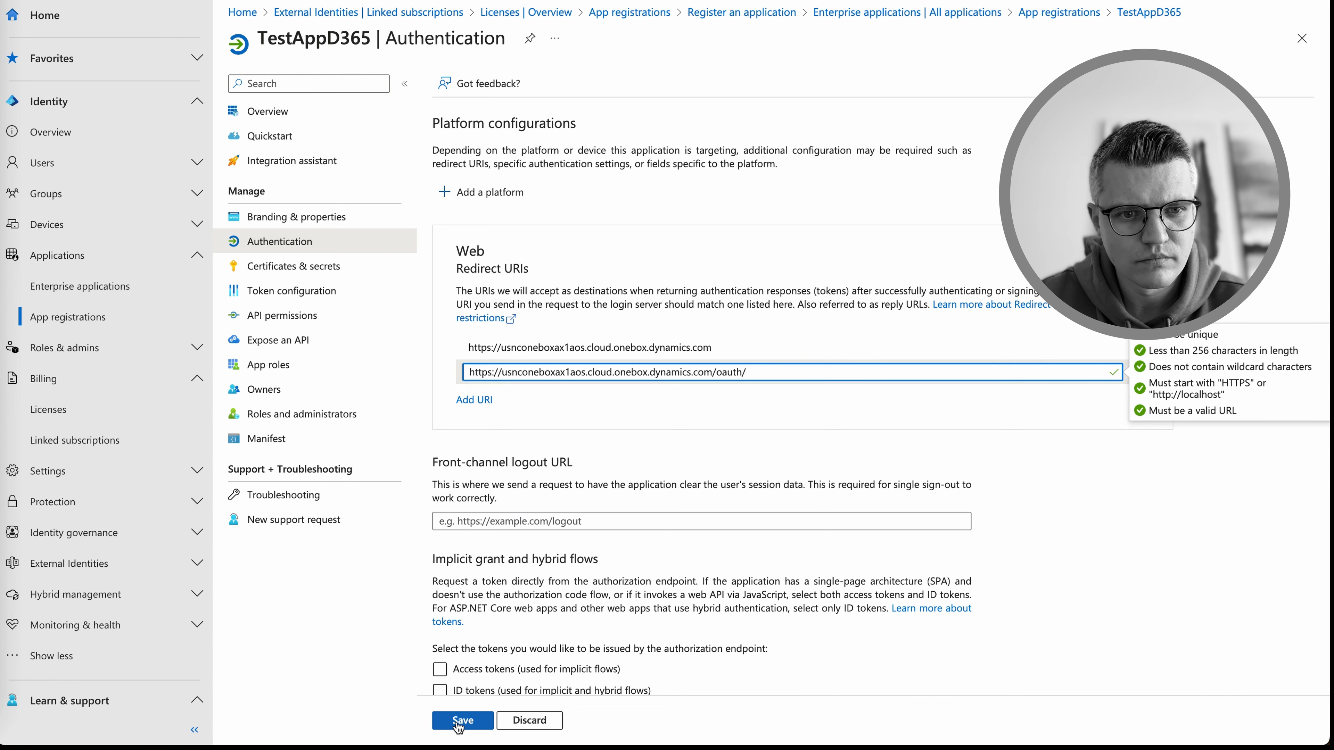
{"action": "left_click", "coordinate": [458, 722]}
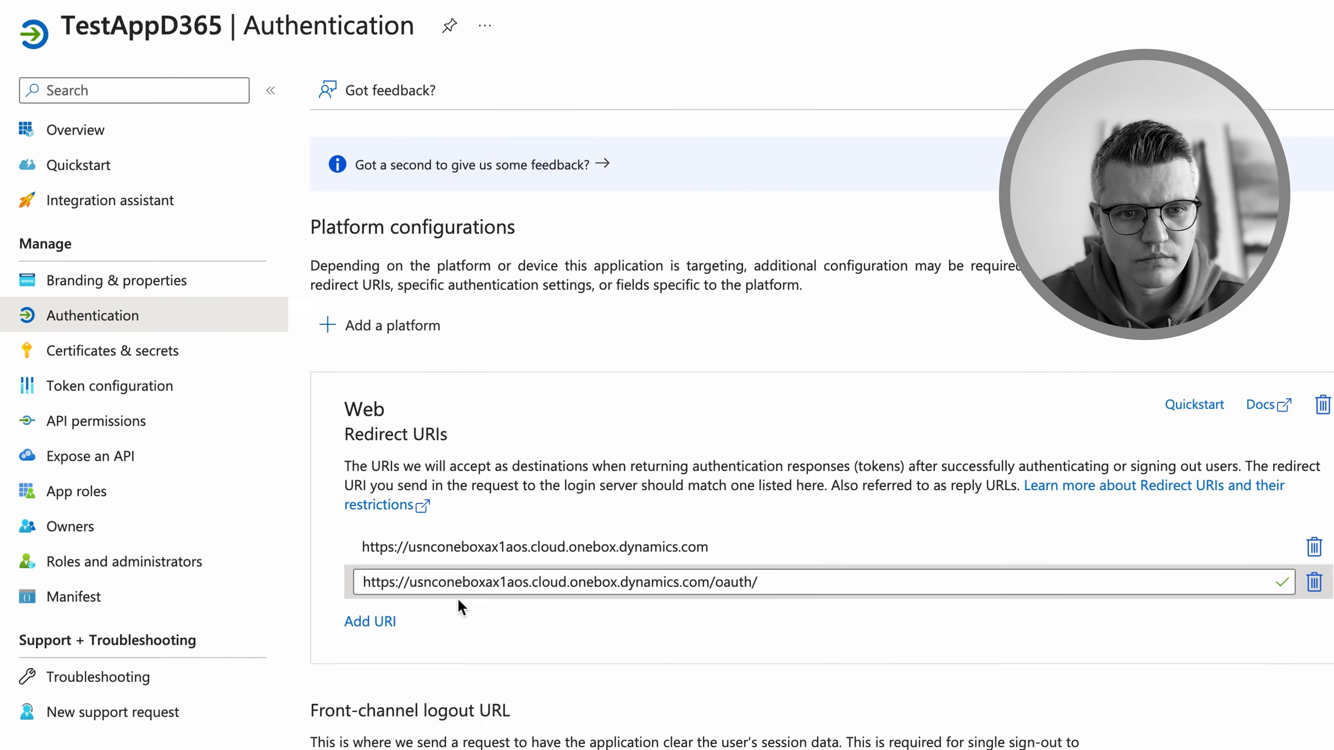
{"action": "scroll", "coordinate": [514, 368], "scroll_direction": "down", "scroll_amount": 5}
{"action": "scroll", "coordinate": [432, 580], "scroll_direction": "down", "scroll_amount": 3}
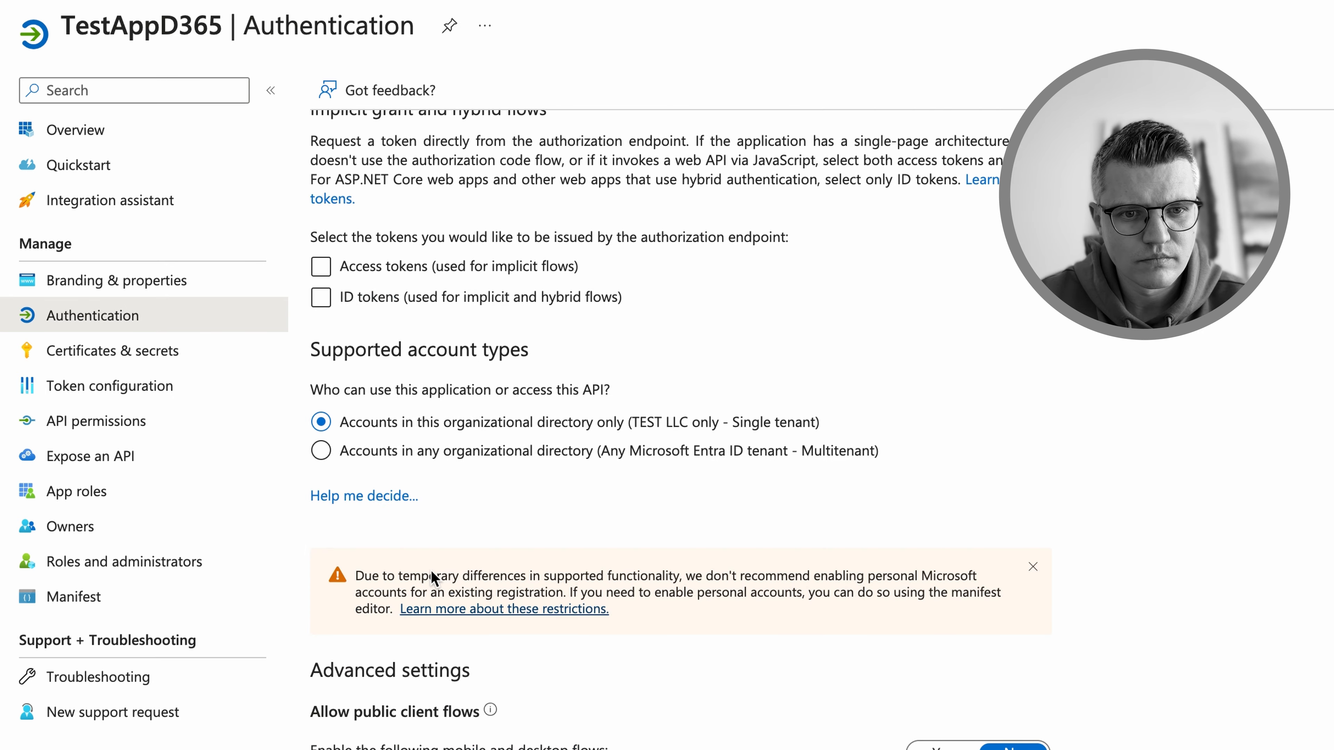
{"action": "scroll", "coordinate": [419, 394], "scroll_direction": "up", "scroll_amount": 12}
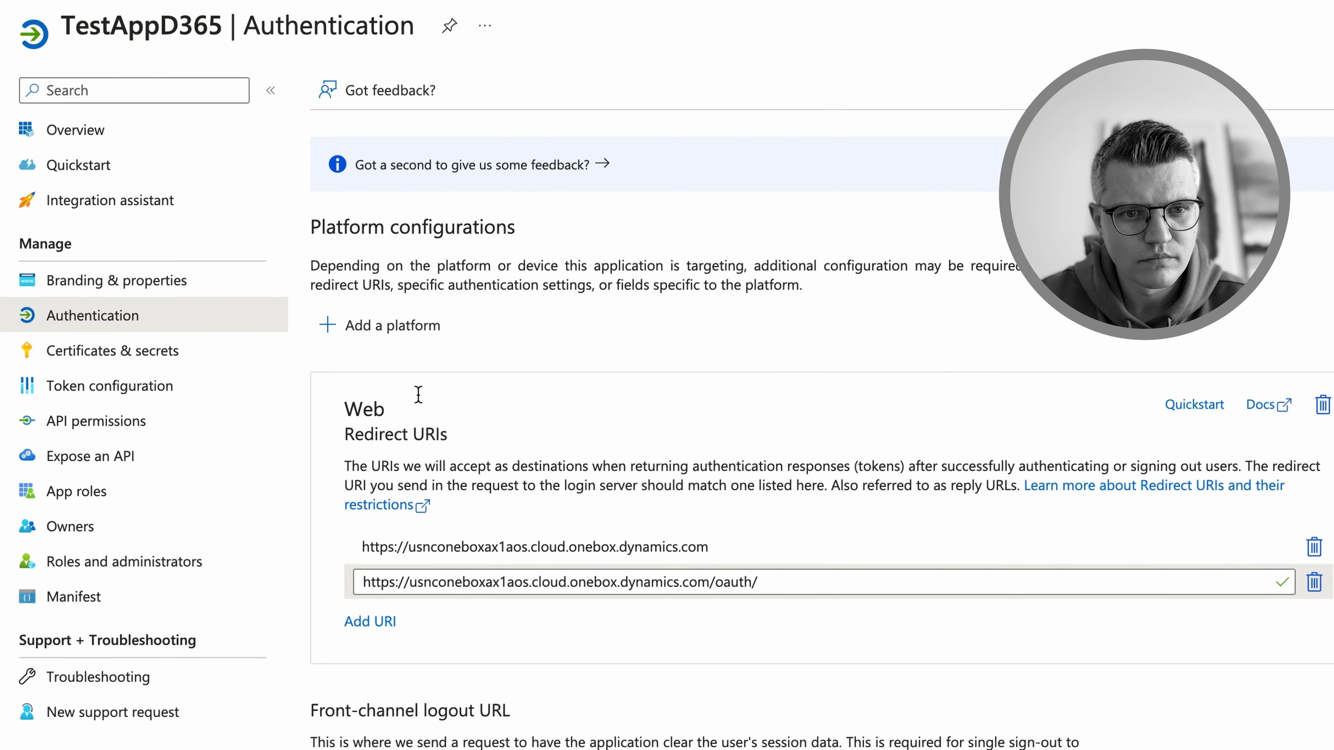
{"action": "left_click", "coordinate": [89, 132]}
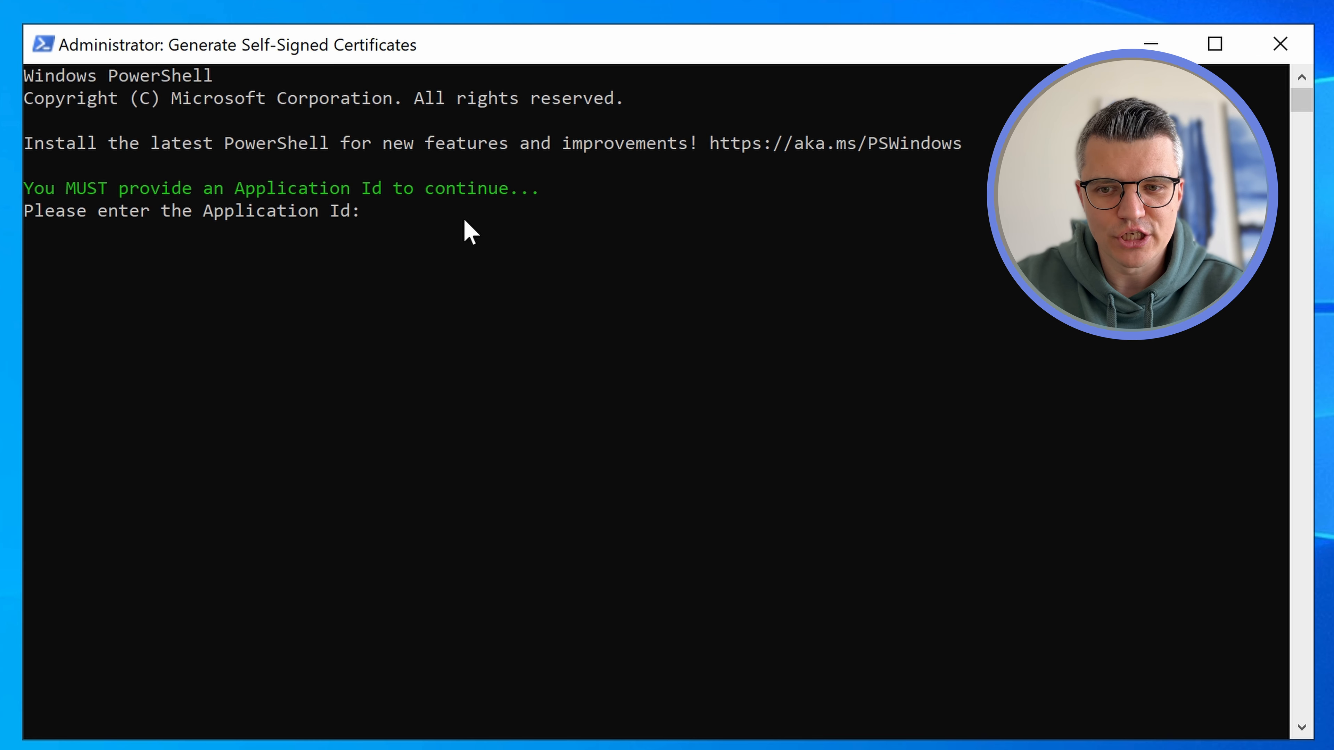
Paste the Application (client) ID at the certificate script prompt and submit it
{"action": "type", "text": "76cb4e28-1e9a-48c1-8dc4-a795604d0d1d"}
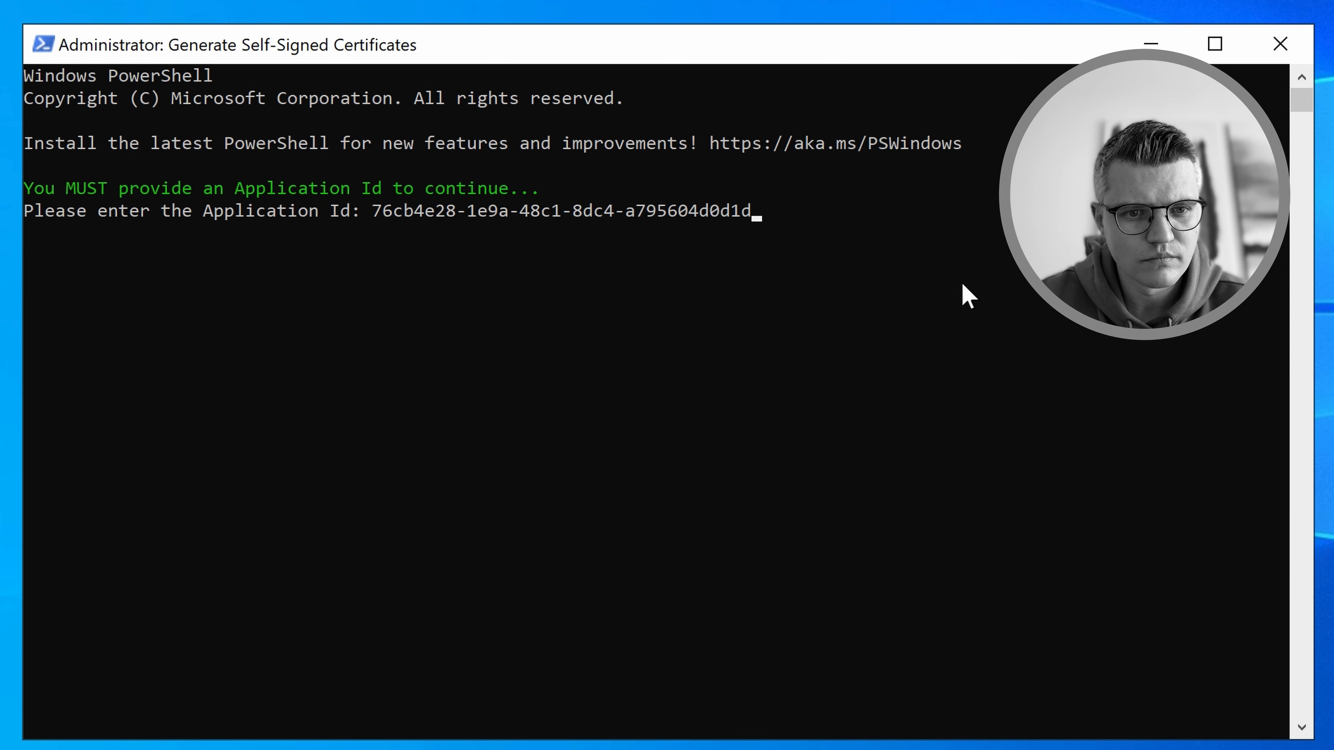
{"action": "key", "text": "Return"}
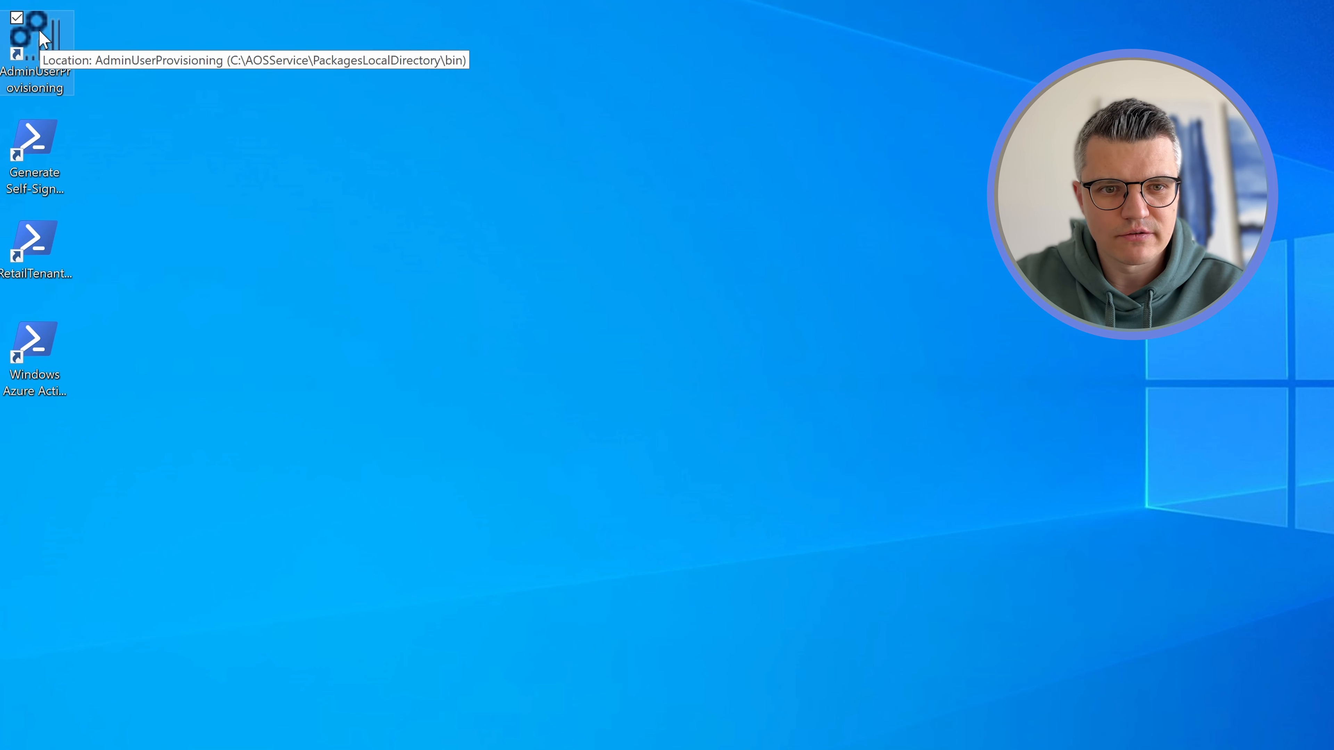
Run AdminUserProvisioning as administrator, submit the tenant admin account, and confirm success
{"action": "right_click", "coordinate": [44, 38]}
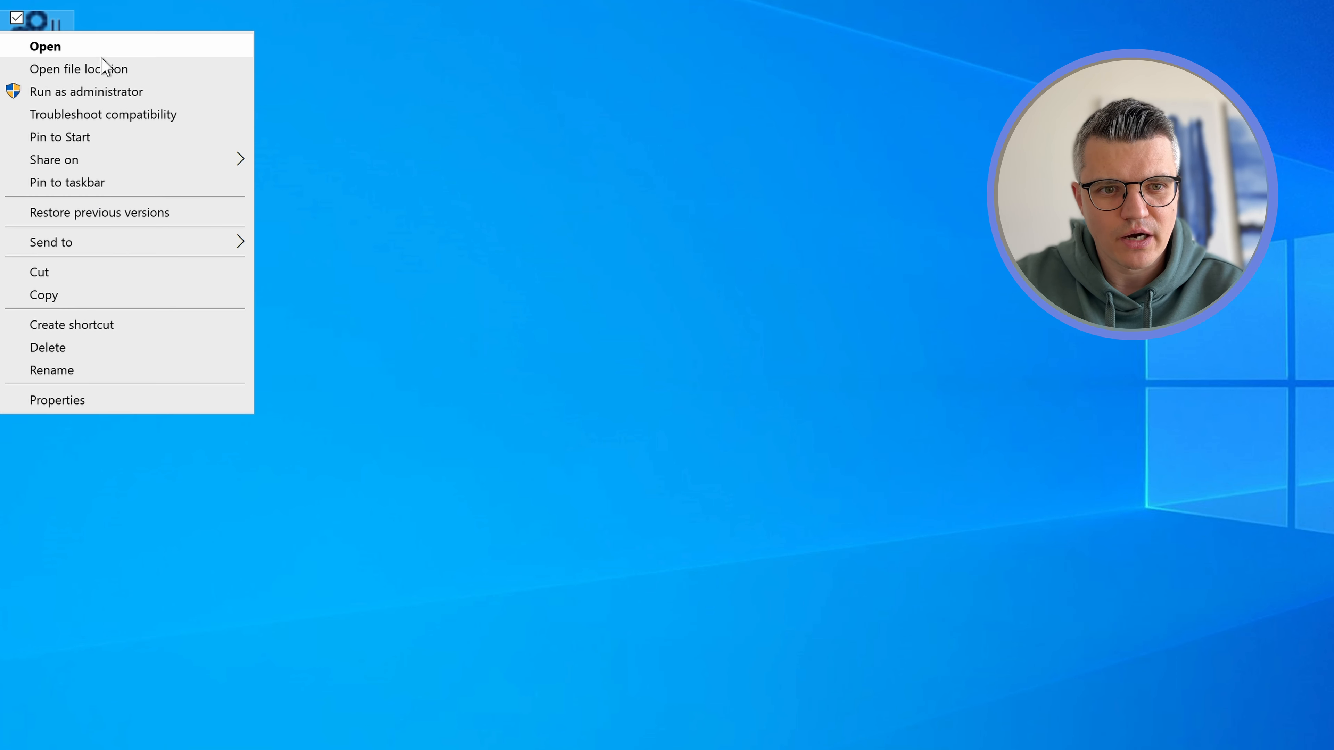
{"action": "left_click", "coordinate": [97, 89]}
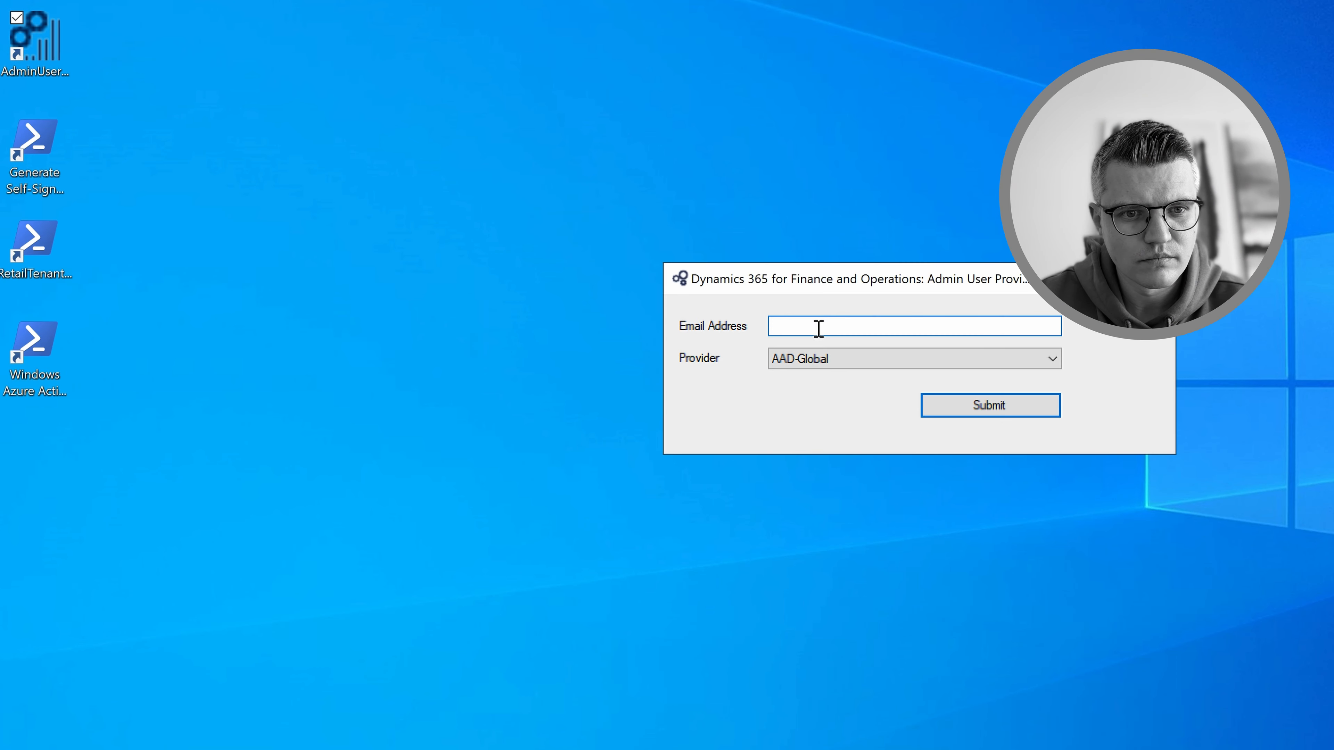
{"action": "left_click", "coordinate": [1018, 406]}
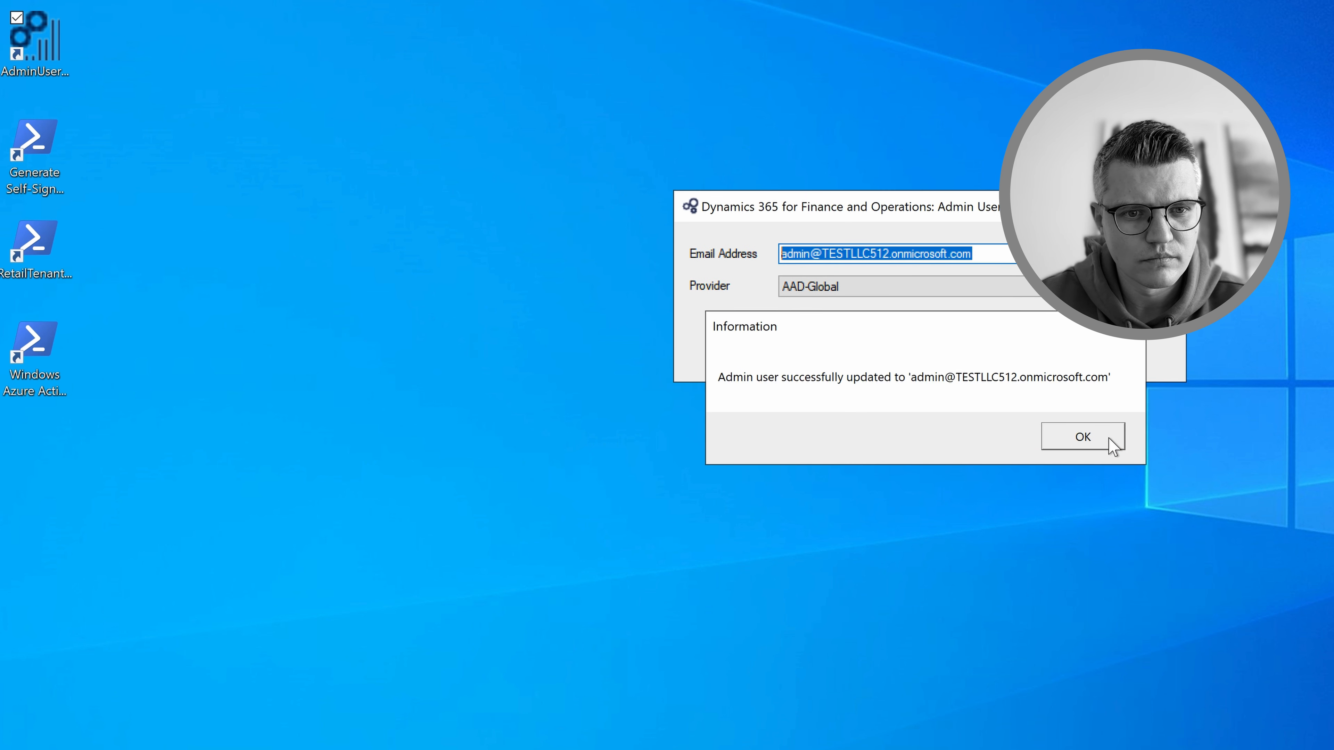
{"action": "left_click", "coordinate": [1086, 439]}
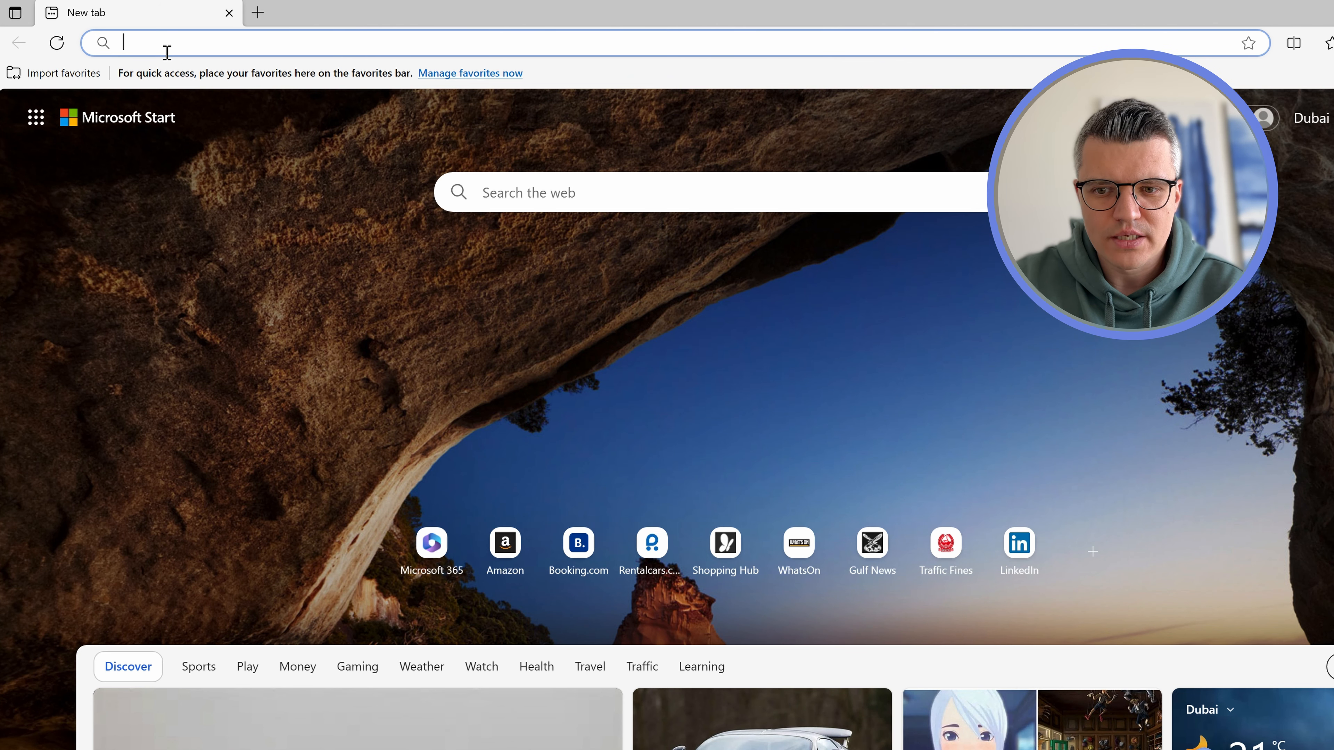
Open the Finance and Operations URL in Edge and sign in with the tenant admin account
{"action": "type", "text": "https://usnconeboxax1aos.cloud.onebox.dynamics.com/"}
{"action": "key", "text": "Return"}
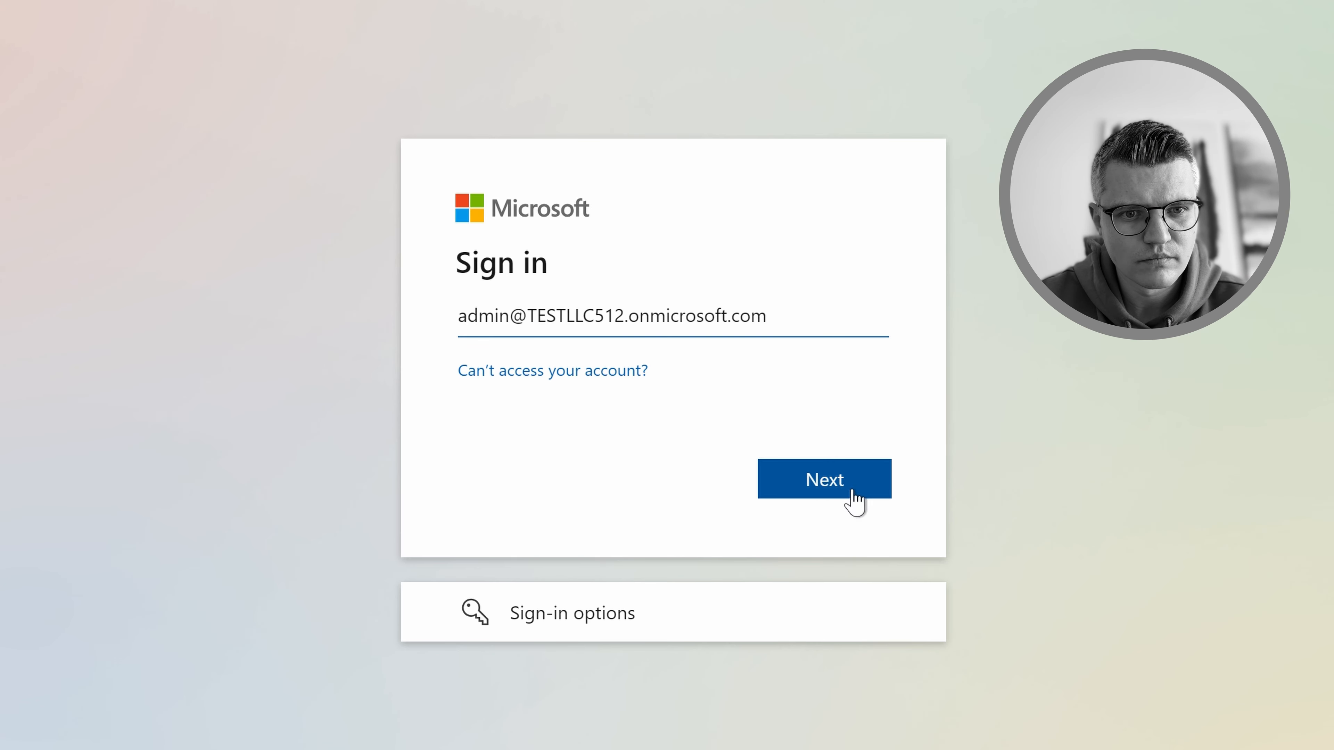
{"action": "left_click", "coordinate": [849, 498]}
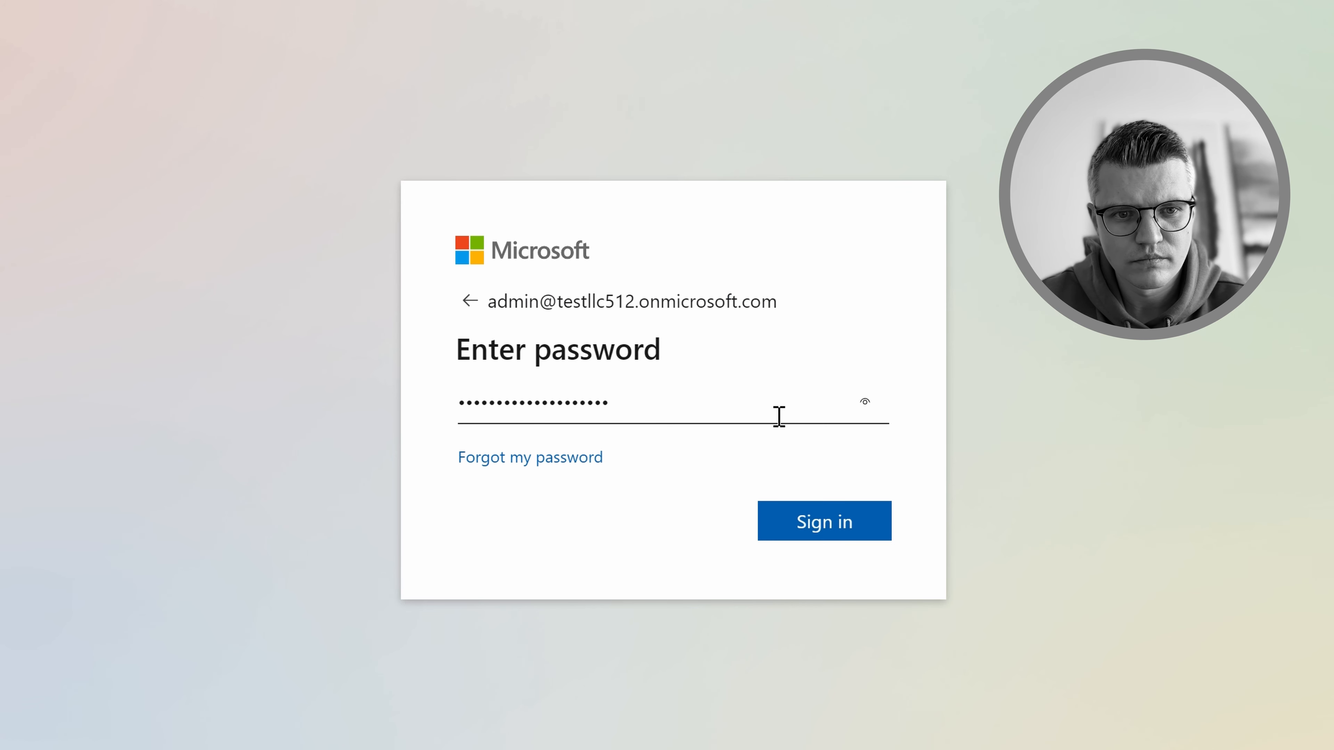
{"action": "left_click", "coordinate": [809, 527]}
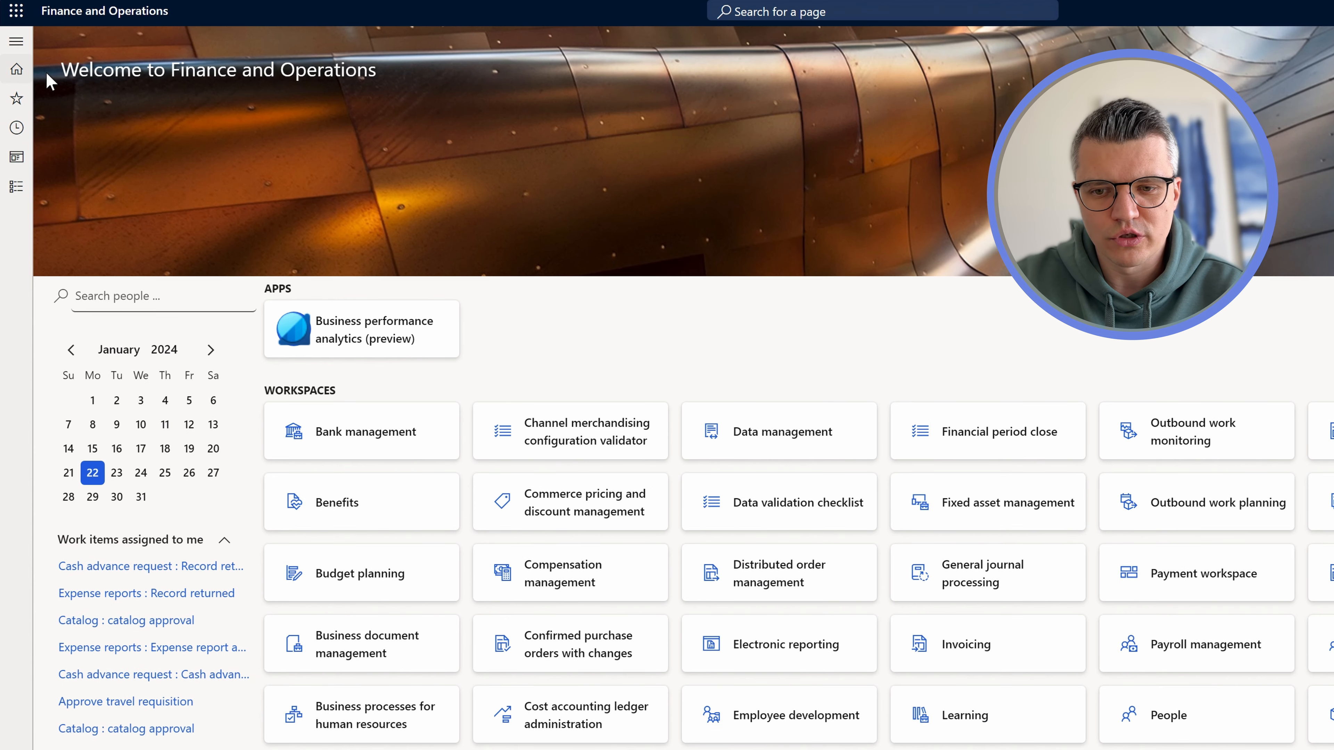
Go to Modules > General ledger > Ledger setup > Ledger
{"action": "left_click", "coordinate": [10, 65]}
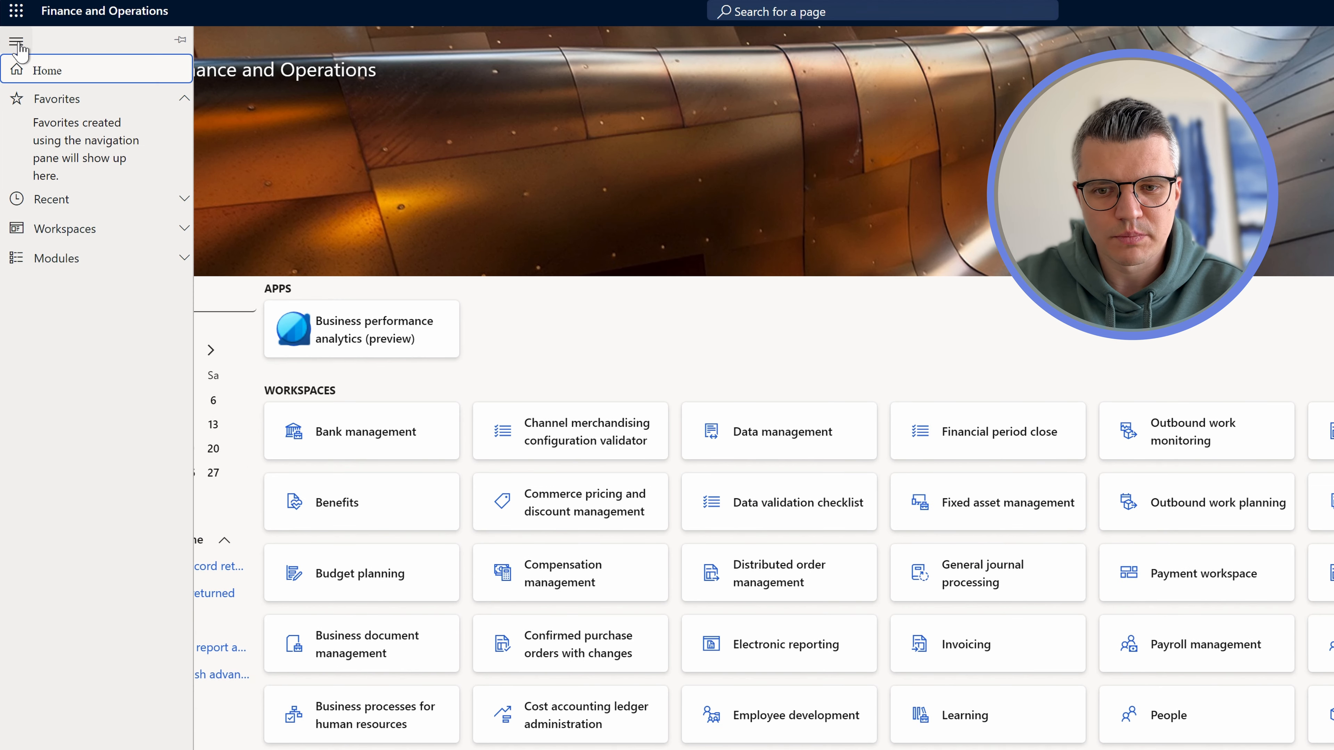
{"action": "left_click", "coordinate": [77, 260]}
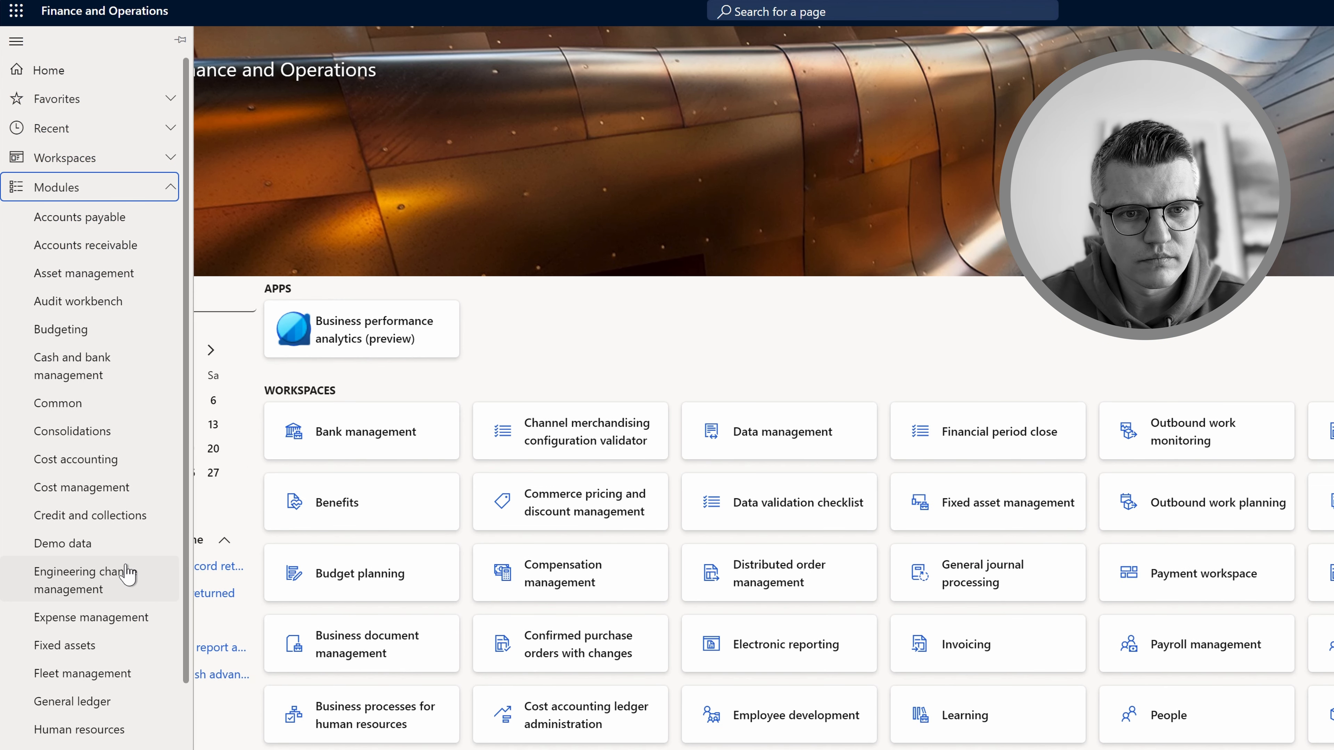
{"action": "left_click", "coordinate": [108, 708]}
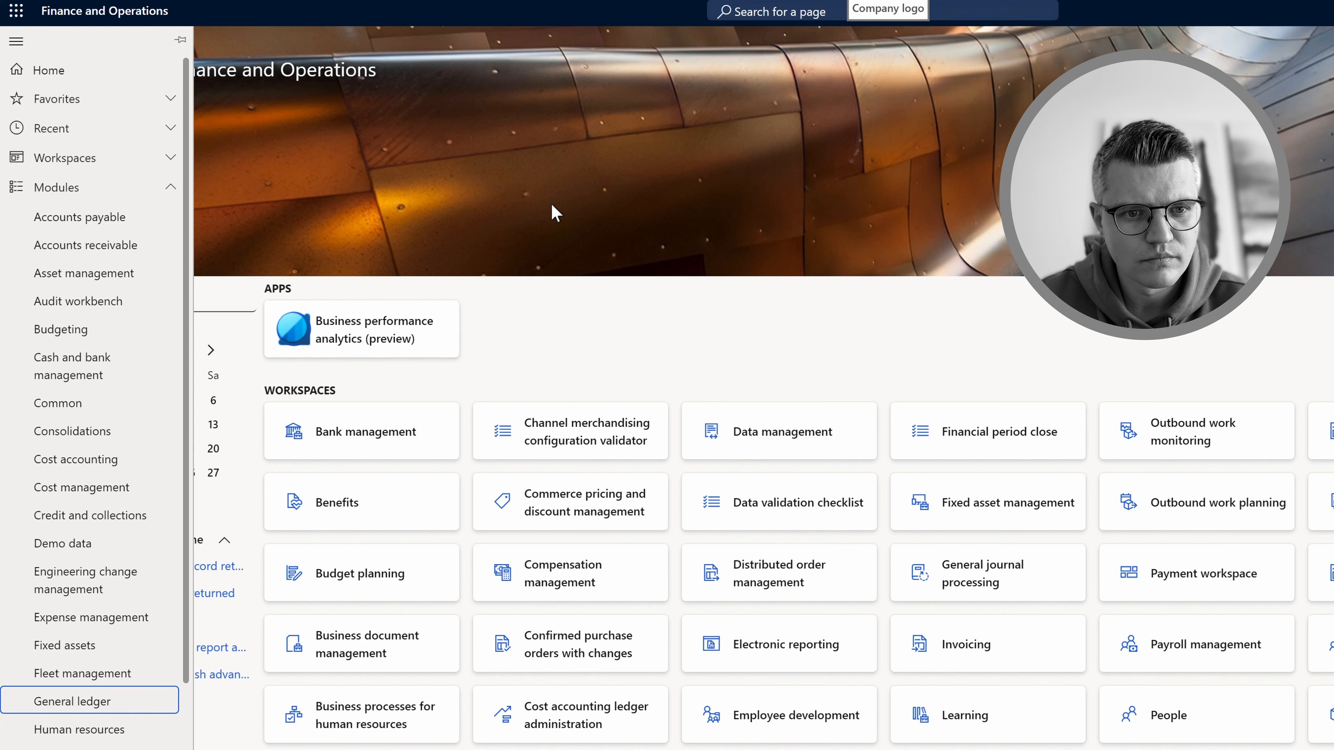
{"action": "left_click", "coordinate": [233, 455]}
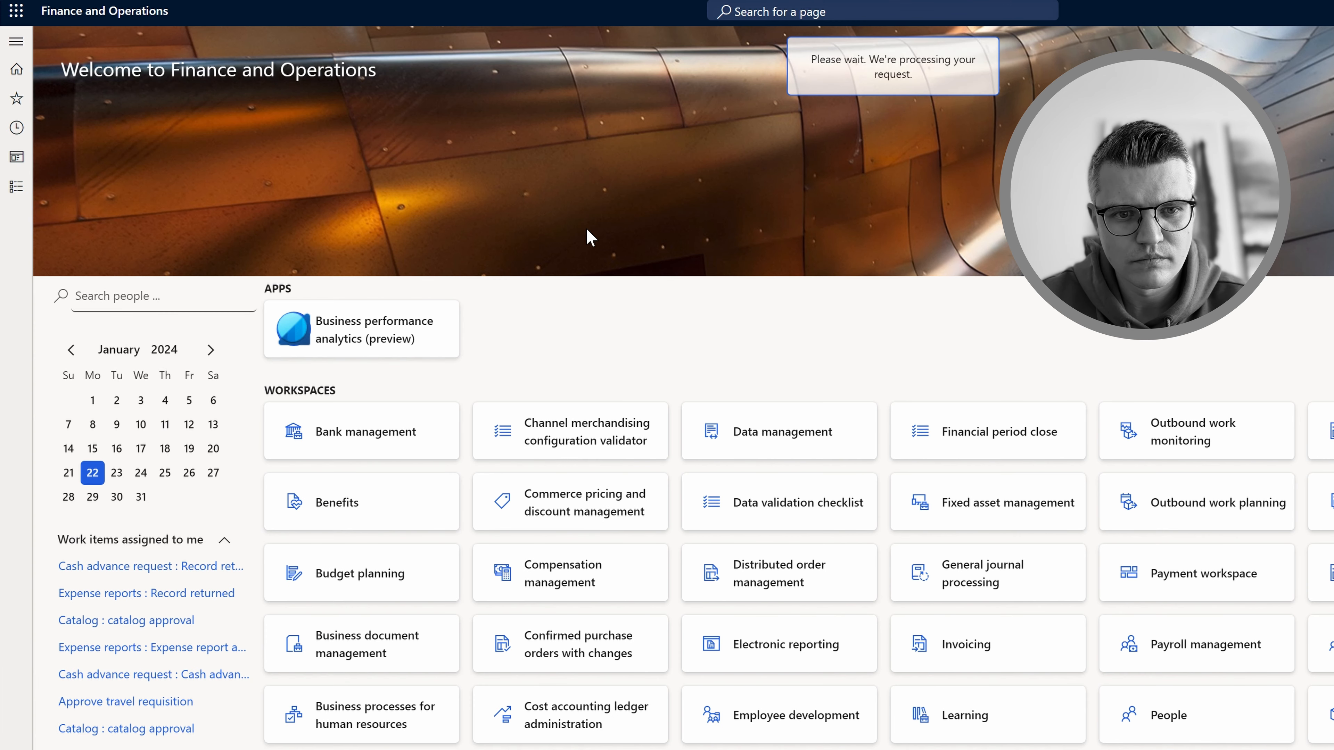
Switch the working company to USP2 (Contoso Orange Juice)
{"action": "left_click", "coordinate": [1281, 11]}
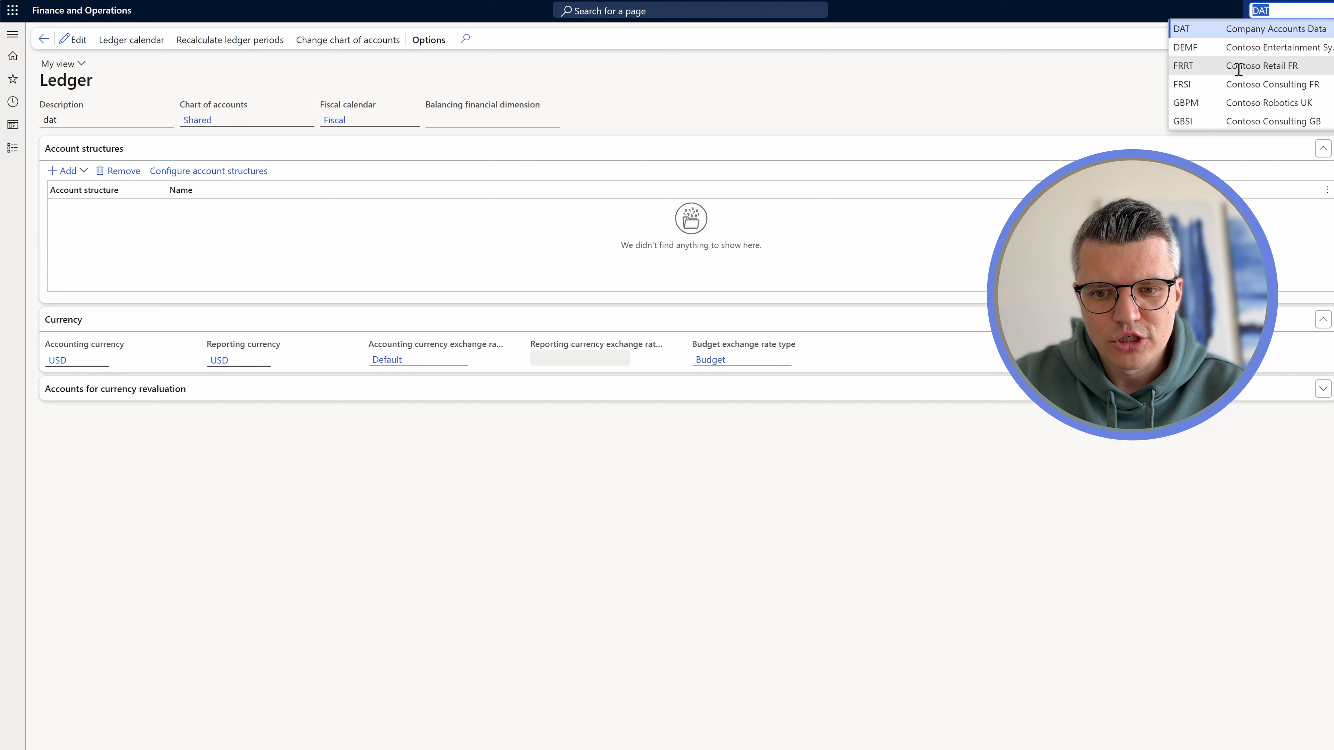
{"action": "scroll", "coordinate": [1235, 68], "scroll_direction": "down", "scroll_amount": 5}
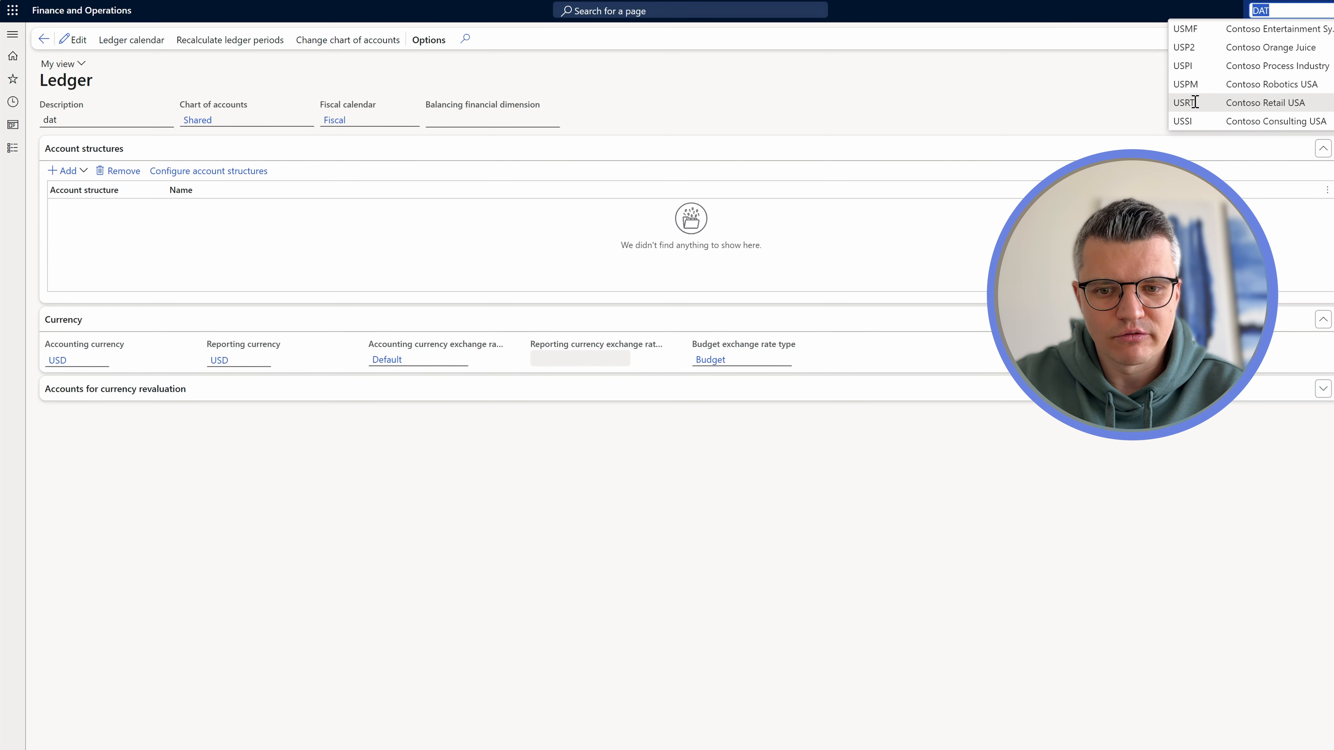
{"action": "left_click", "coordinate": [1193, 48]}
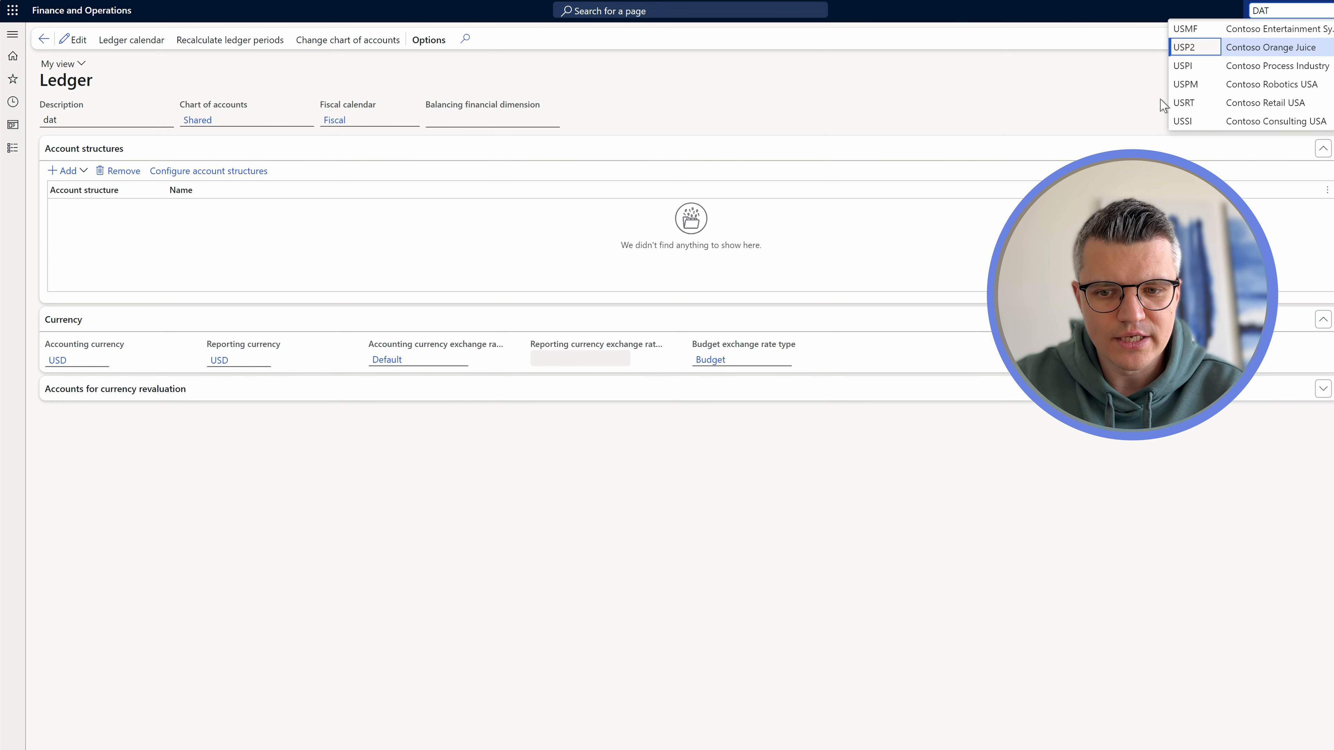
{"action": "left_click", "coordinate": [1281, 47]}
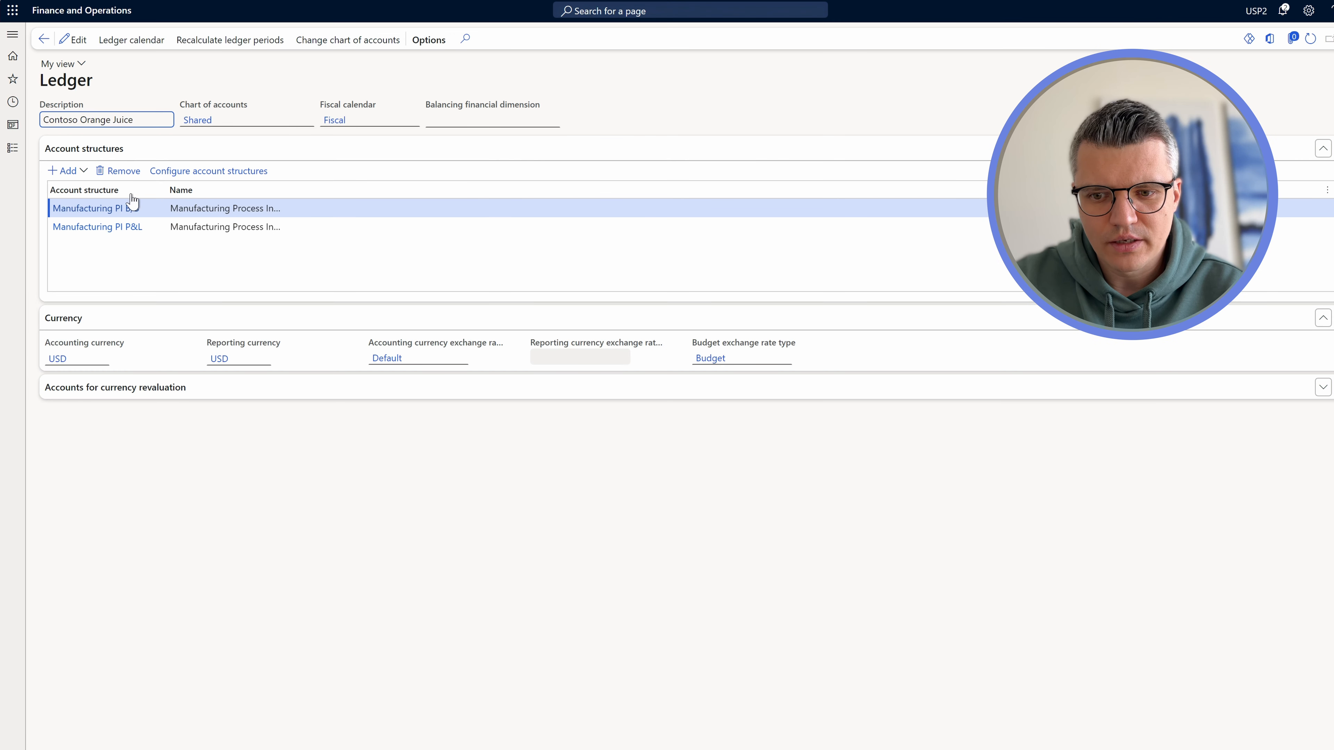
Go to General ledger > Chart of accounts > Accounts > Main accounts
{"action": "left_click", "coordinate": [13, 35]}
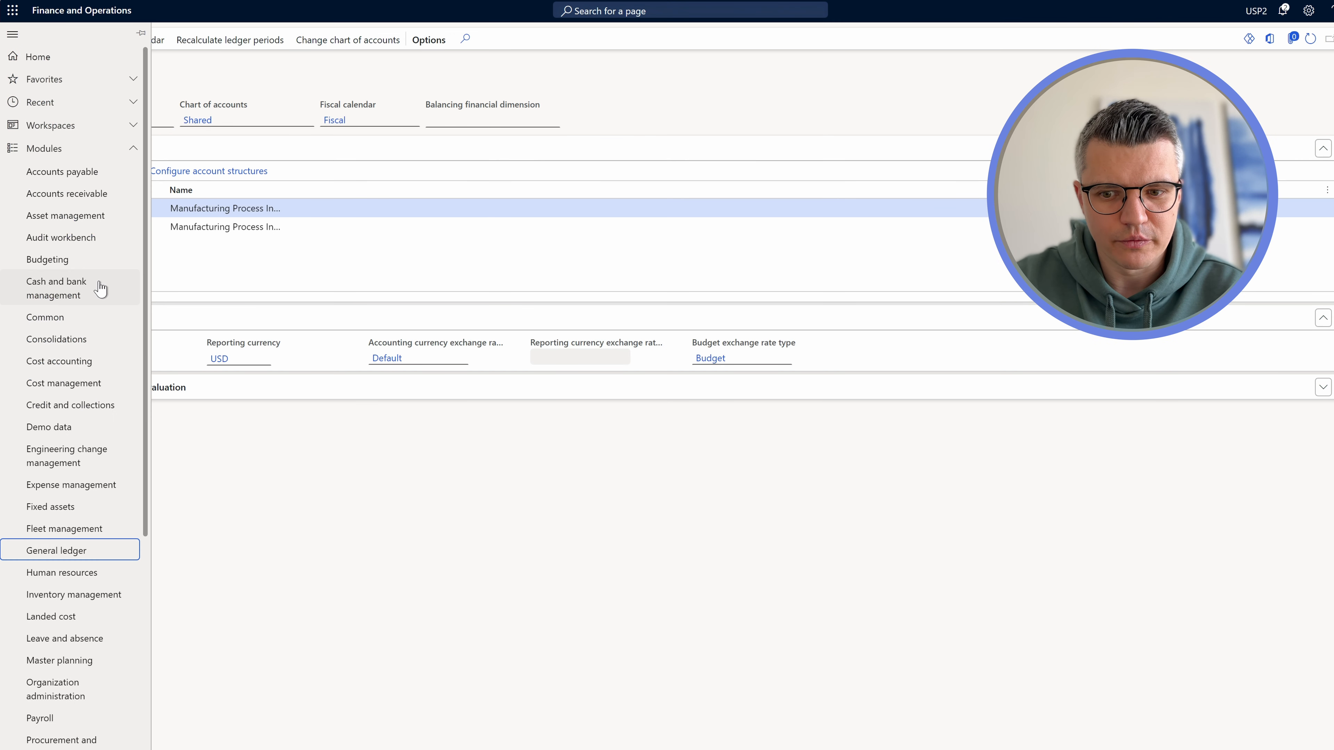
{"action": "left_click", "coordinate": [76, 555]}
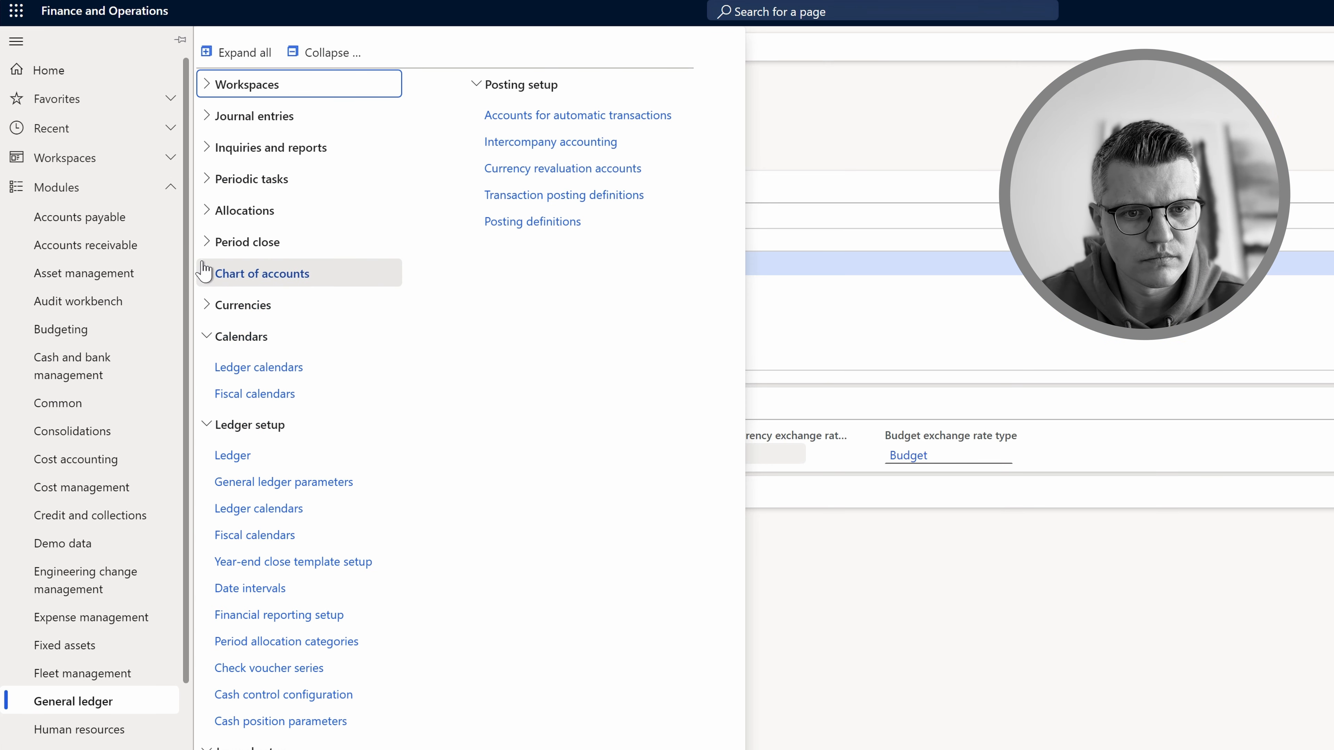
{"action": "left_click", "coordinate": [205, 272]}
{"action": "left_click", "coordinate": [224, 313]}
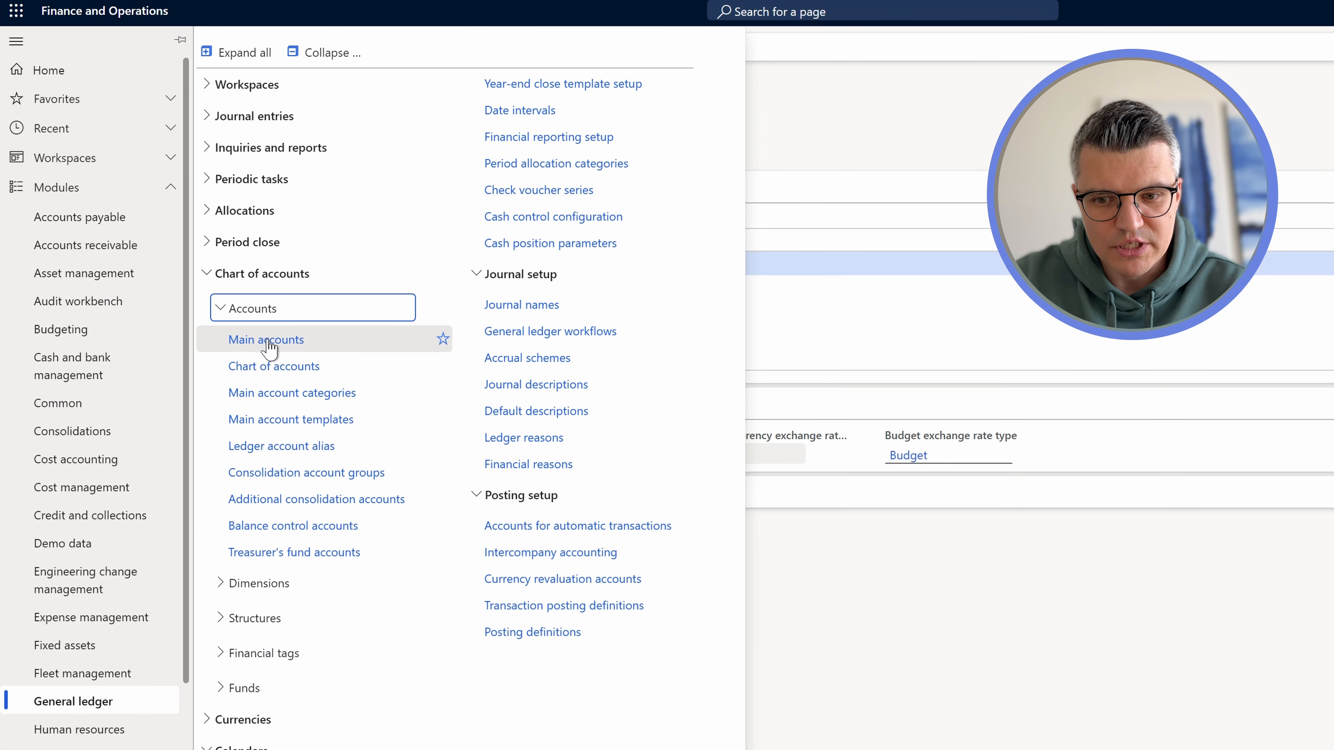
{"action": "left_click", "coordinate": [269, 346]}
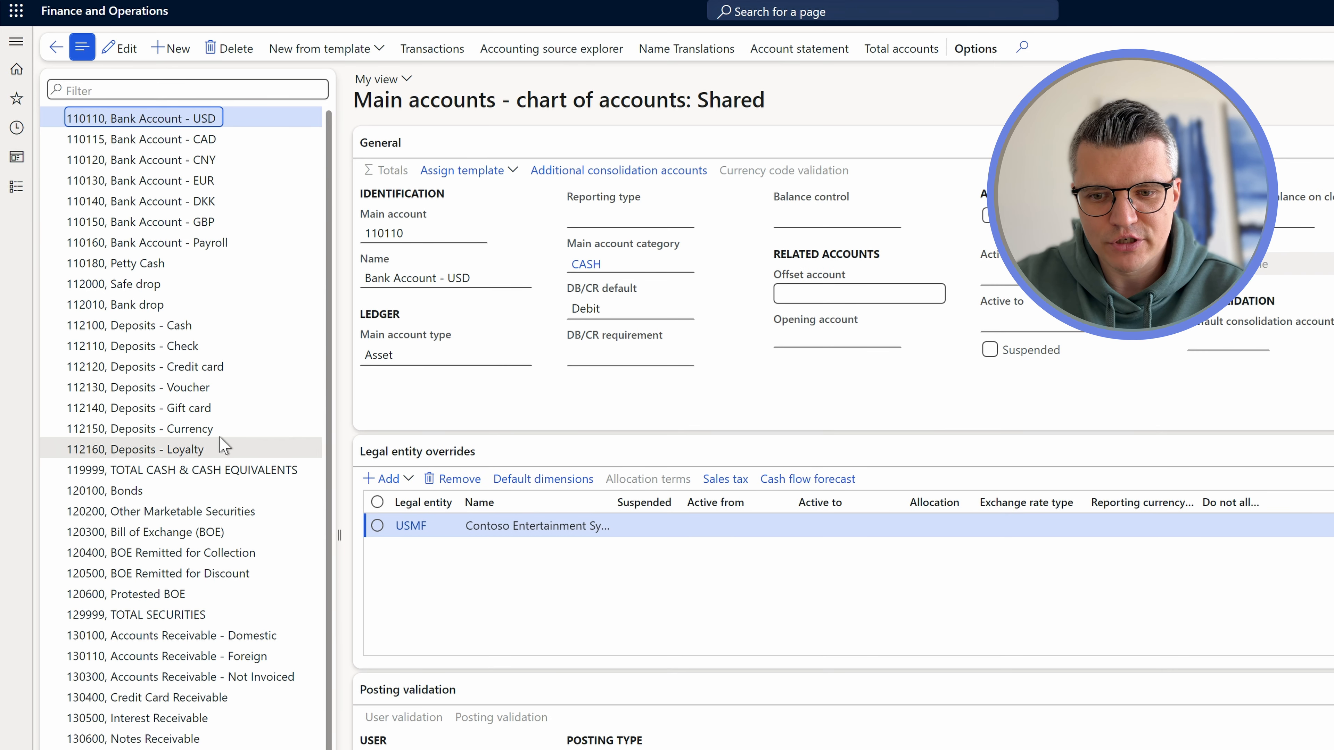
{"action": "scroll", "coordinate": [184, 604], "scroll_direction": "down", "scroll_amount": 3}
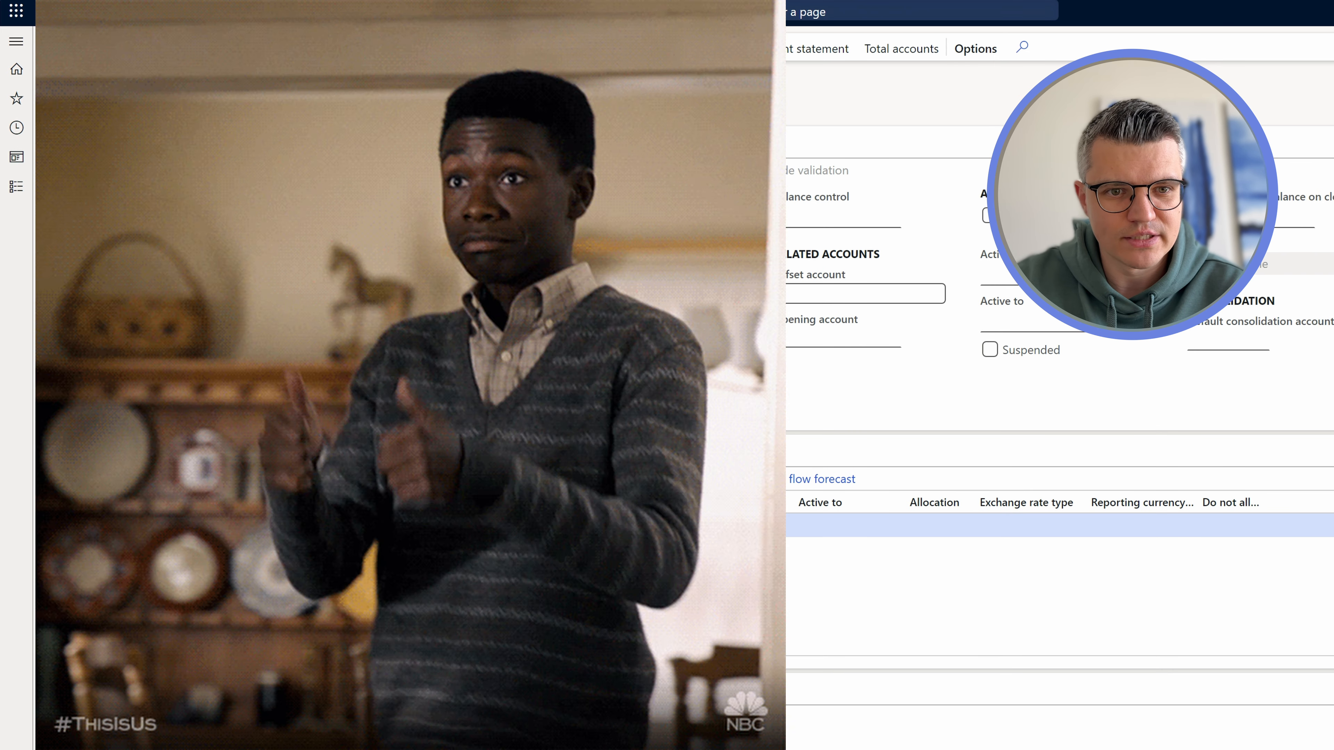